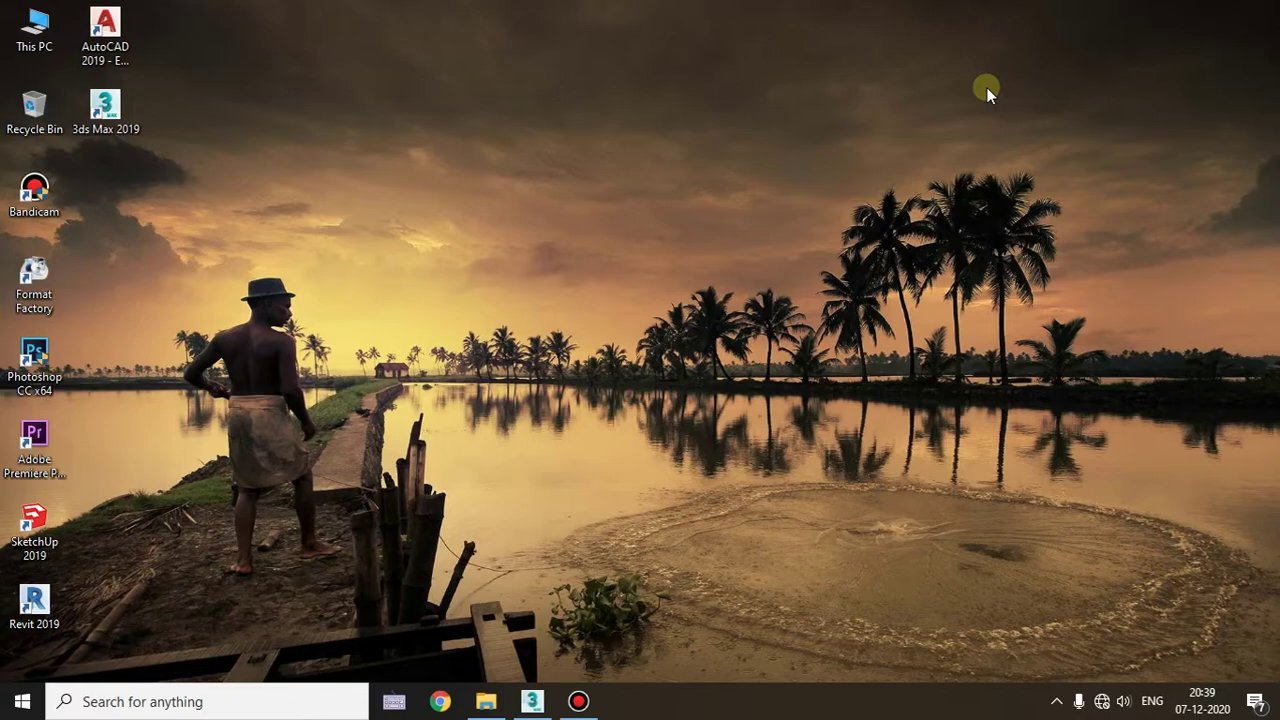
# Refresh the Windows desktop and restore the minimized 3ds Max 2019 window
pyautogui.rightClick(533, 177)
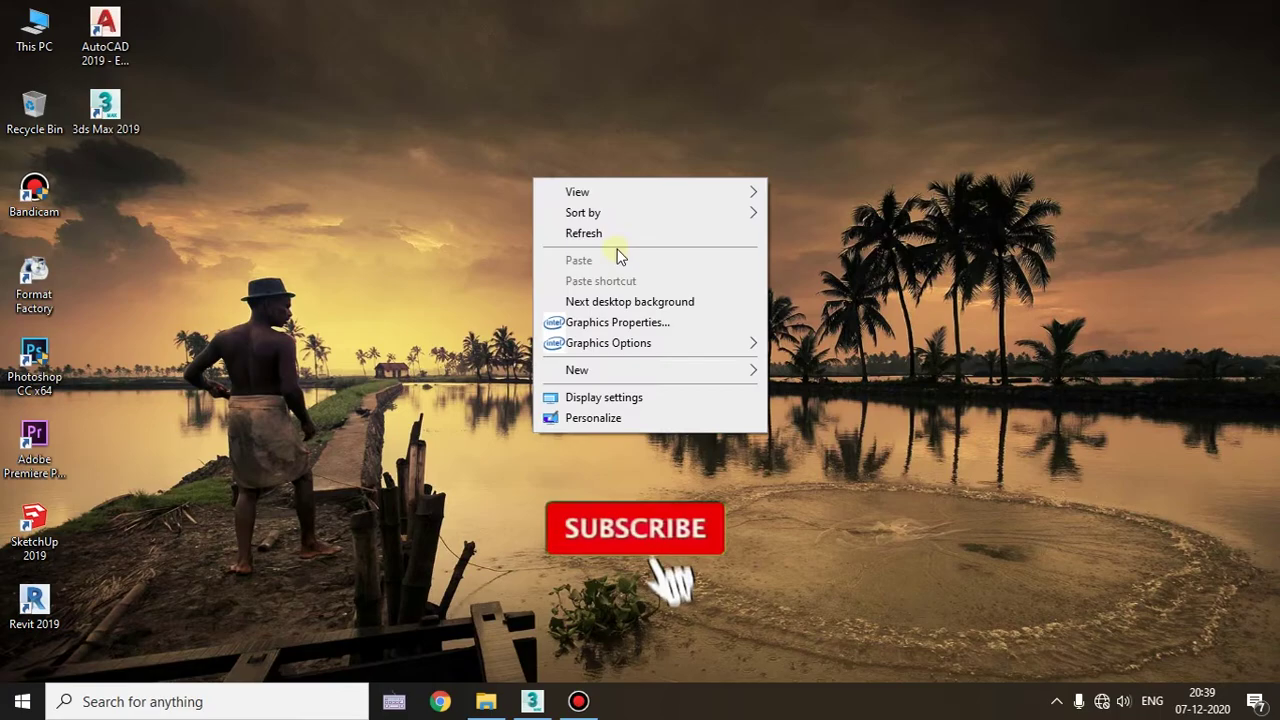
pyautogui.click(617, 231)
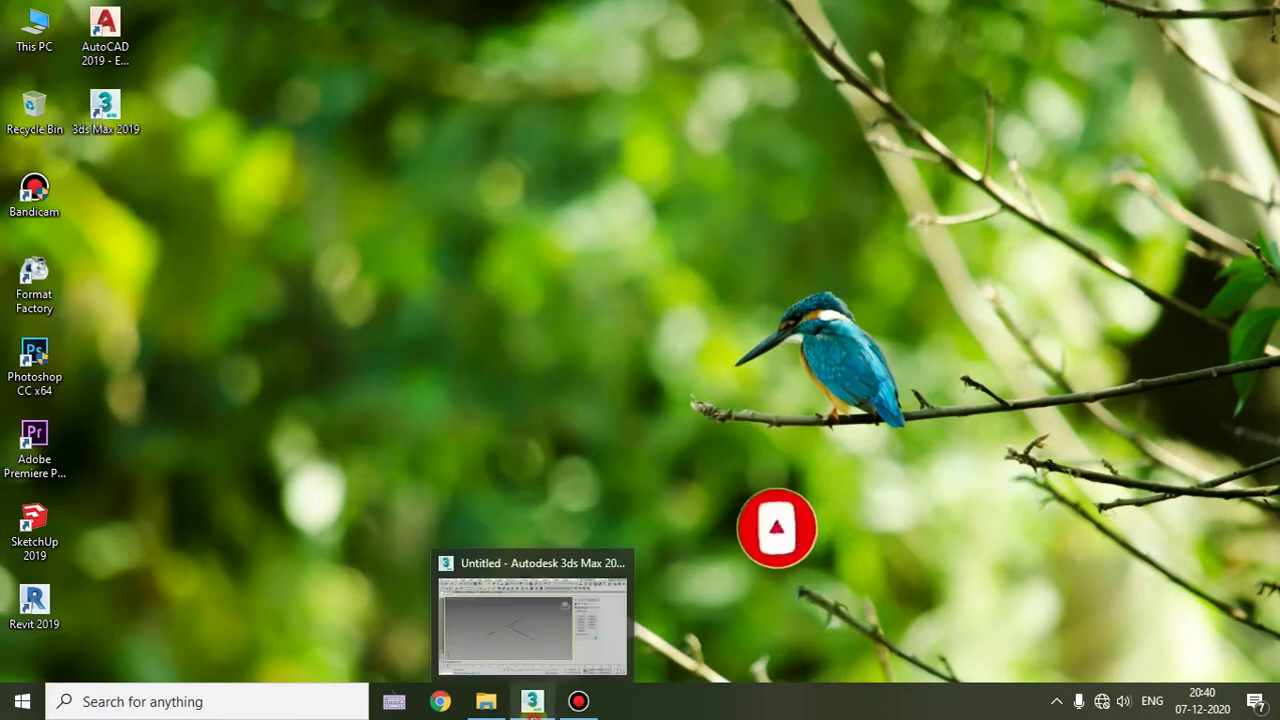
pyautogui.click(532, 701)
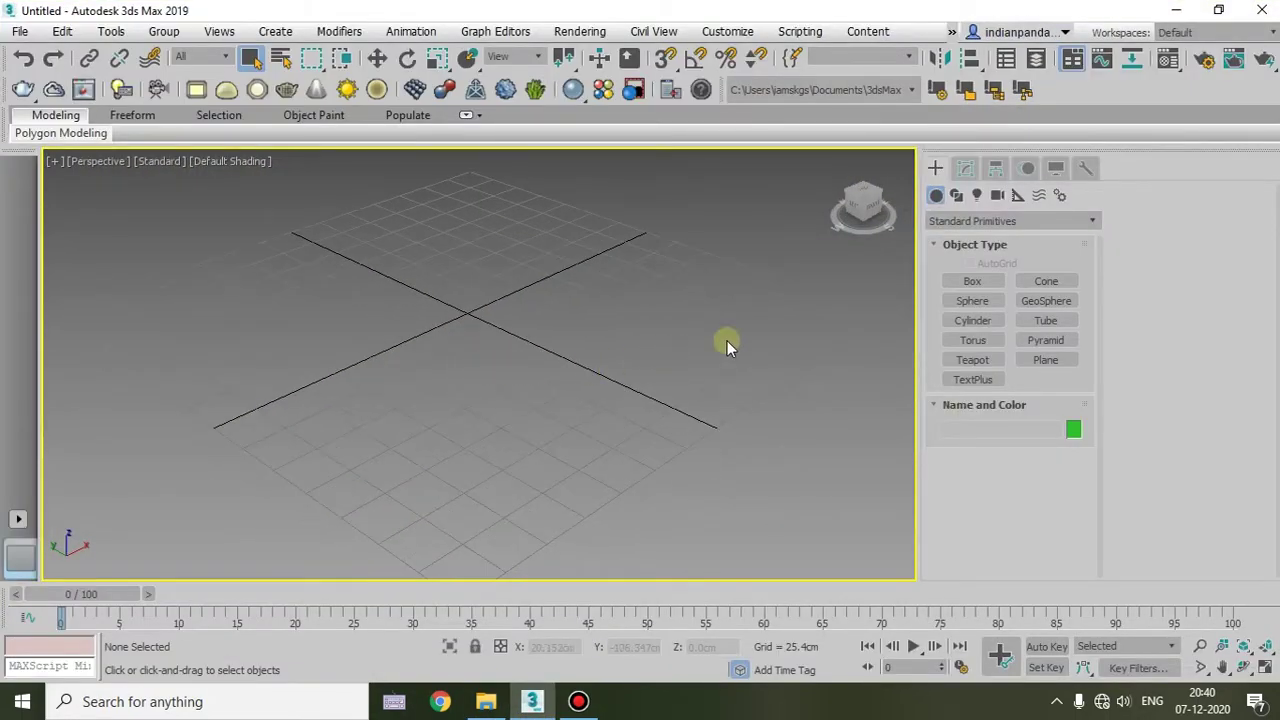
# Browse the Compound Objects types, such as BlobMesh and Mesher, in the Create panel
pyautogui.click(1028, 217)
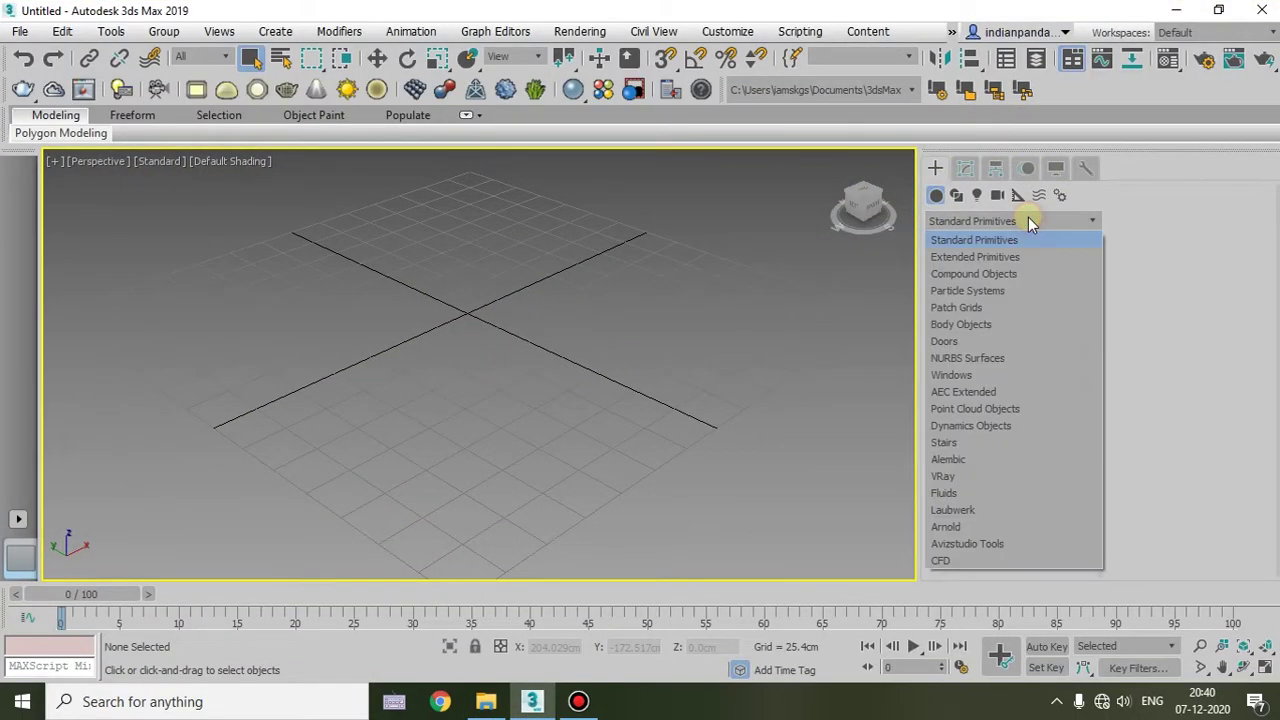
pyautogui.click(973, 275)
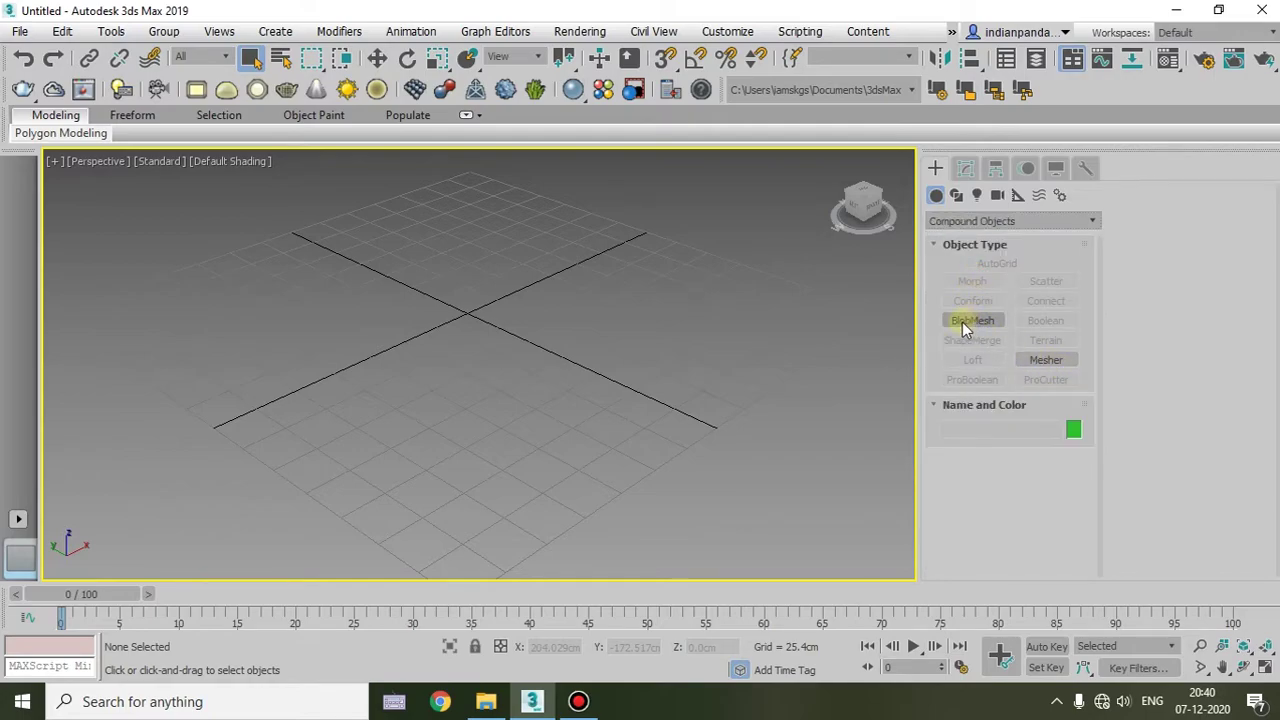
pyautogui.click(962, 322)
pyautogui.click(1033, 363)
pyautogui.moveTo(620, 397); pyautogui.dragTo(650, 430, button='middle')
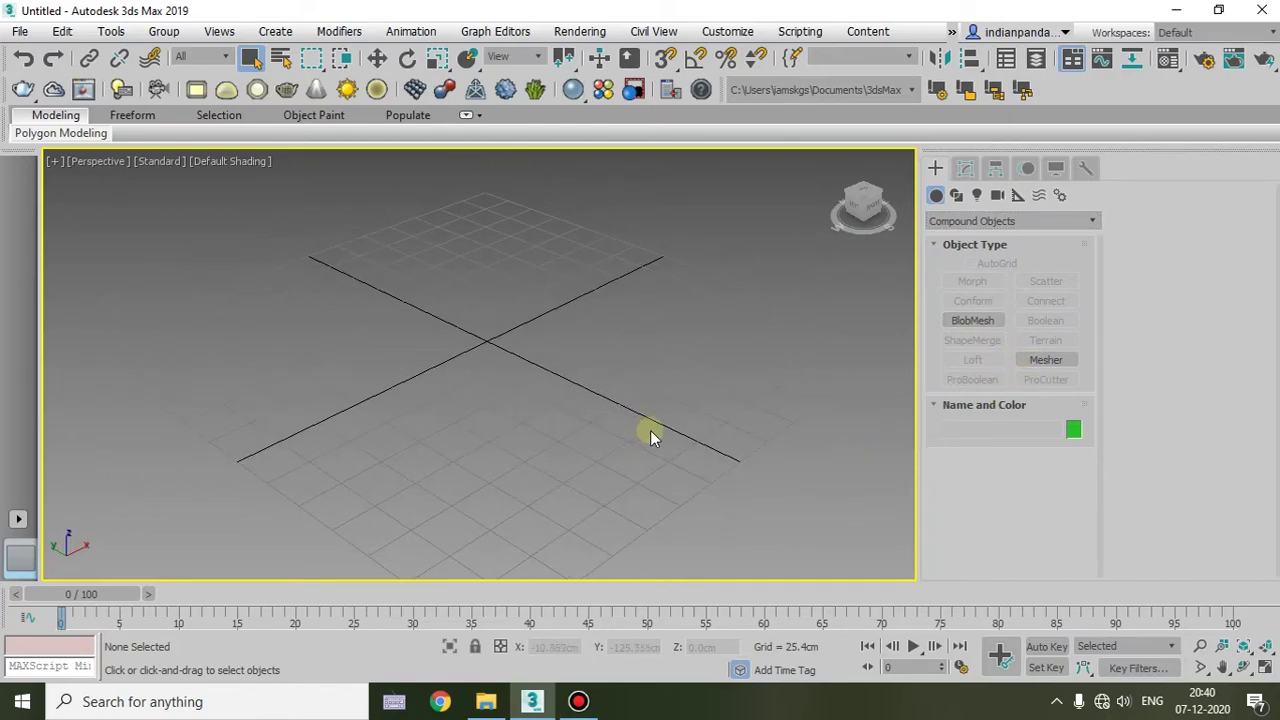
# Switch to AEC Extended and start drawing a Wall on the grid
pyautogui.click(1015, 225)
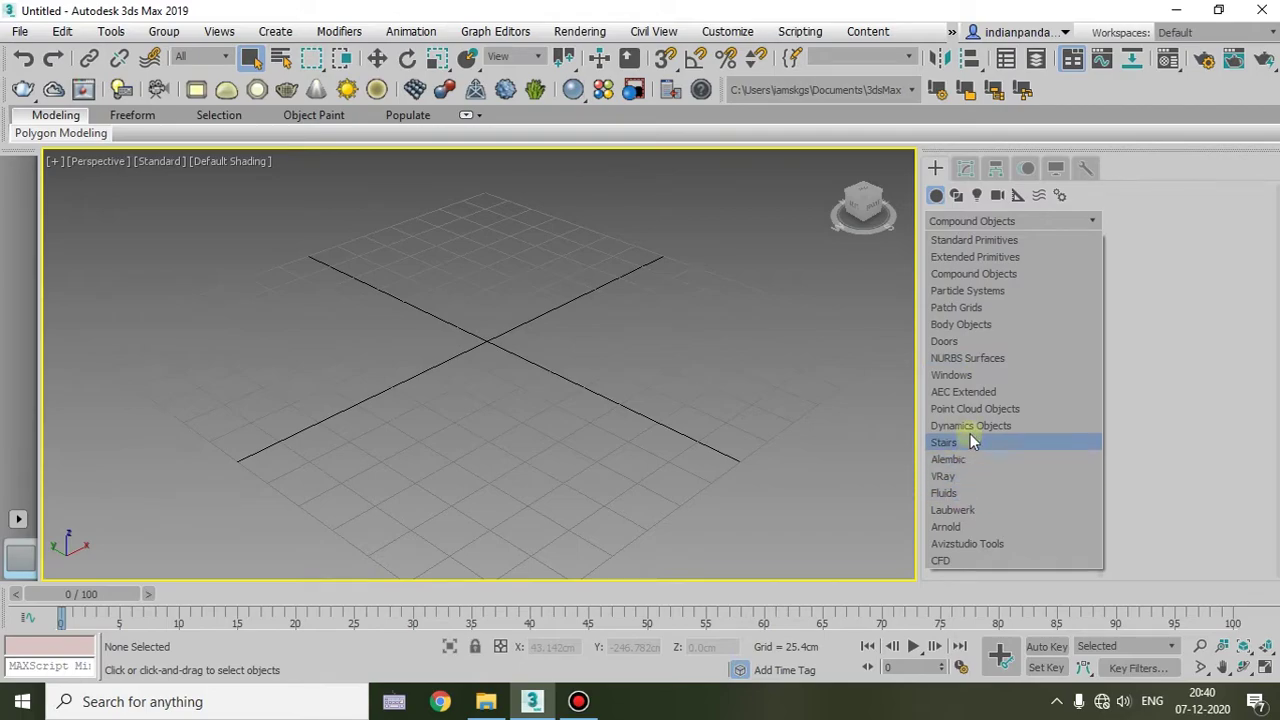
pyautogui.click(963, 391)
pyautogui.click(972, 300)
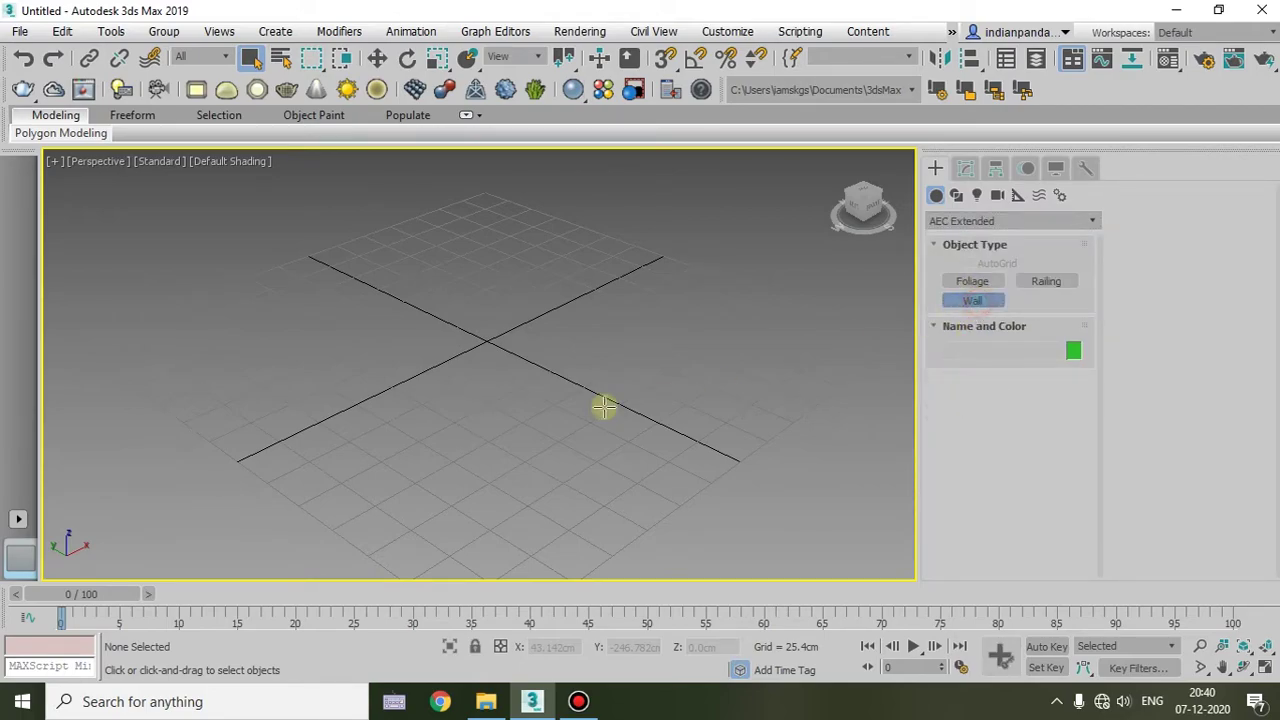
pyautogui.click(295, 453)
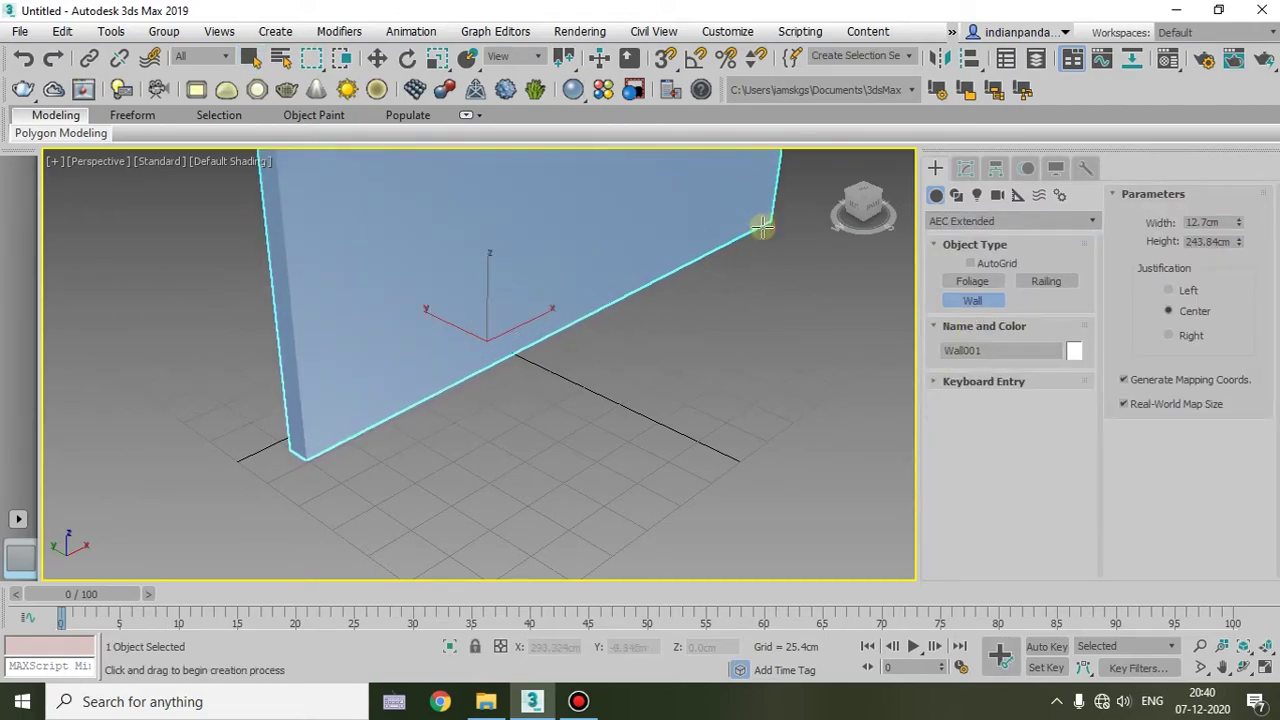
# Finish Wall001 after adjusting the view to face it
pyautogui.moveTo(760, 226)
pyautogui.mouseDown(button='middle')
pyautogui.moveTo(737, 429)
pyautogui.moveTo(727, 372)
pyautogui.mouseUp(button='middle')
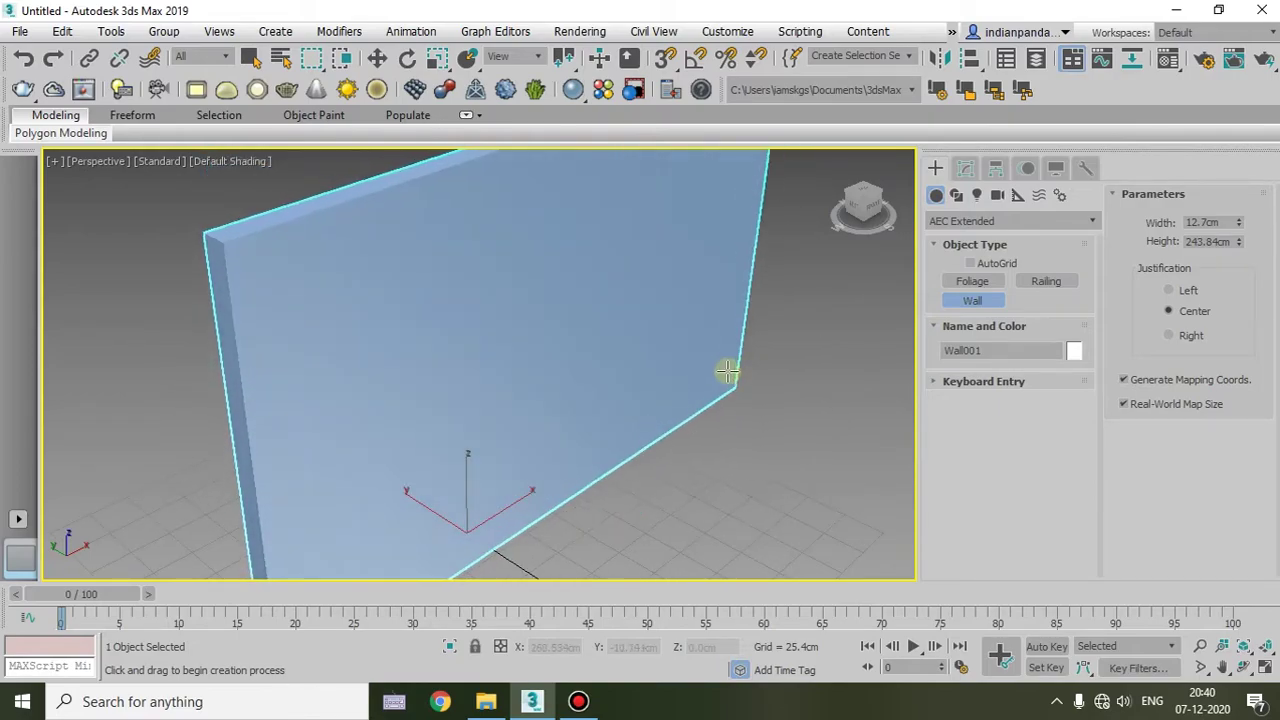
pyautogui.scroll(-3, 762, 370)
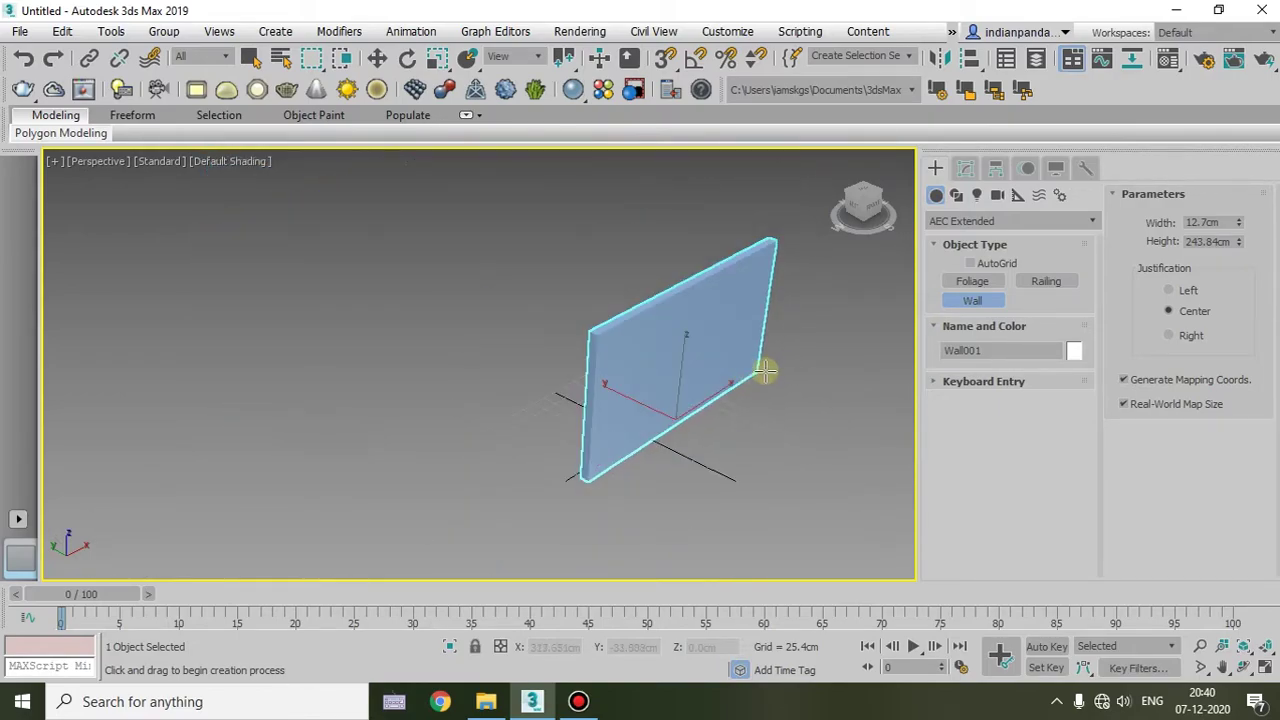
pyautogui.moveTo(774, 423)
pyautogui.keyDown('alt'); pyautogui.mouseDown(button='middle')
pyautogui.moveTo(729, 429)
pyautogui.moveTo(835, 395)
pyautogui.mouseUp(button='middle'); pyautogui.keyUp('alt')
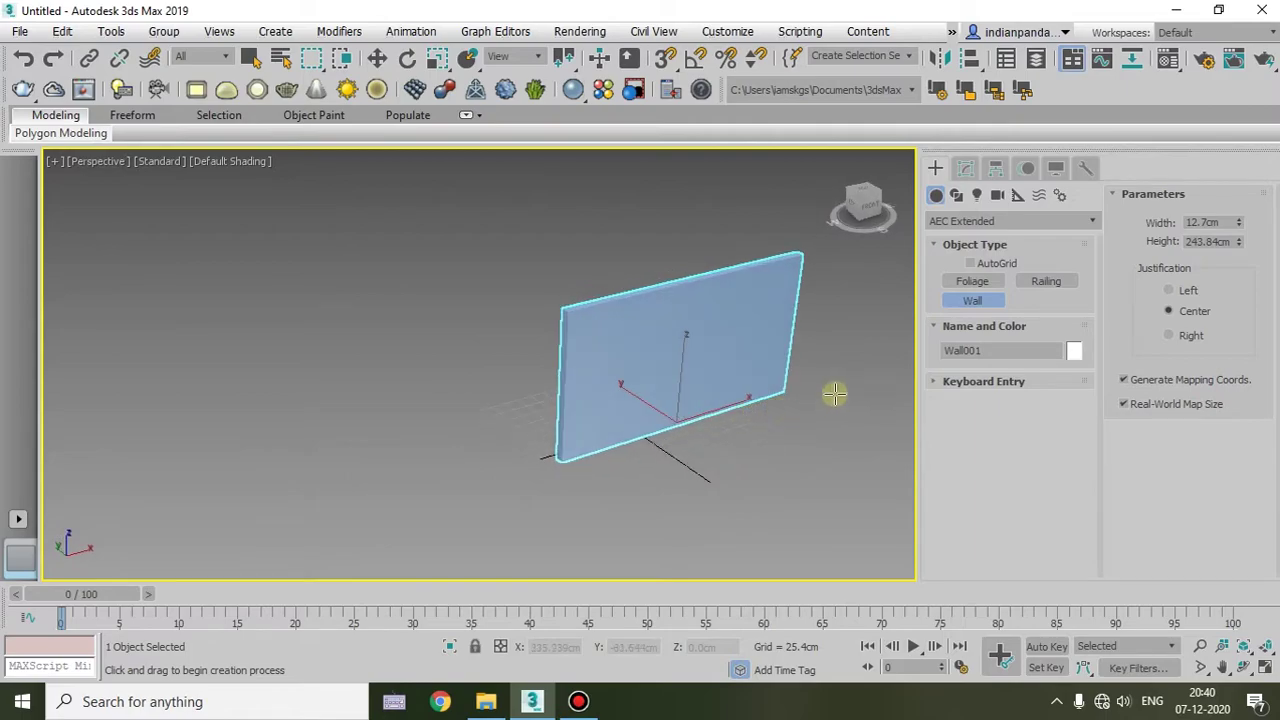
pyautogui.rightClick(835, 395)
# Draw a Standard Primitives box about 71×84×50 cm beside the wall and raise it about 40 cm
pyautogui.click(975, 221)
pyautogui.click(968, 245)
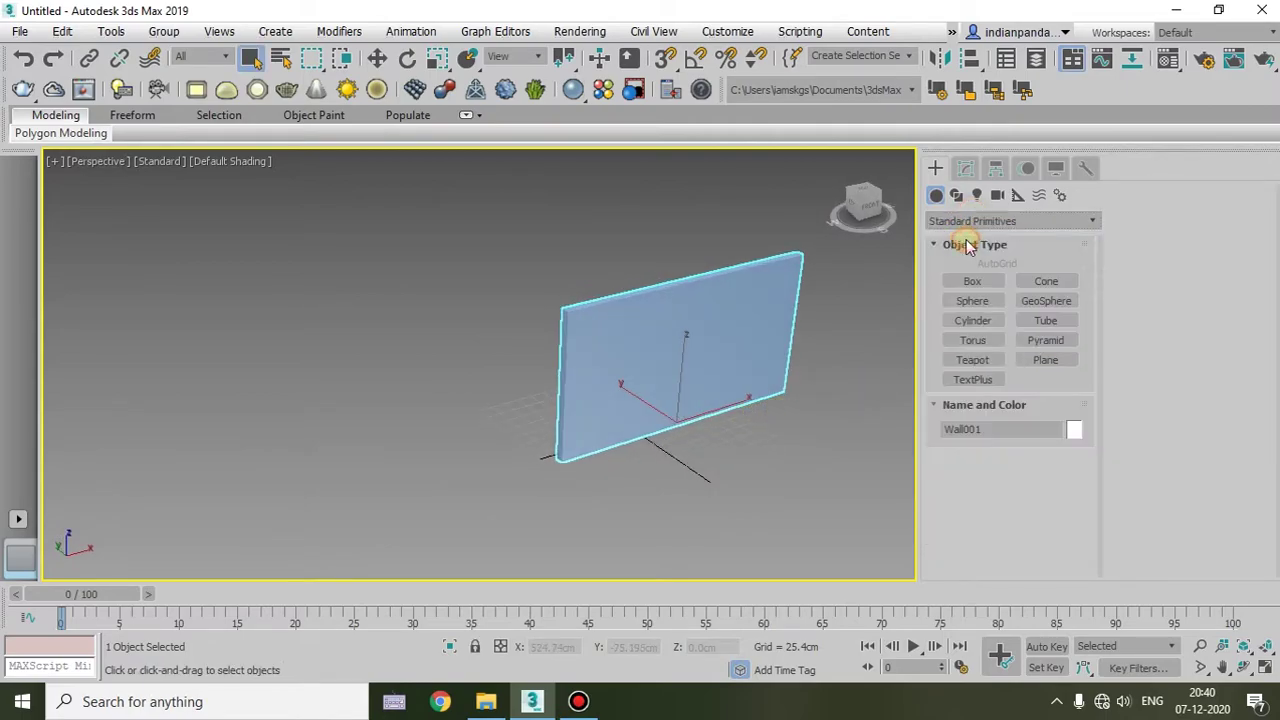
pyautogui.click(968, 279)
pyautogui.moveTo(663, 465); pyautogui.dragTo(650, 512)
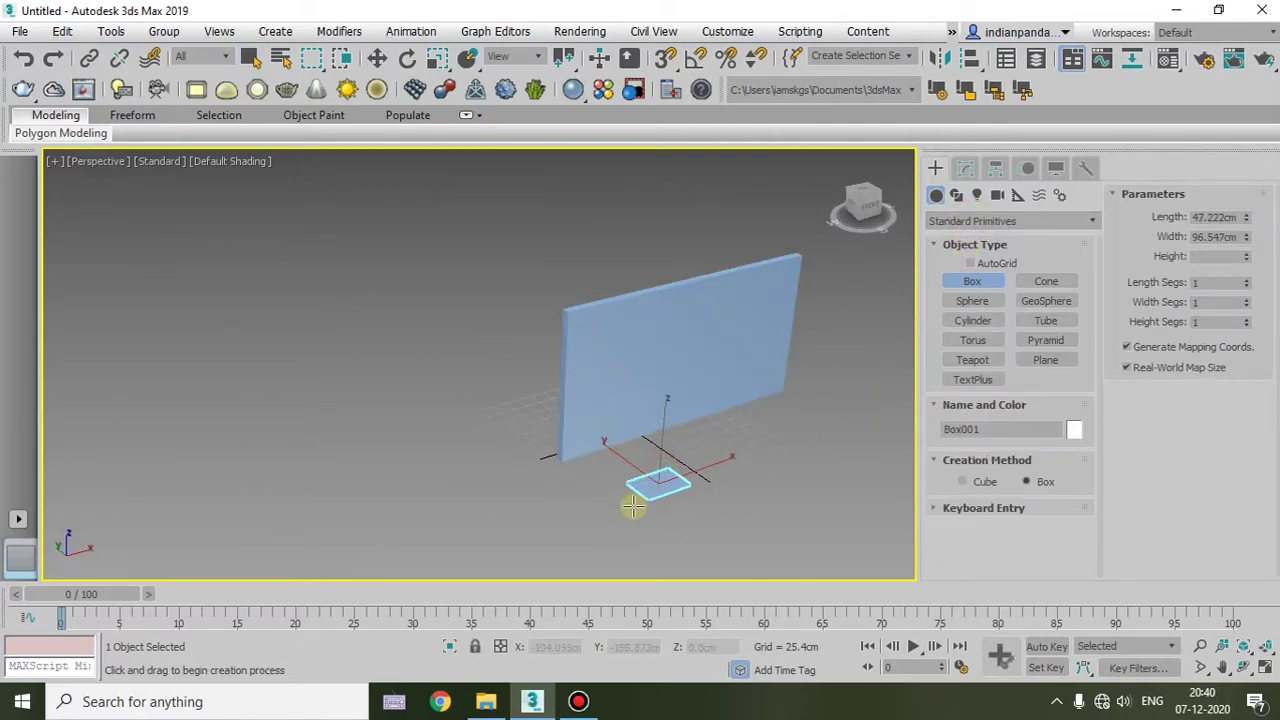
pyautogui.click(650, 478)
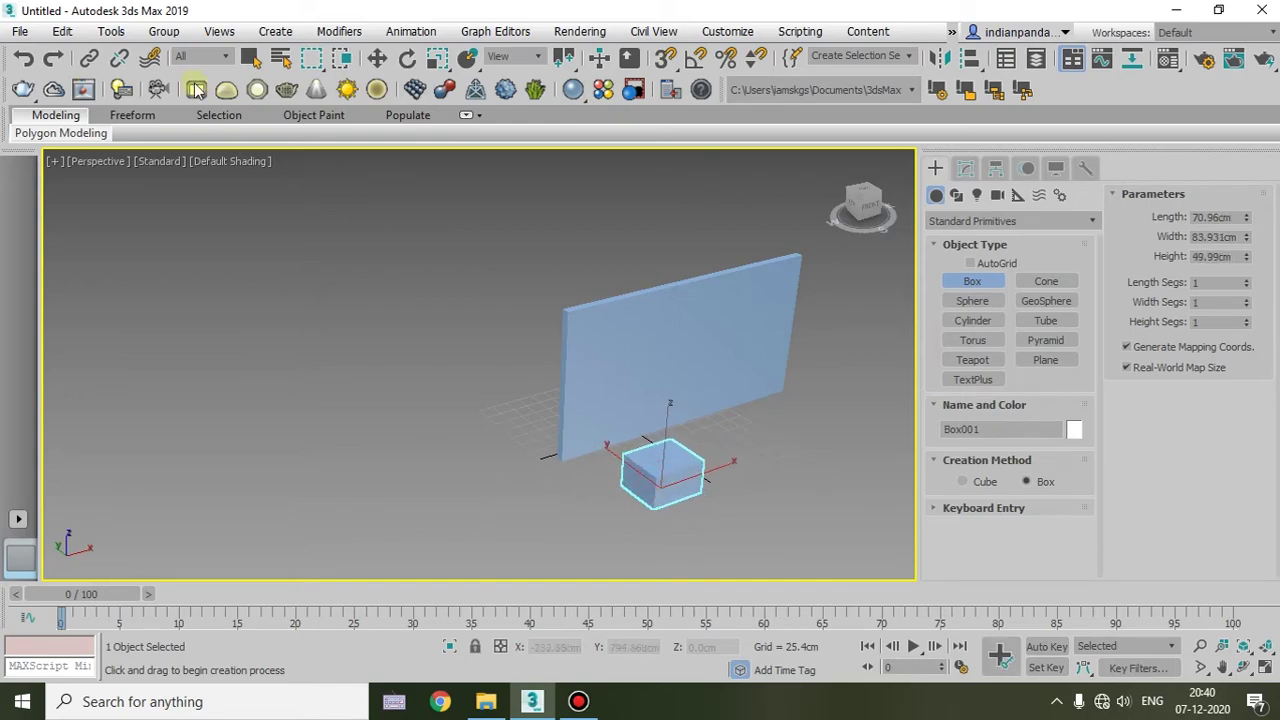
pyautogui.click(380, 58)
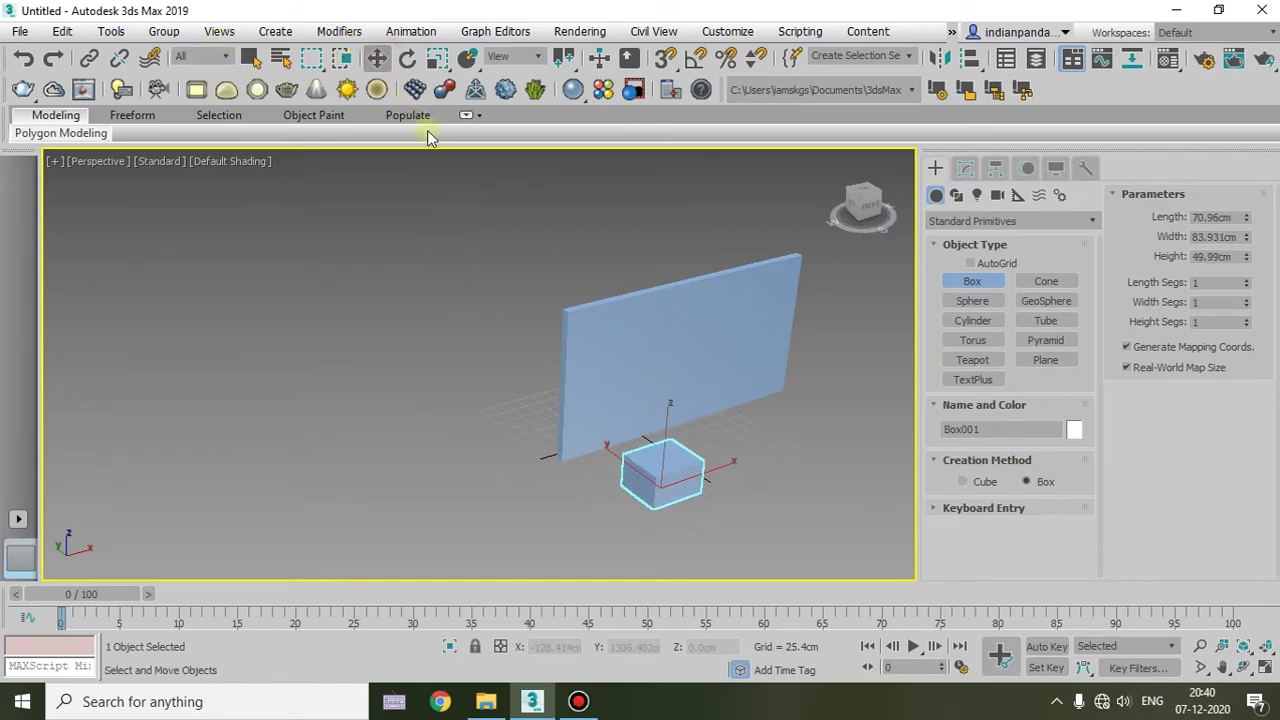
pyautogui.click(685, 482)
pyautogui.moveTo(685, 482); pyautogui.dragTo(616, 437)
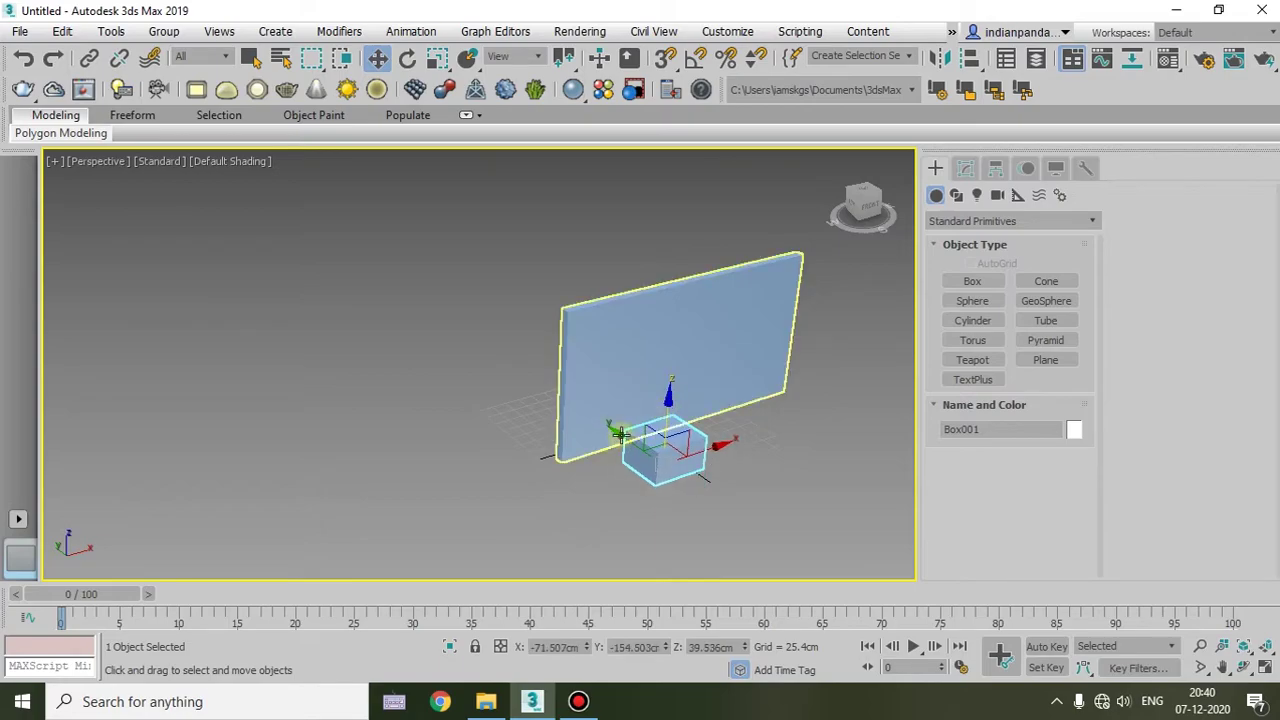
pyautogui.click(965, 168)
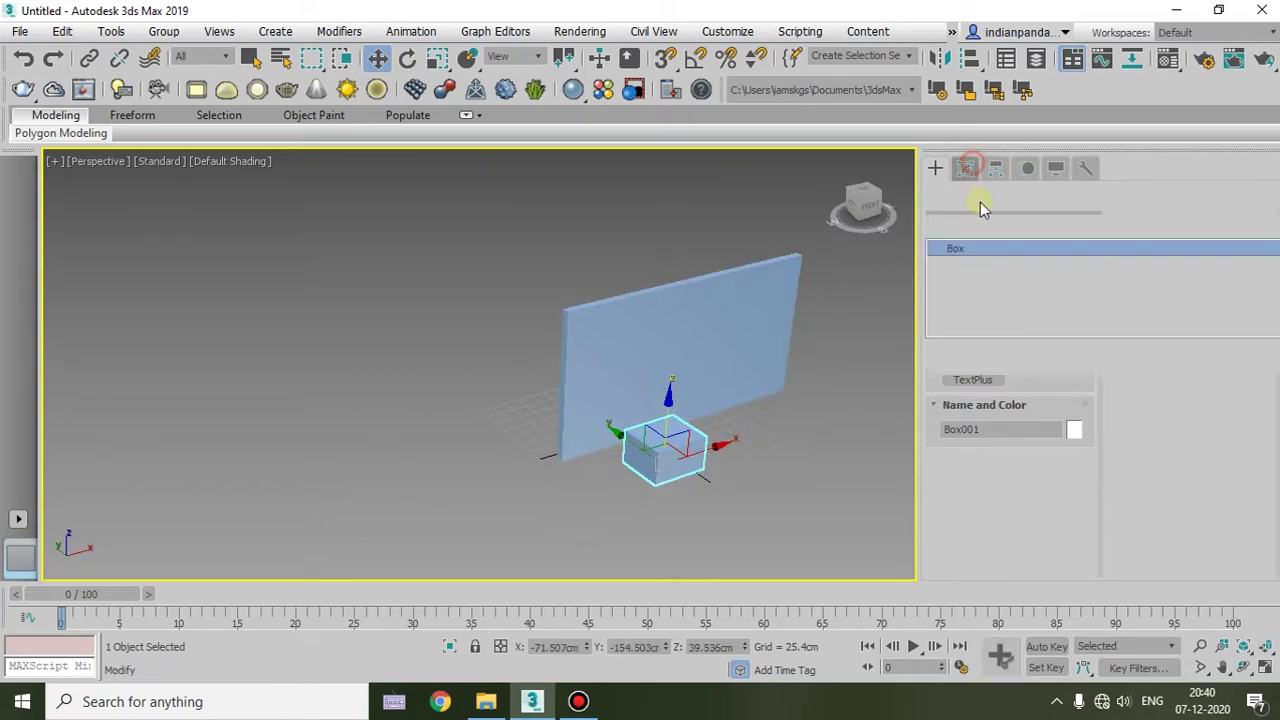
# Colour Box001 red and move it against the wall
pyautogui.click(1092, 197)
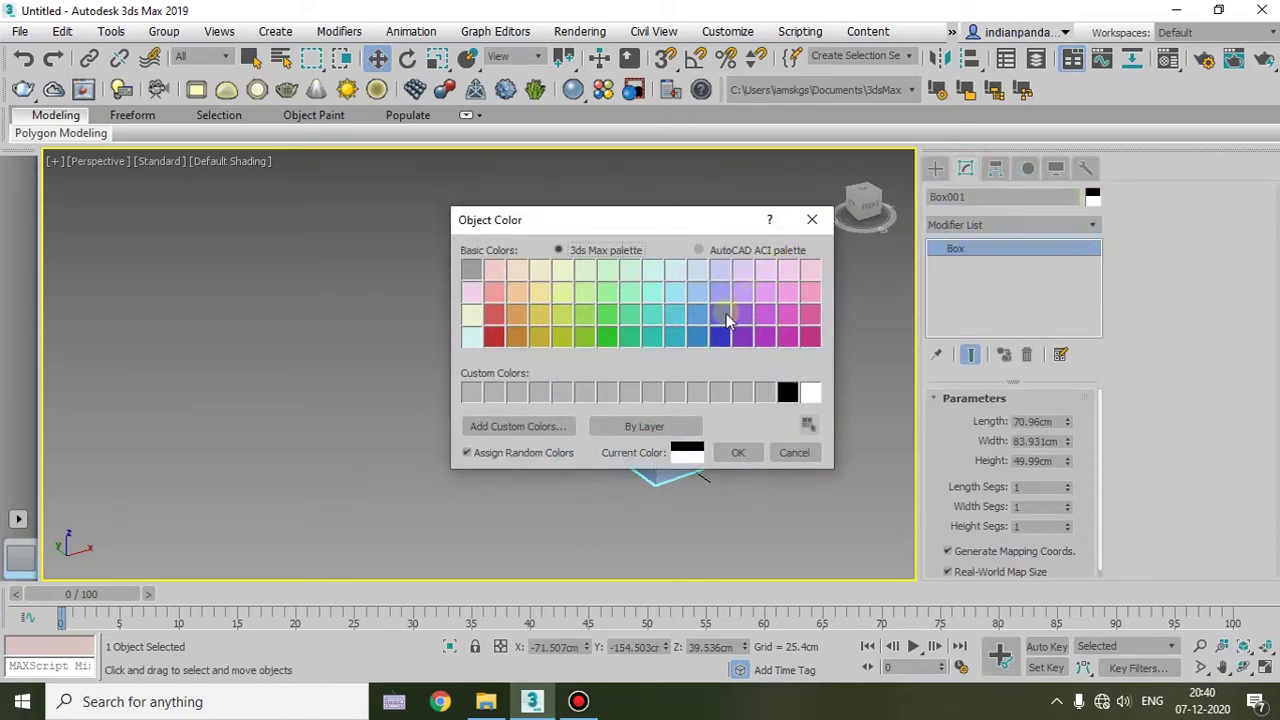
pyautogui.click(494, 337)
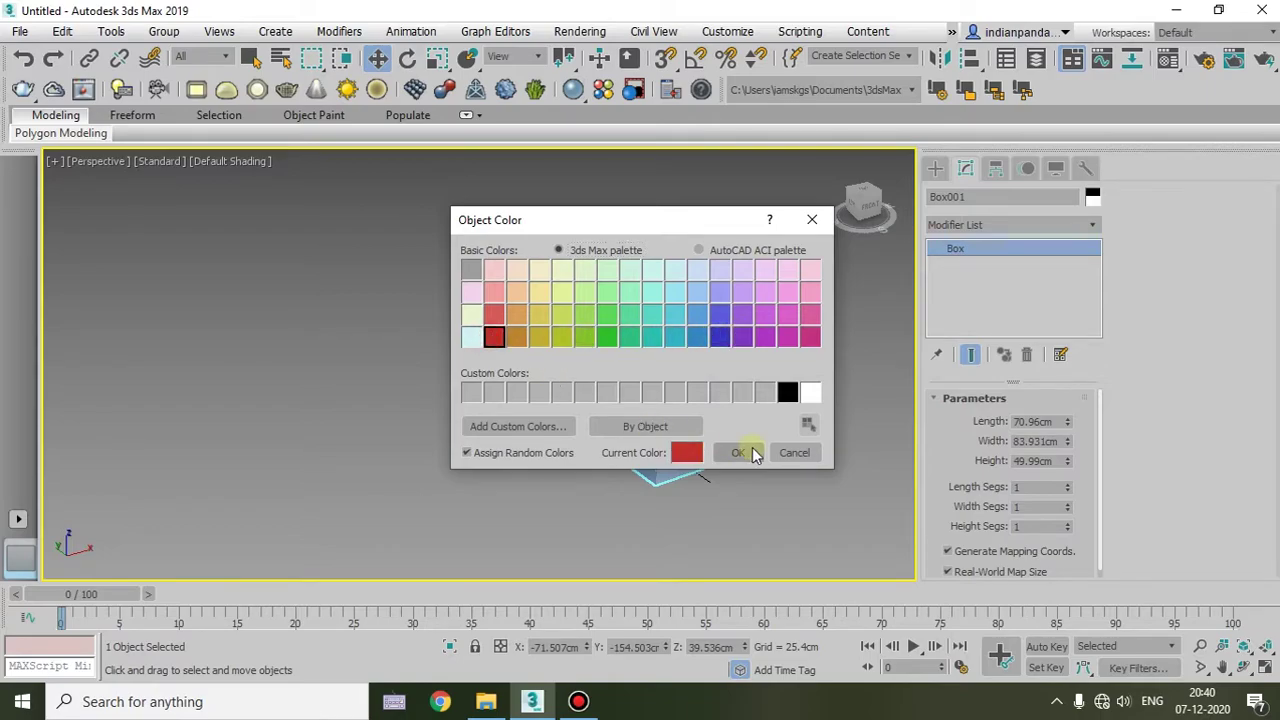
pyautogui.click(736, 452)
pyautogui.moveTo(616, 452); pyautogui.dragTo(548, 388)
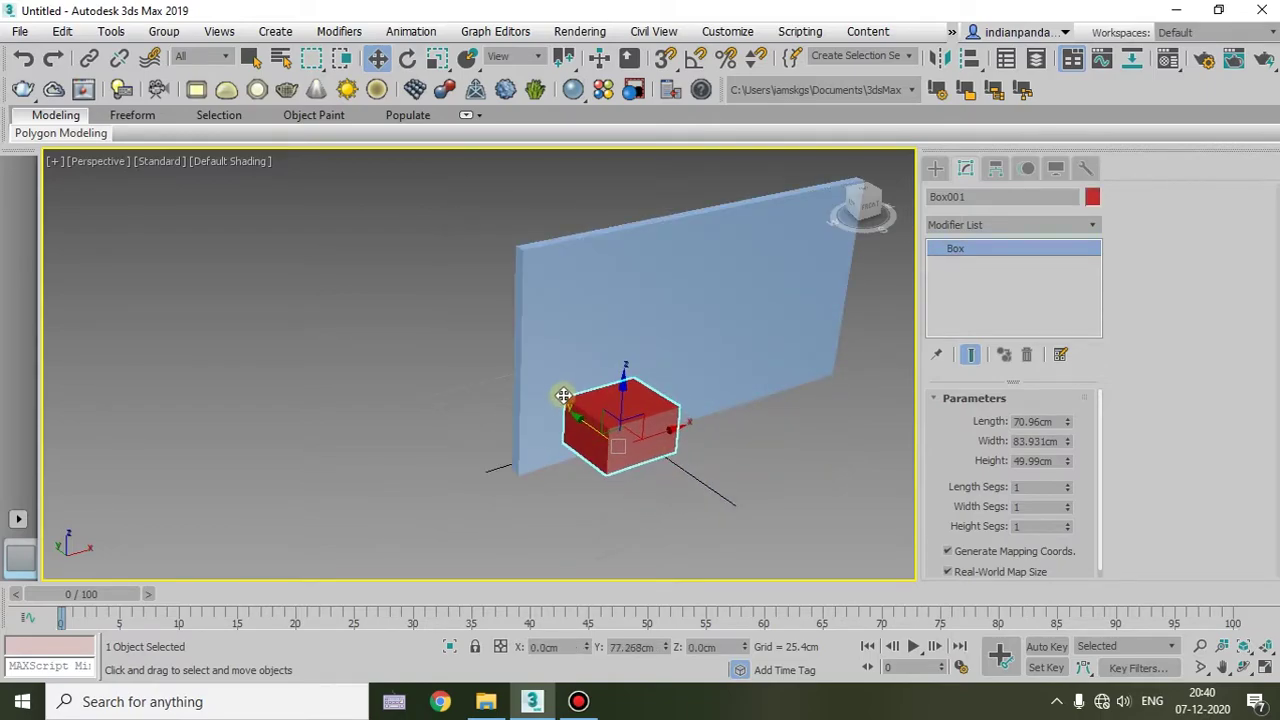
# Nudge the box into the wall and raise it to the wall's middle, about 71 cm
pyautogui.click(612, 497)
pyautogui.moveTo(659, 490)
pyautogui.keyDown('alt'); pyautogui.mouseDown(button='middle')
pyautogui.moveTo(793, 452)
pyautogui.moveTo(636, 459)
pyautogui.moveTo(594, 406)
pyautogui.mouseUp(button='middle'); pyautogui.keyUp('alt')
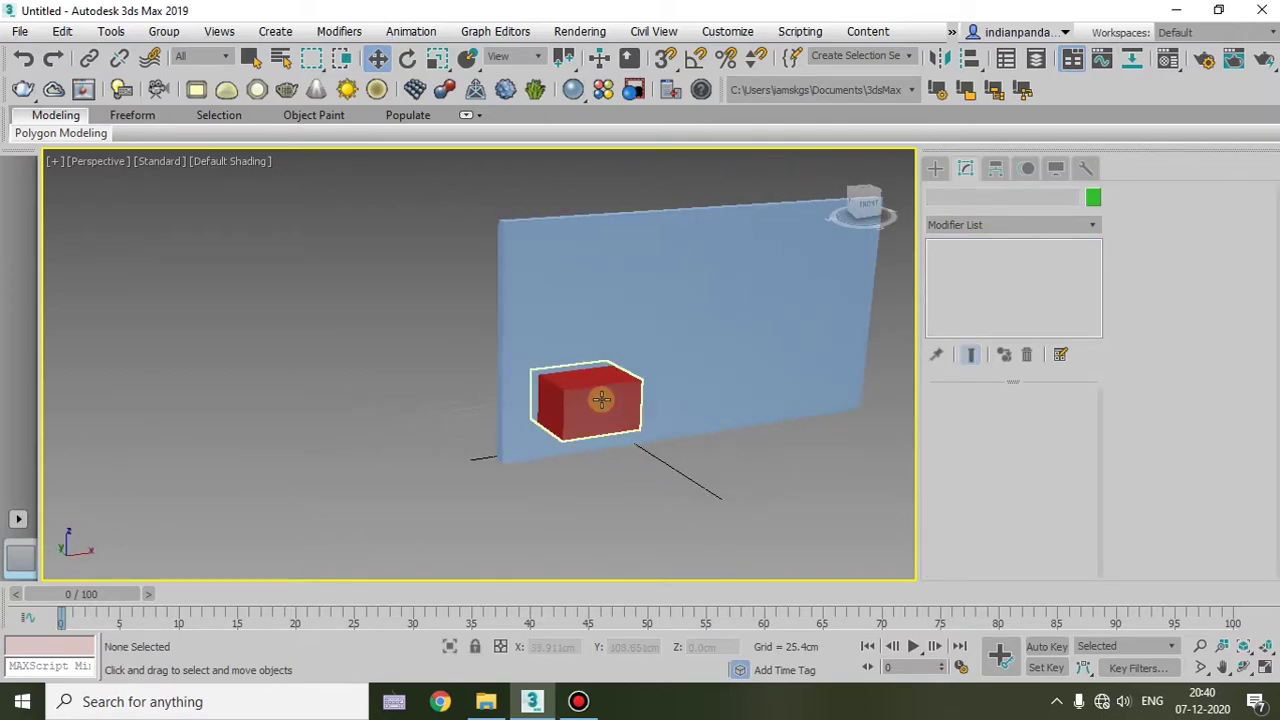
pyautogui.click(594, 406)
pyautogui.moveTo(554, 401); pyautogui.dragTo(552, 403)
pyautogui.moveTo(552, 403)
pyautogui.keyDown('alt'); pyautogui.mouseDown(button='middle')
pyautogui.moveTo(699, 448)
pyautogui.moveTo(835, 449)
pyautogui.moveTo(671, 455)
pyautogui.moveTo(580, 406)
pyautogui.mouseUp(button='middle'); pyautogui.keyUp('alt')
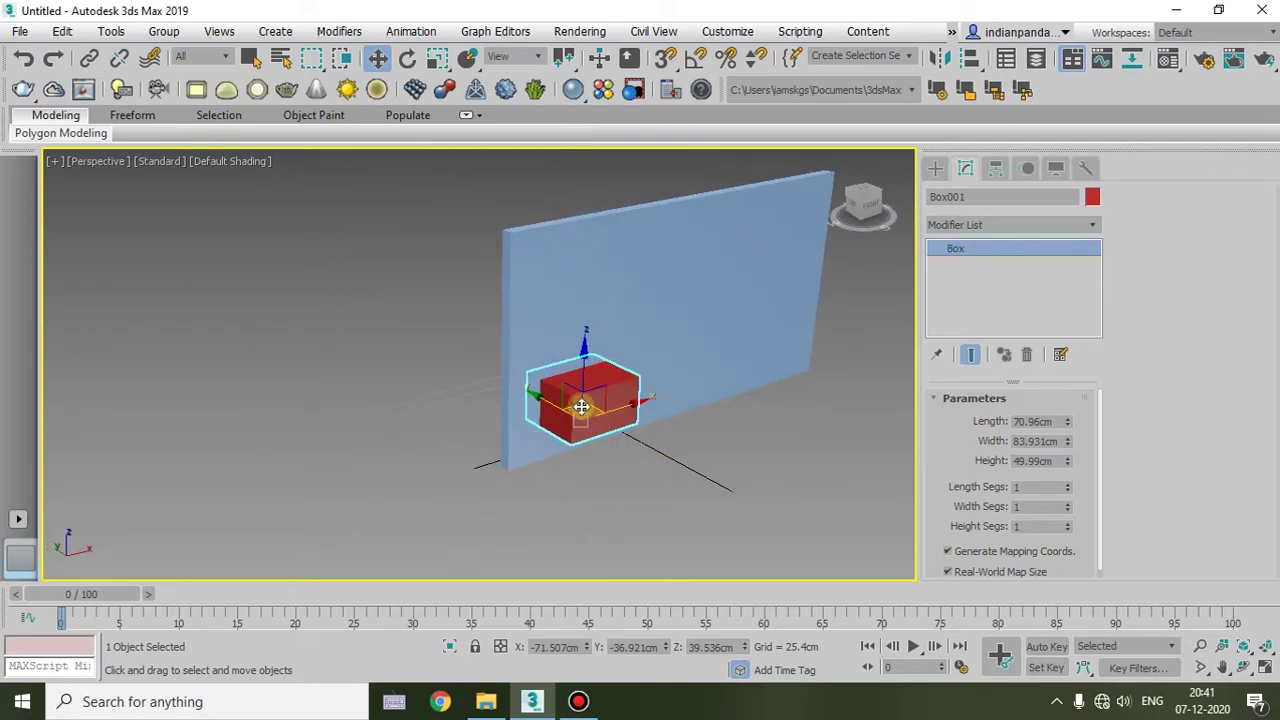
pyautogui.click(648, 398)
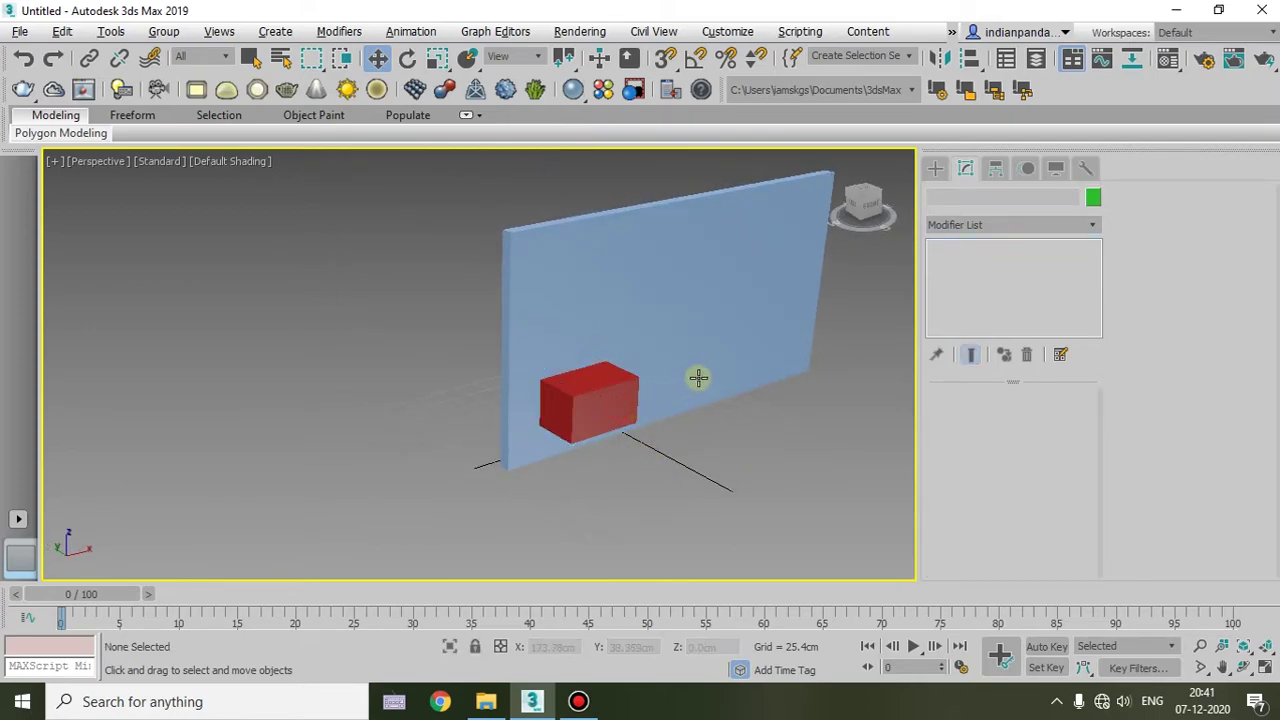
pyautogui.click(607, 406)
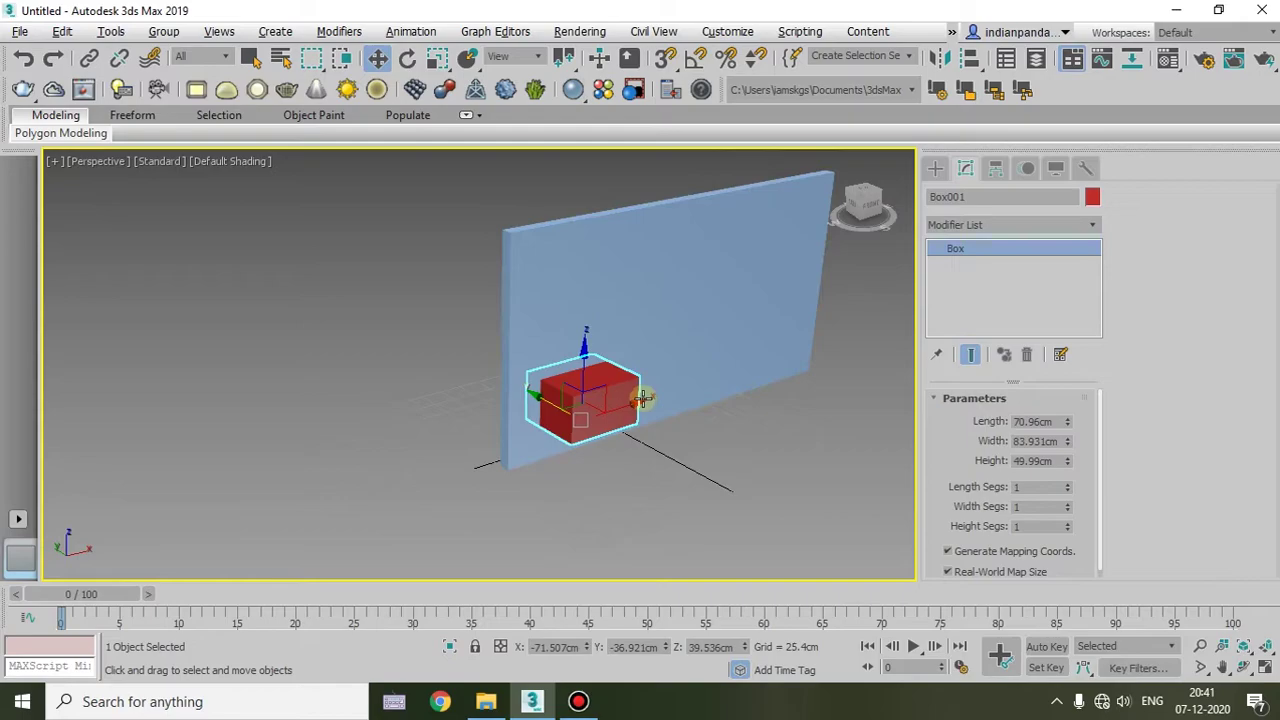
pyautogui.click(688, 386)
pyautogui.click(710, 456)
pyautogui.click(610, 410)
pyautogui.moveTo(610, 400); pyautogui.dragTo(612, 328)
# Change Box001's colour to light salmon
pyautogui.click(1092, 196)
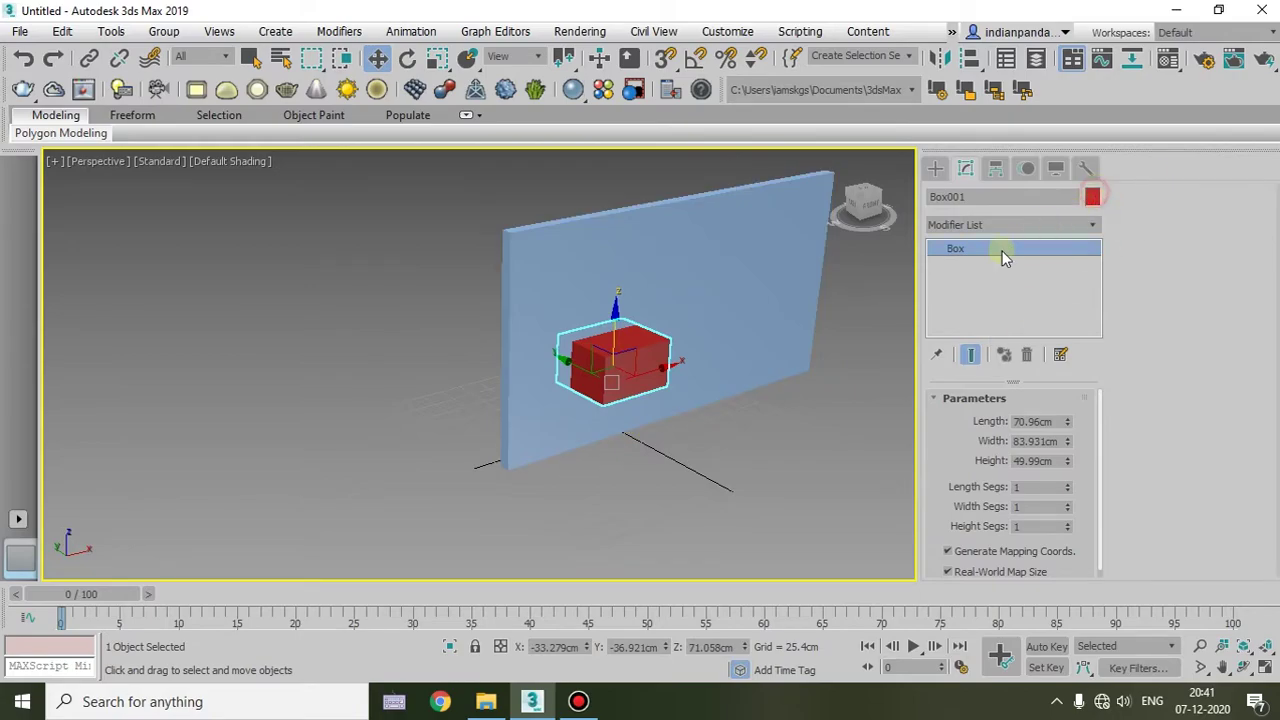
pyautogui.click(502, 290)
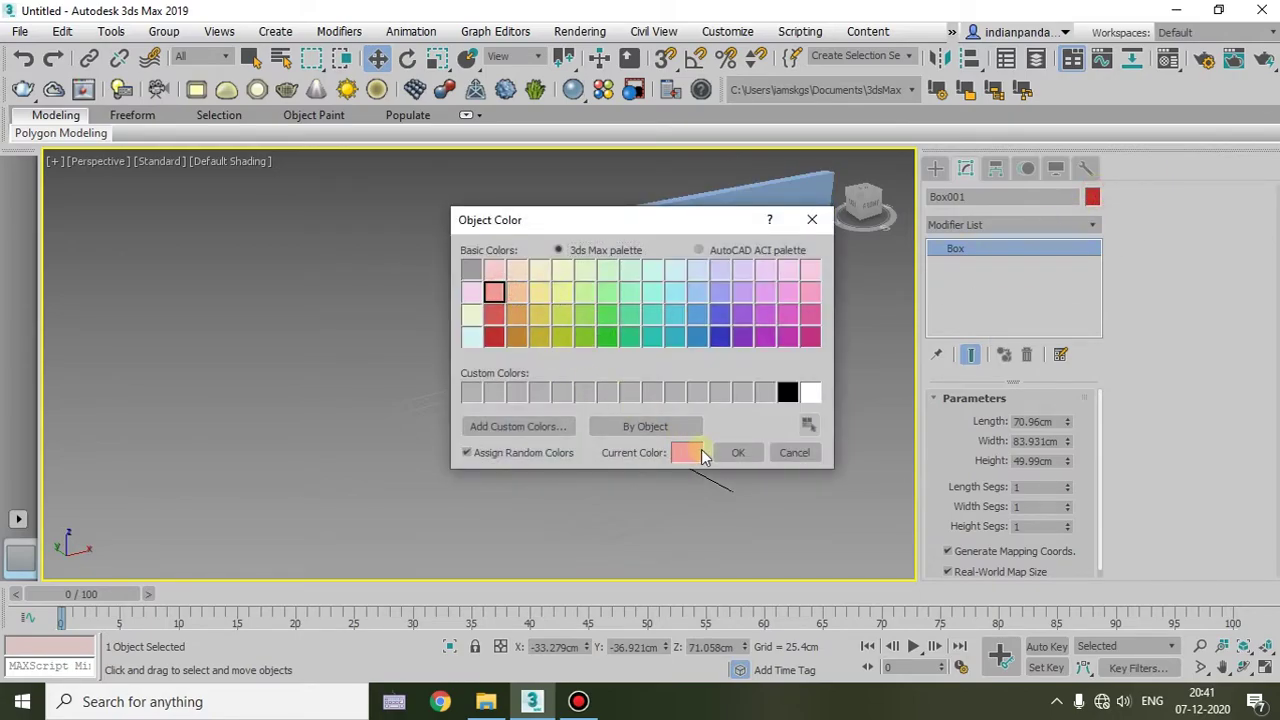
pyautogui.click(741, 453)
pyautogui.click(790, 450)
pyautogui.moveTo(757, 452)
pyautogui.keyDown('alt'); pyautogui.mouseDown(button='middle')
pyautogui.moveTo(637, 424)
pyautogui.moveTo(844, 403)
pyautogui.moveTo(813, 461)
pyautogui.moveTo(786, 467)
pyautogui.moveTo(796, 458)
pyautogui.moveTo(760, 451)
pyautogui.moveTo(734, 474)
pyautogui.moveTo(768, 459)
pyautogui.moveTo(713, 410)
pyautogui.moveTo(658, 402)
pyautogui.moveTo(640, 446)
pyautogui.moveTo(630, 439)
pyautogui.mouseUp(button='middle'); pyautogui.keyUp('alt')
pyautogui.click(1050, 224)
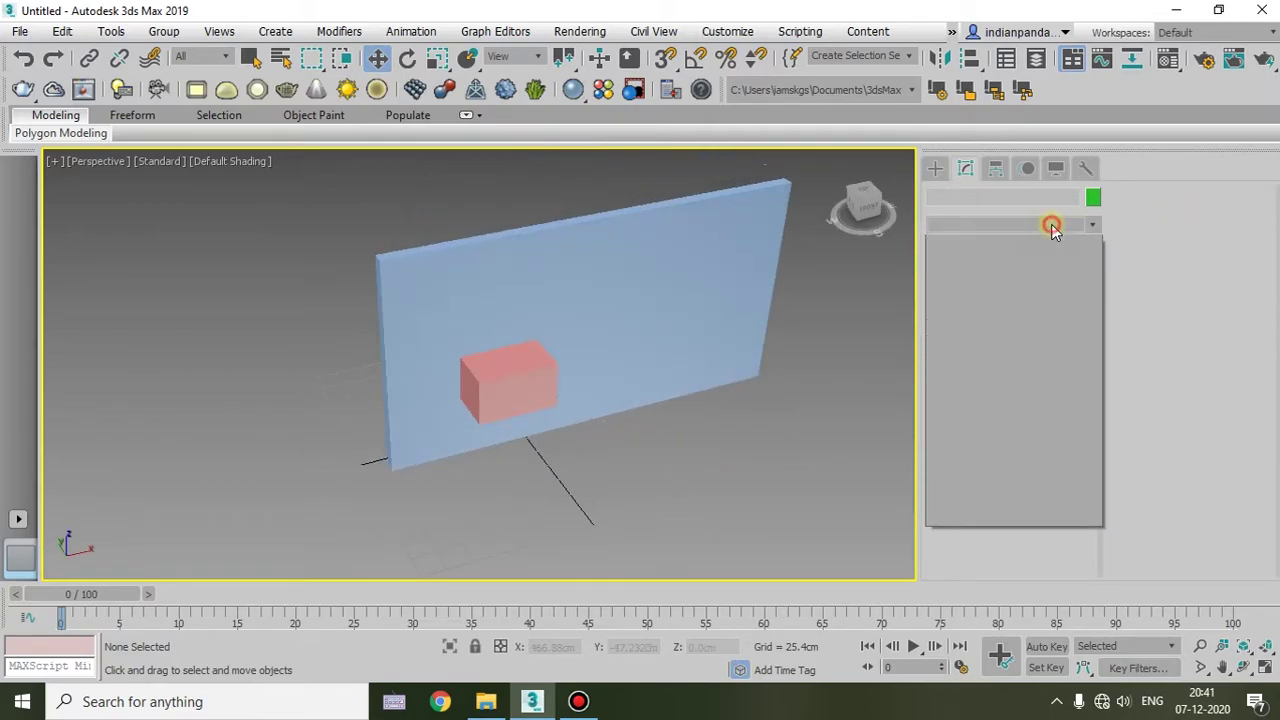
# Show the Compound Objects types in the Create panel and inspect the wall
pyautogui.click(935, 168)
pyautogui.click(957, 225)
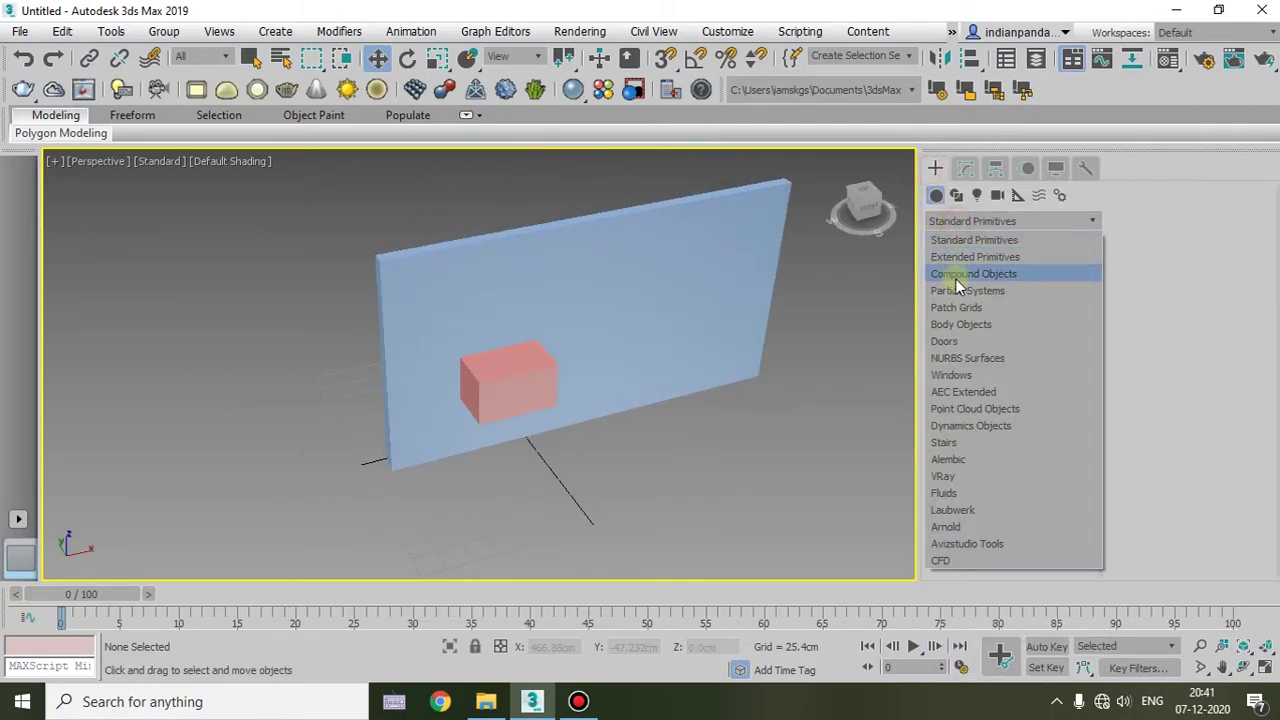
pyautogui.click(962, 271)
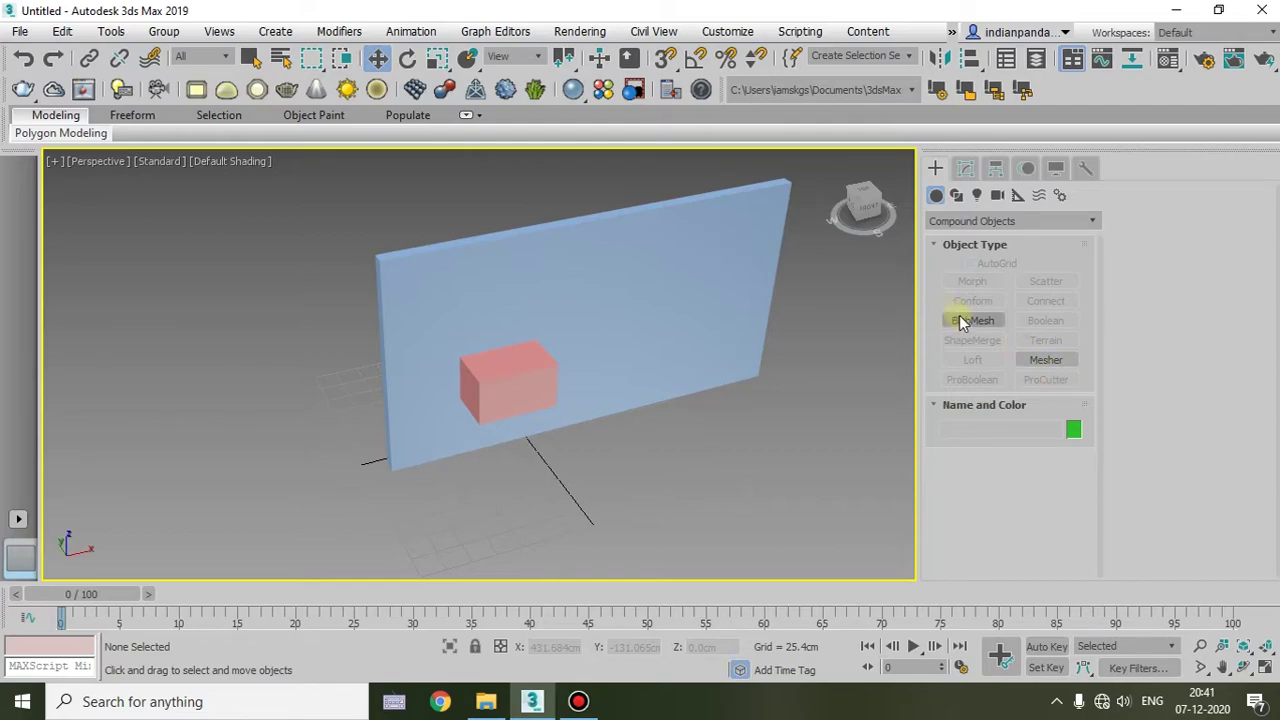
pyautogui.click(517, 286)
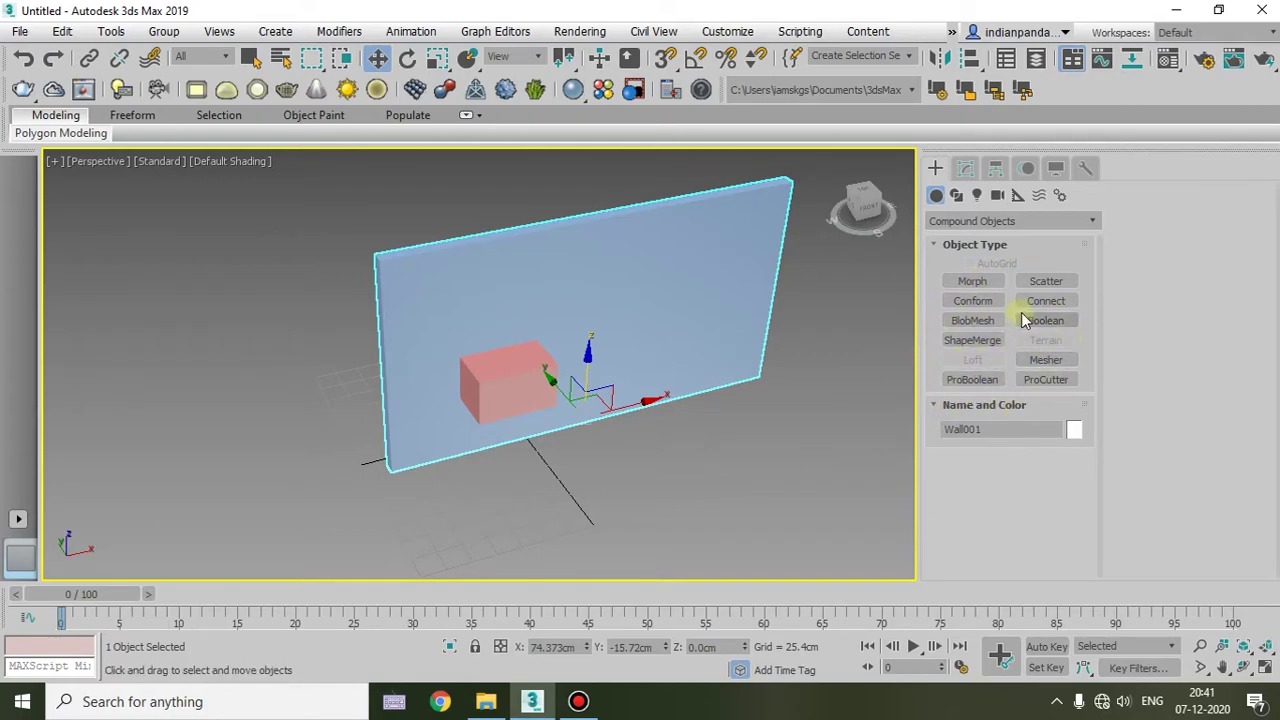
pyautogui.keyDown('alt'); pyautogui.moveTo(852, 507); pyautogui.dragTo(857, 483, button='middle'); pyautogui.keyUp('alt')
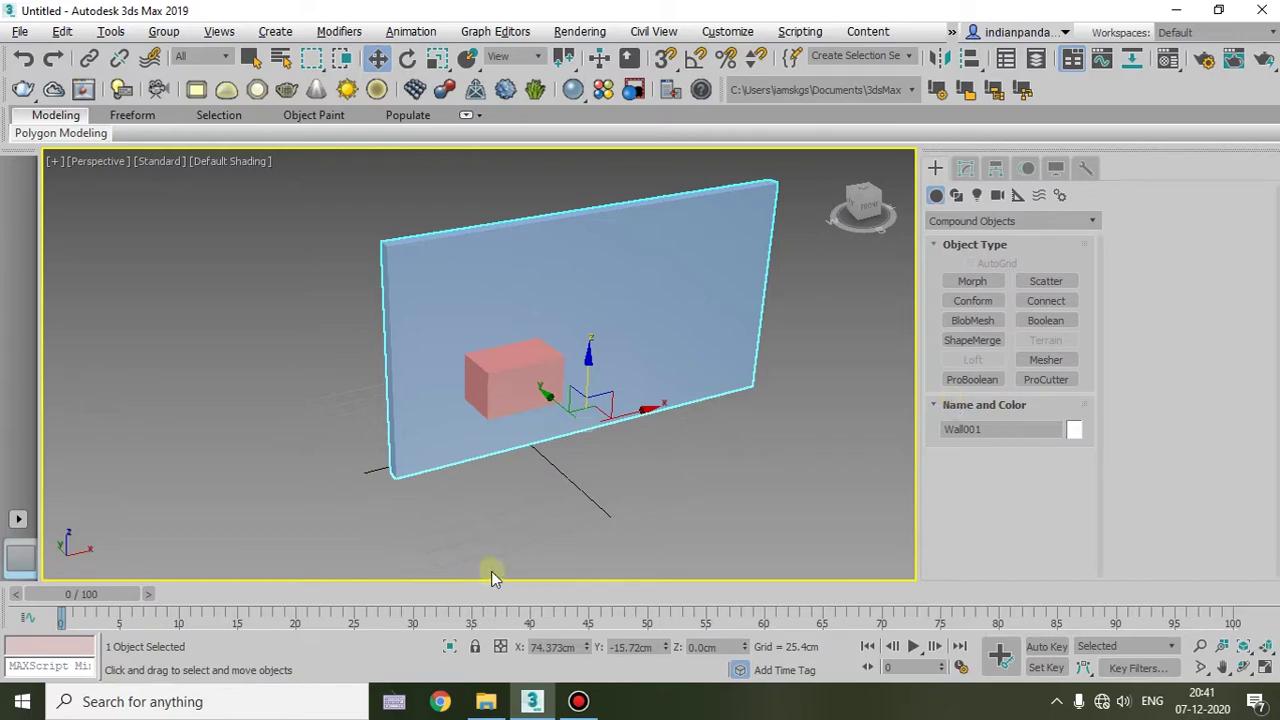
pyautogui.moveTo(602, 503)
pyautogui.keyDown('alt'); pyautogui.mouseDown(button='middle')
pyautogui.moveTo(577, 526)
pyautogui.moveTo(643, 560)
pyautogui.mouseUp(button='middle'); pyautogui.keyUp('alt')
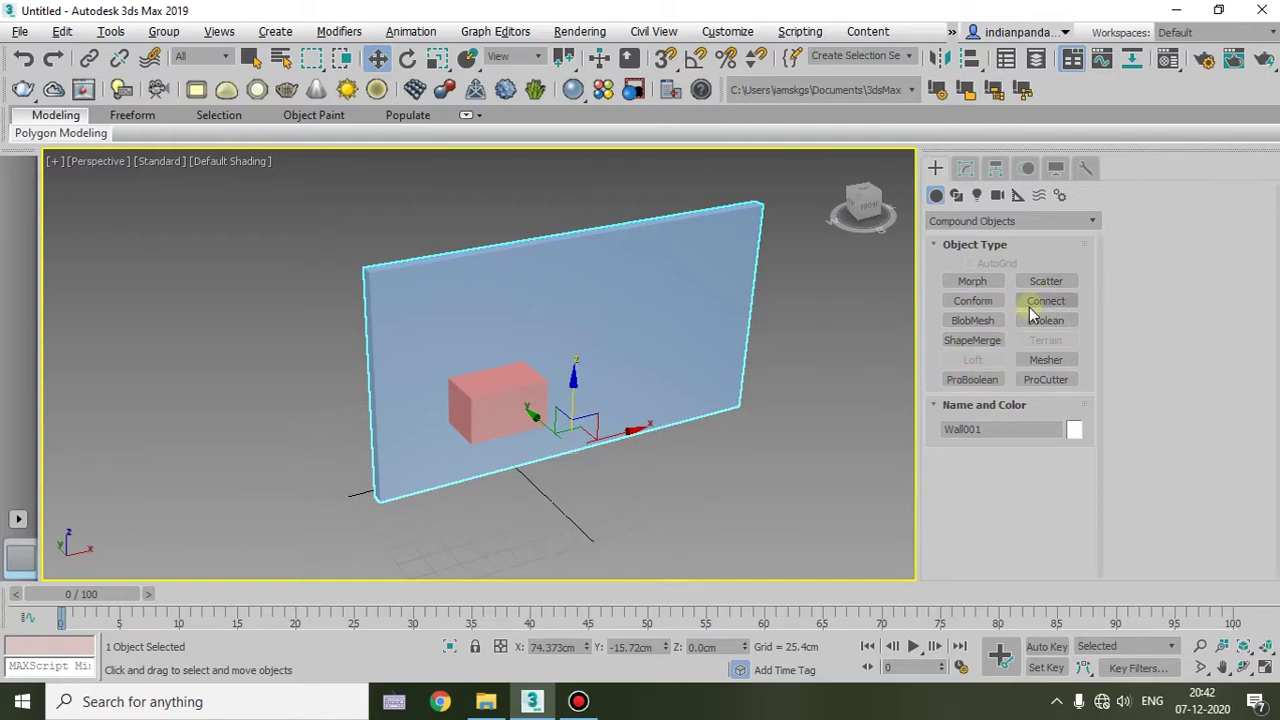
pyautogui.click(530, 480)
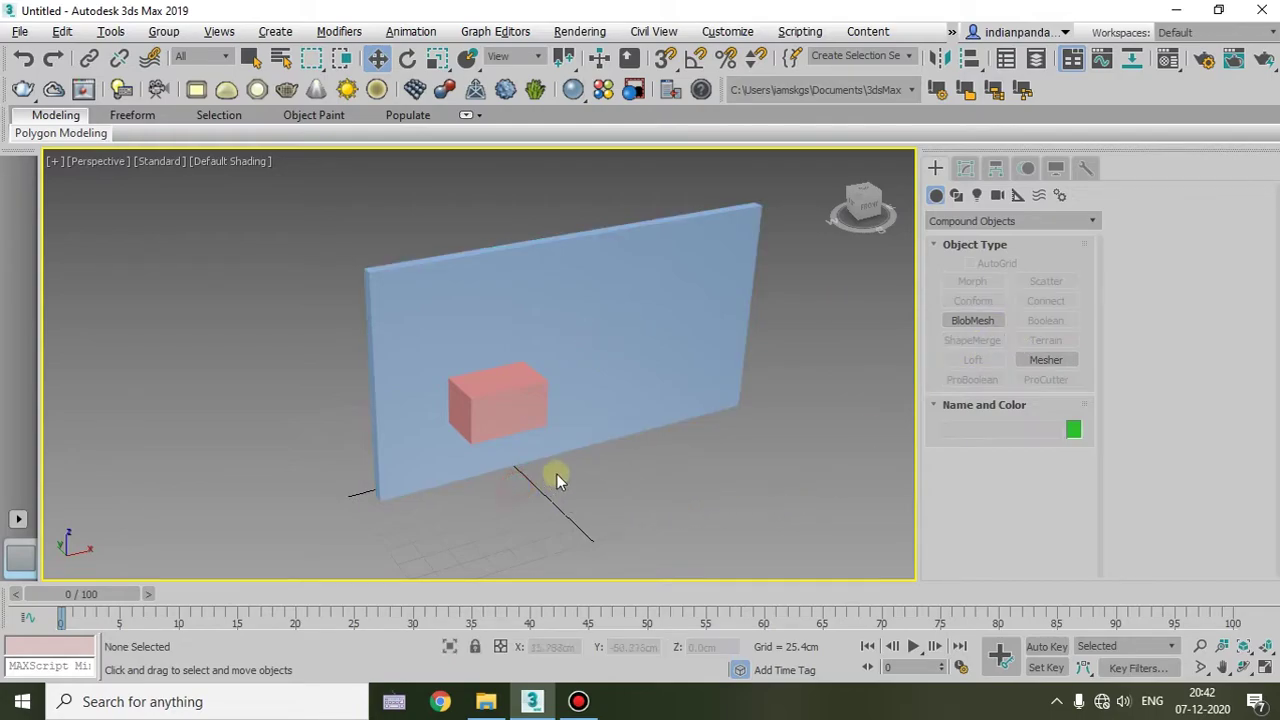
# Move the red box along Y so it passes through the wall, then make it a Boolean
pyautogui.moveTo(521, 472)
pyautogui.keyDown('alt'); pyautogui.mouseDown(button='middle')
pyautogui.moveTo(643, 473)
pyautogui.moveTo(543, 349)
pyautogui.moveTo(640, 357)
pyautogui.mouseUp(button='middle'); pyautogui.keyUp('alt')
pyautogui.click(590, 355)
pyautogui.moveTo(510, 381); pyautogui.dragTo(575, 386)
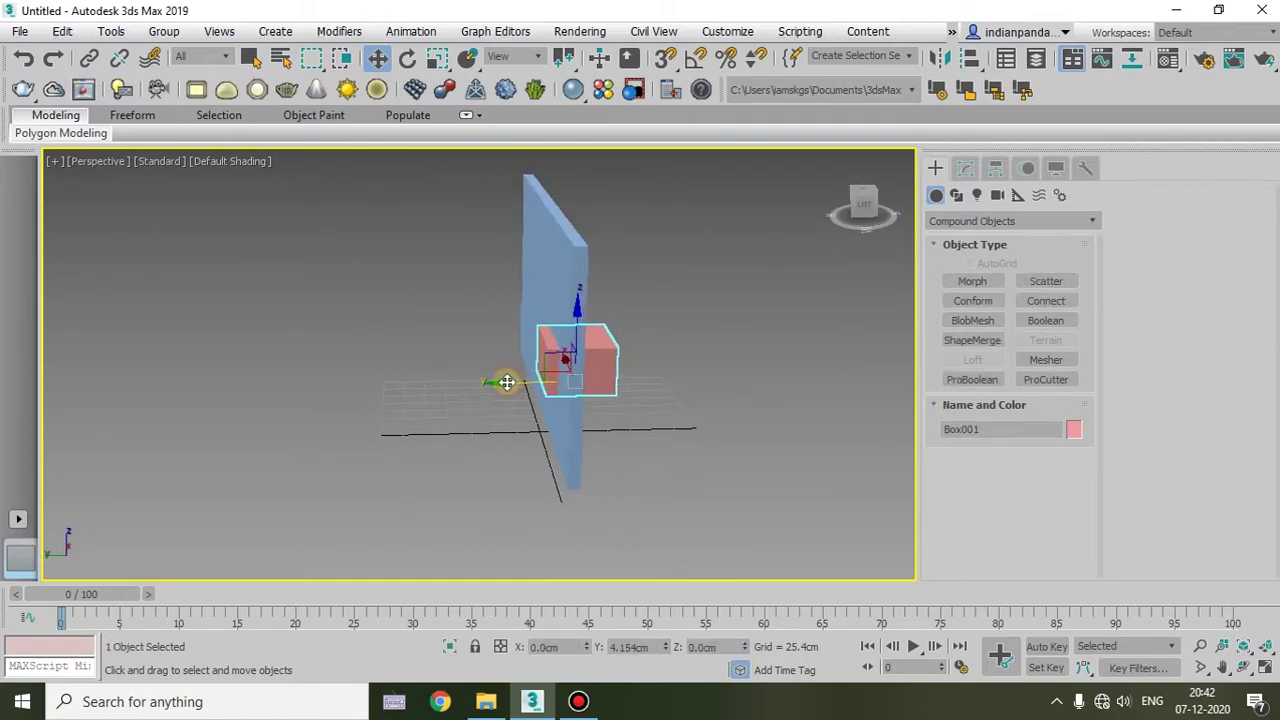
pyautogui.scroll(3, 580, 345)
pyautogui.scroll(3, 586, 354)
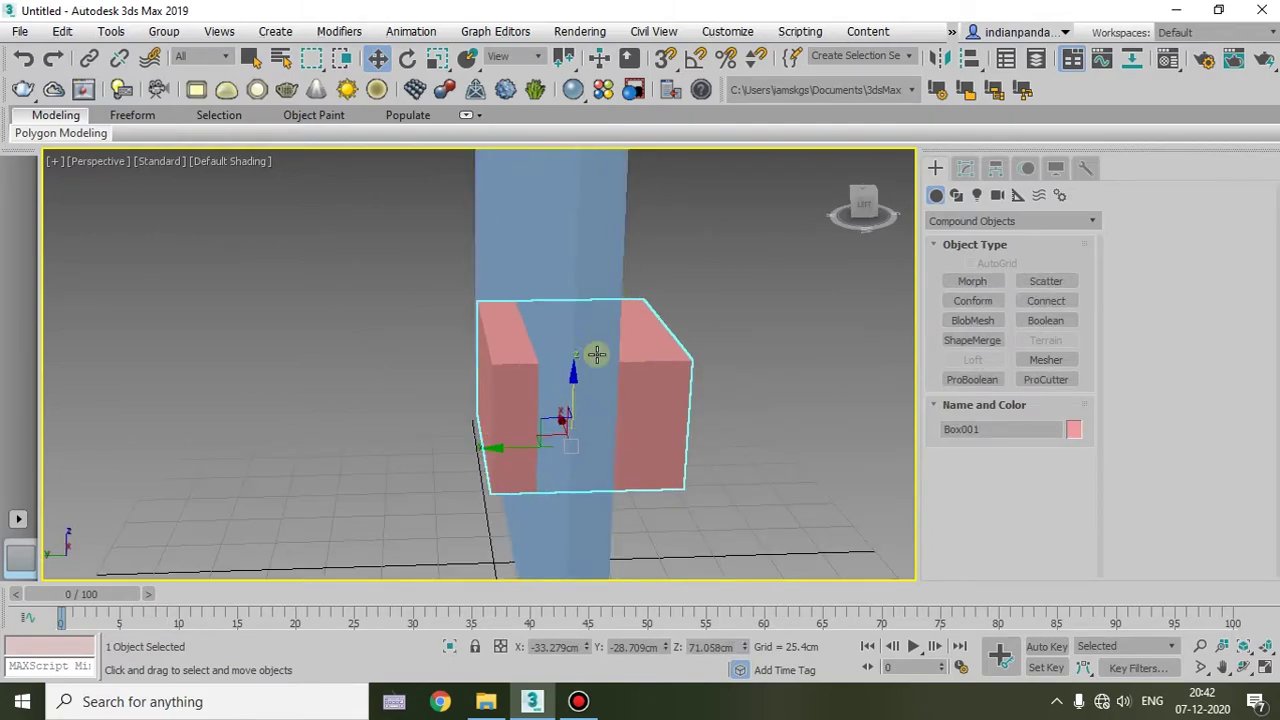
pyautogui.scroll(2, 634, 363)
pyautogui.moveTo(629, 361)
pyautogui.keyDown('alt'); pyautogui.mouseDown(button='middle')
pyautogui.moveTo(640, 343)
pyautogui.moveTo(480, 317)
pyautogui.moveTo(534, 406)
pyautogui.moveTo(614, 408)
pyautogui.moveTo(697, 451)
pyautogui.moveTo(897, 417)
pyautogui.mouseUp(button='middle'); pyautogui.keyUp('alt')
pyautogui.click(1044, 322)
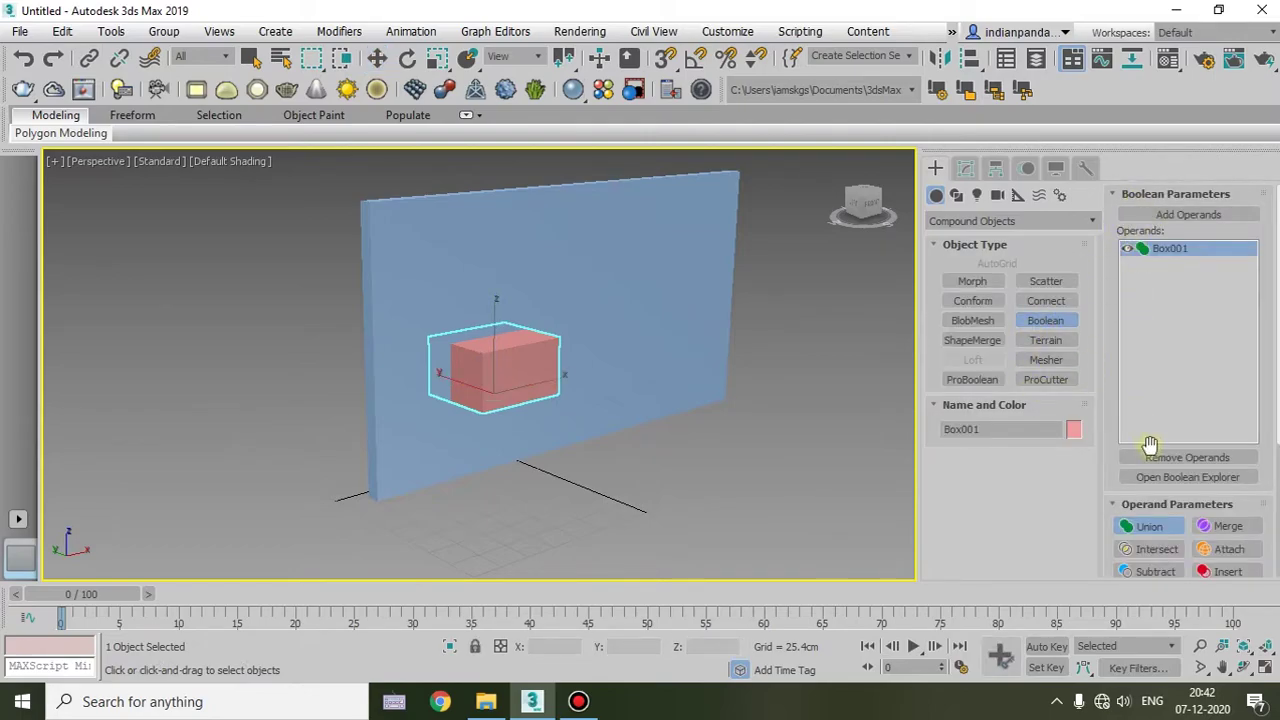
# Collapse and re-expand the Boolean Parameters and Operand Parameters rollouts to review them
pyautogui.scroll(-4, 1205, 520)
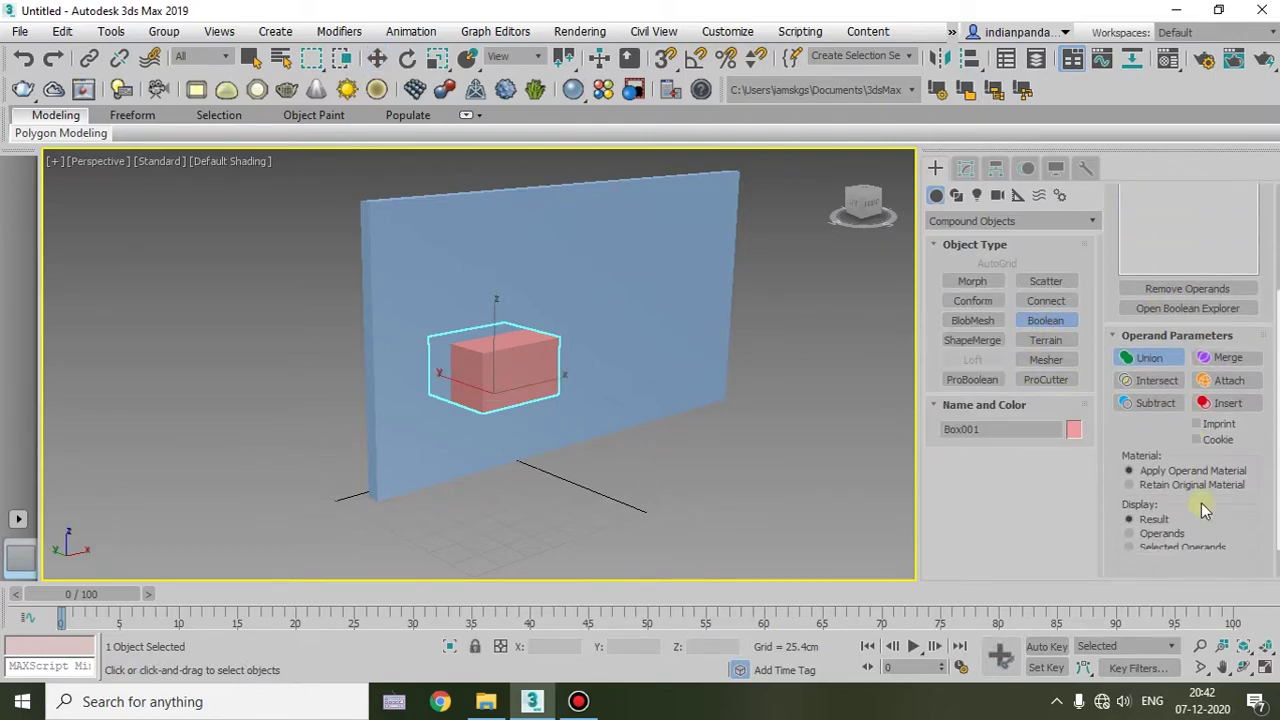
pyautogui.scroll(4, 1200, 443)
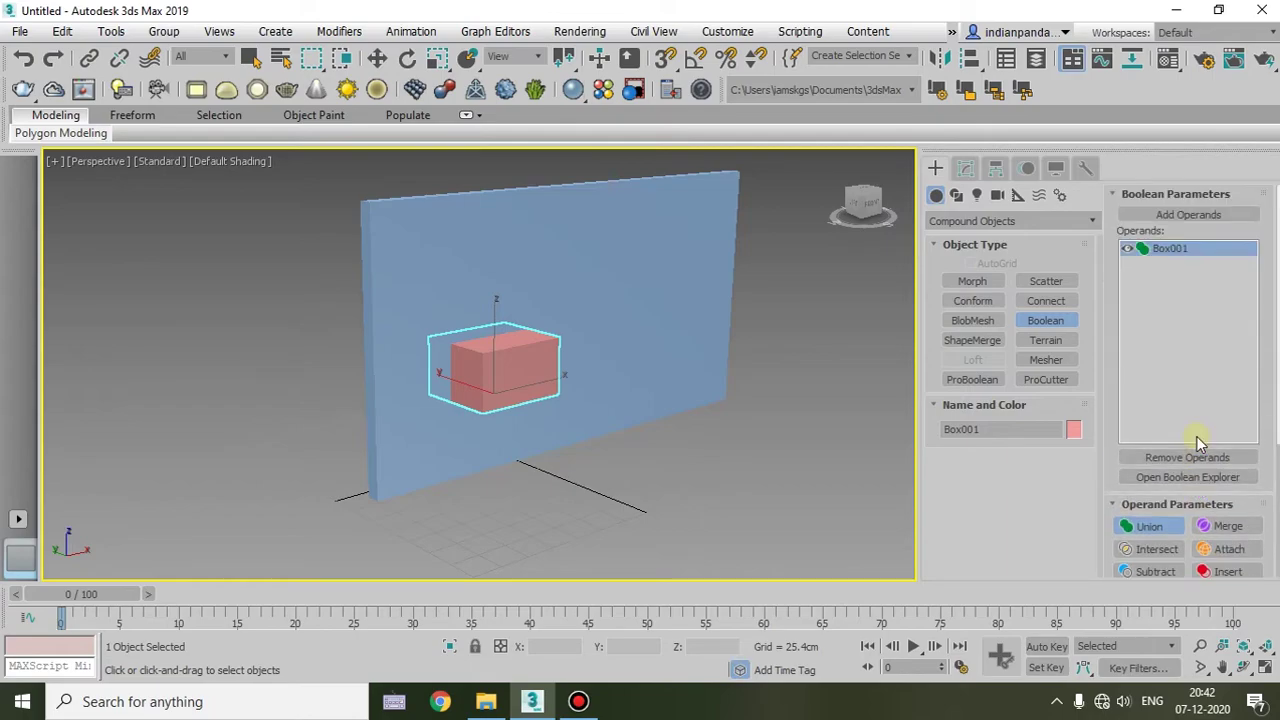
pyautogui.click(1162, 197)
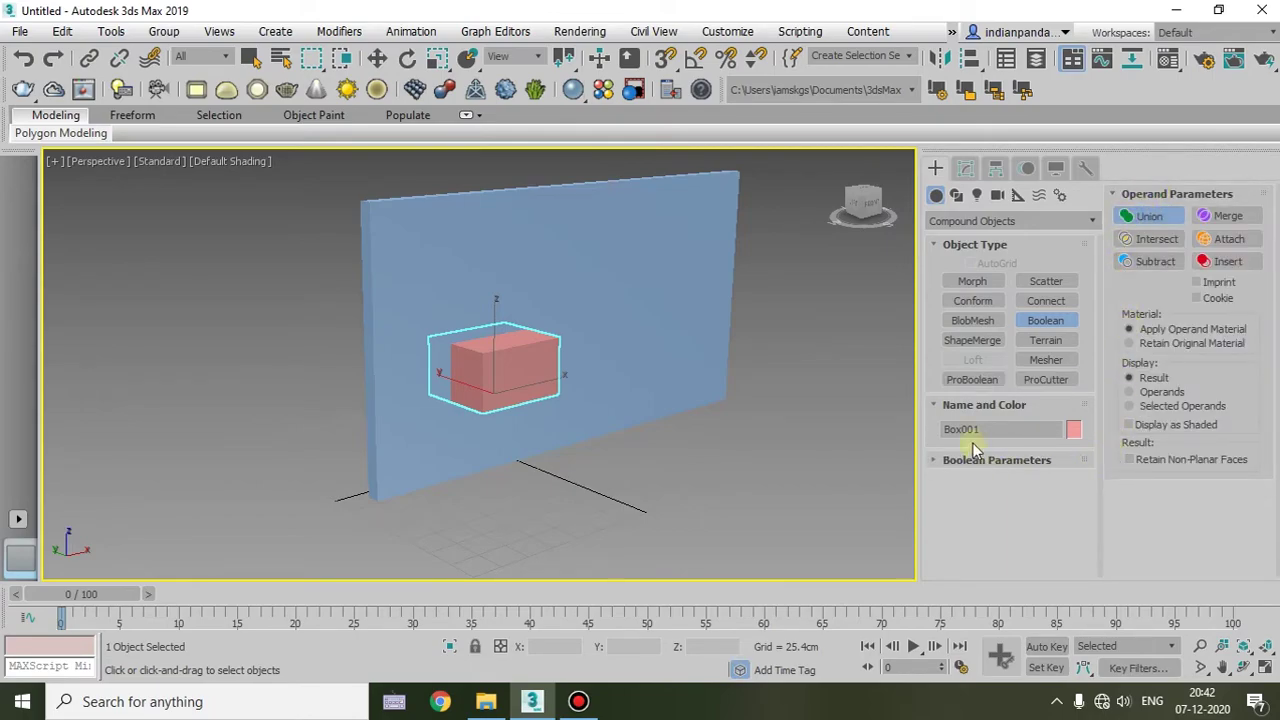
pyautogui.click(1133, 196)
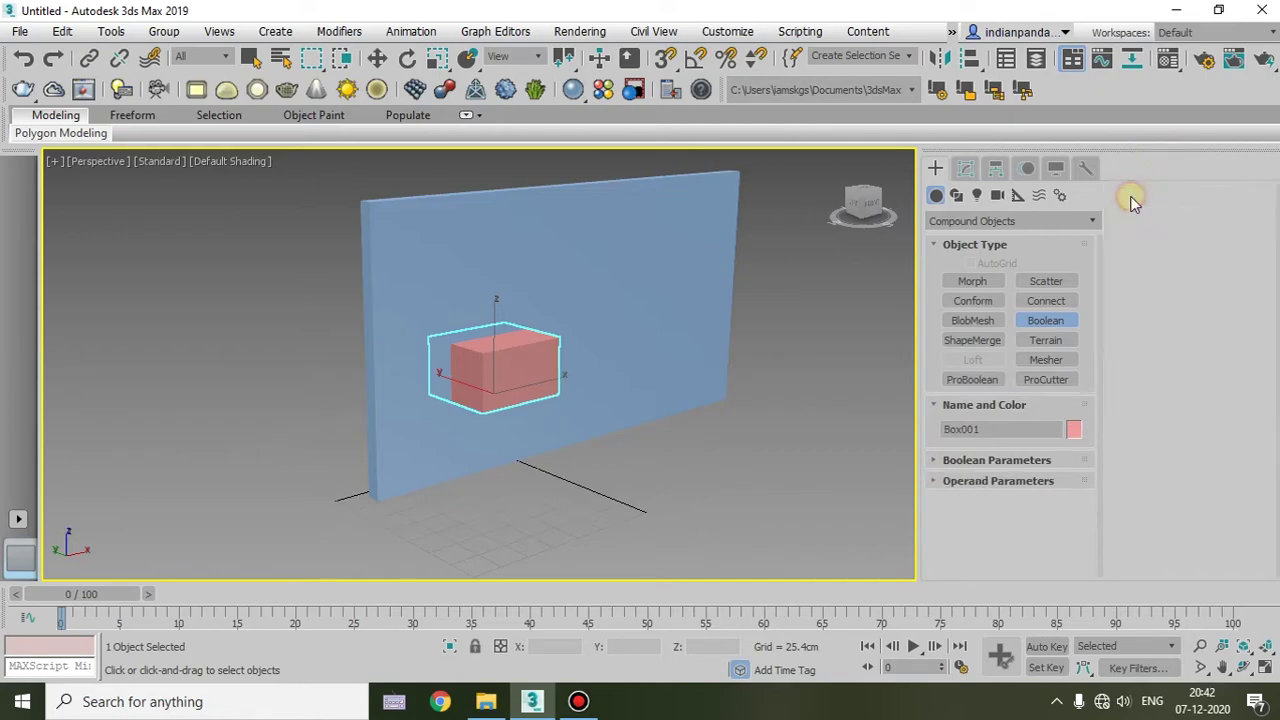
pyautogui.click(939, 463)
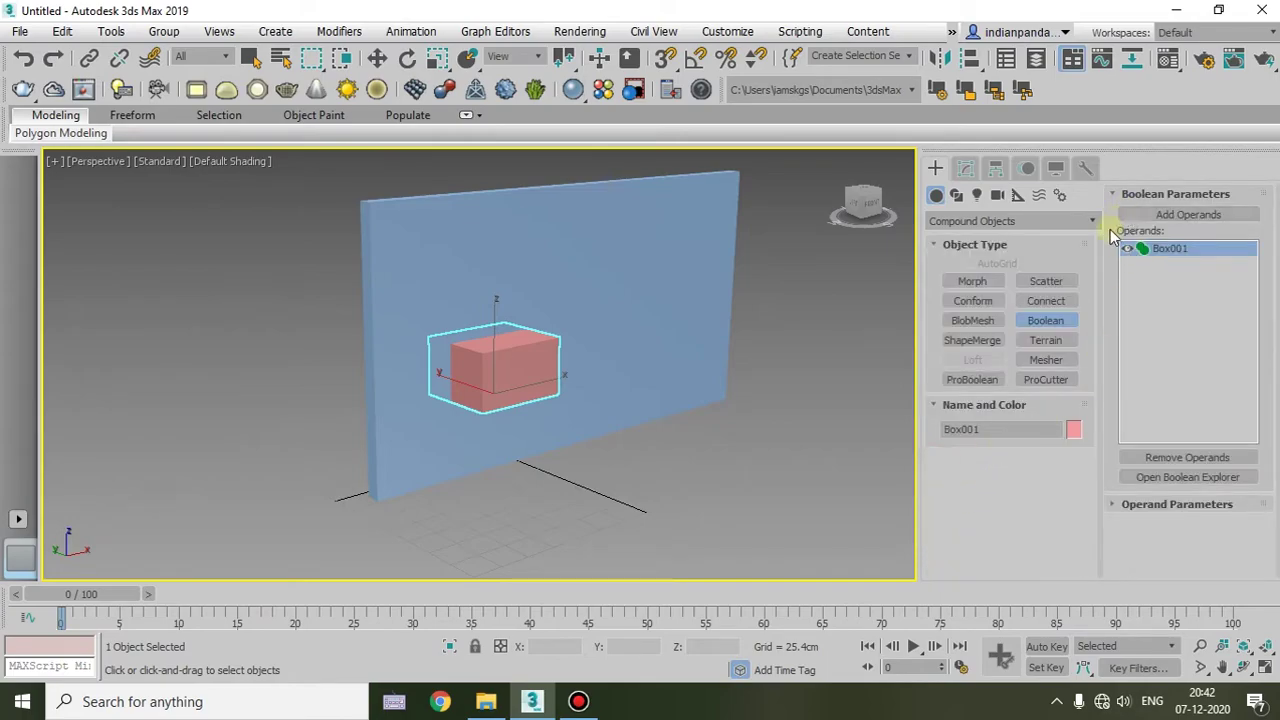
pyautogui.click(1113, 506)
pyautogui.scroll(2, 1148, 295)
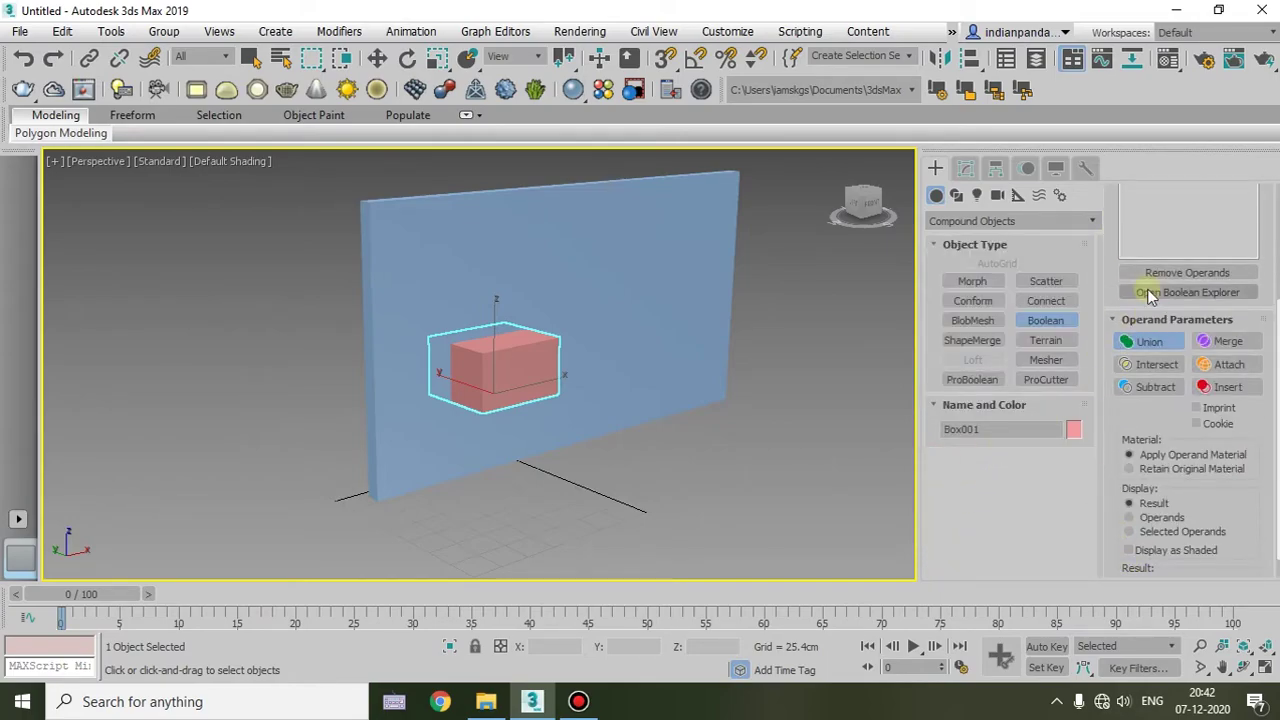
pyautogui.scroll(2, 1155, 320)
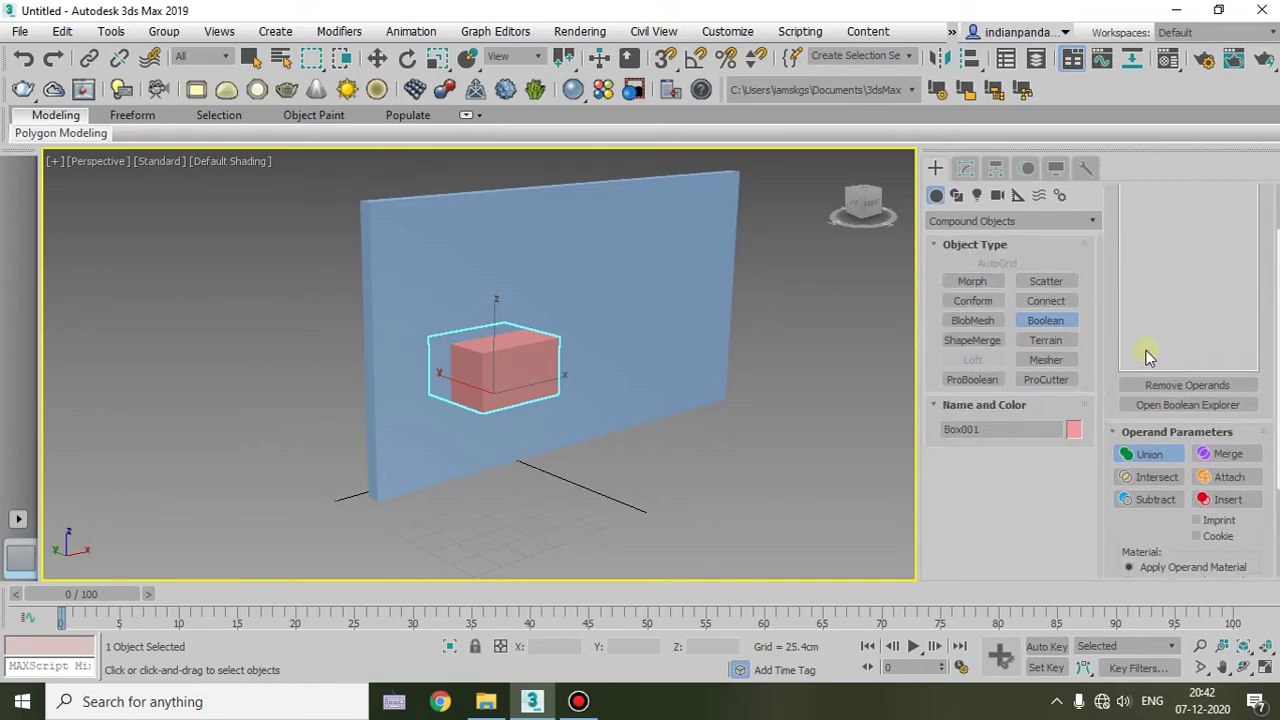
pyautogui.scroll(3, 1136, 304)
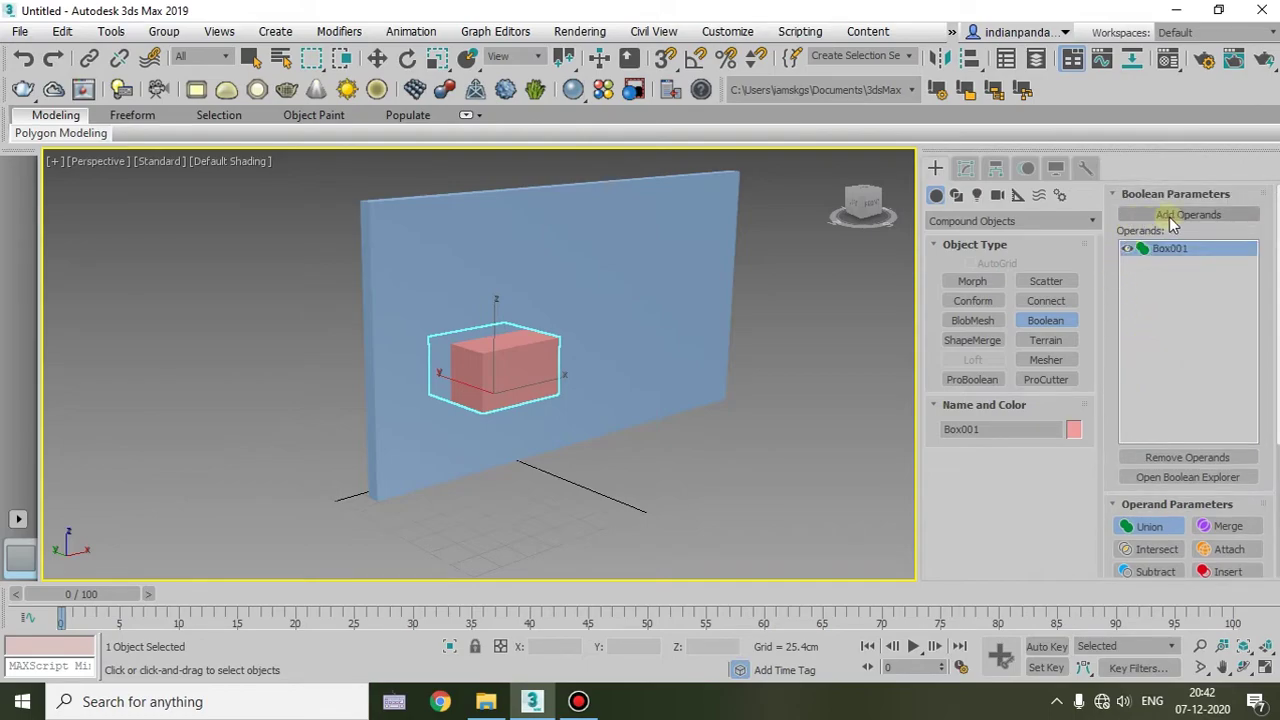
pyautogui.click(636, 476)
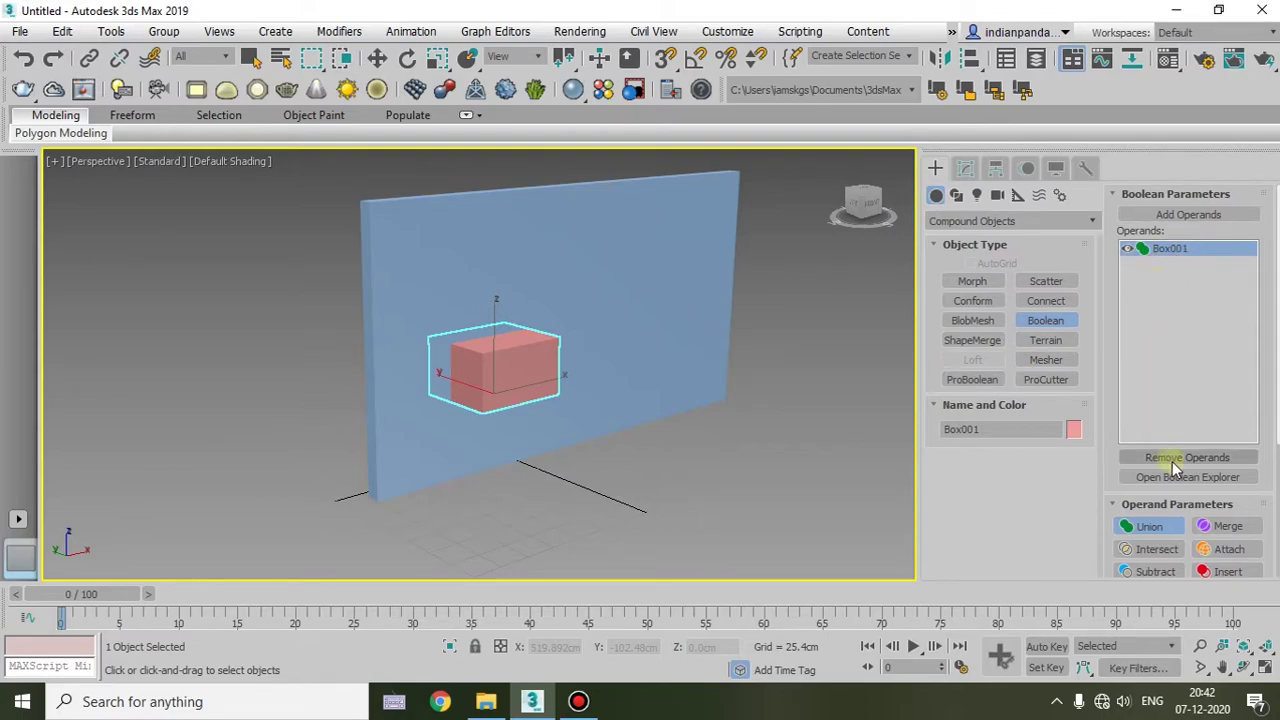
pyautogui.scroll(-1, 1245, 478)
# Remove Box001 from the operands, re-add the red box, and set the operation to Union
pyautogui.click(1205, 430)
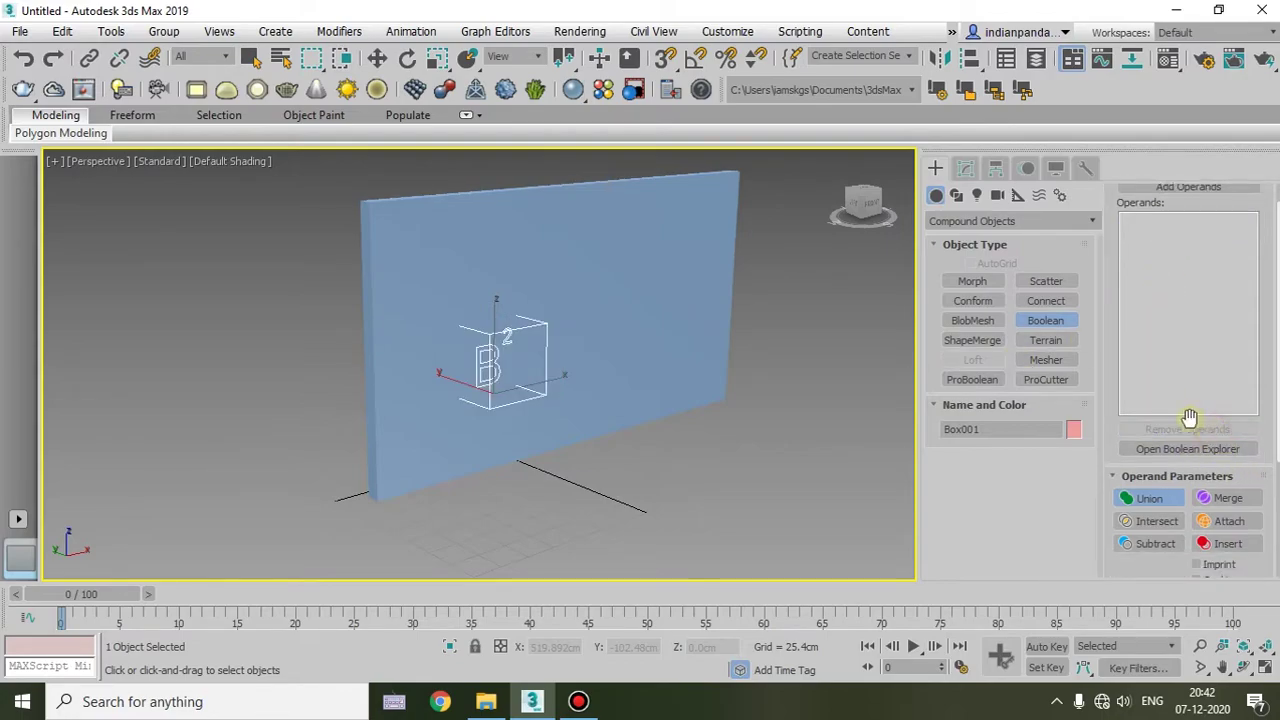
pyautogui.click(538, 384)
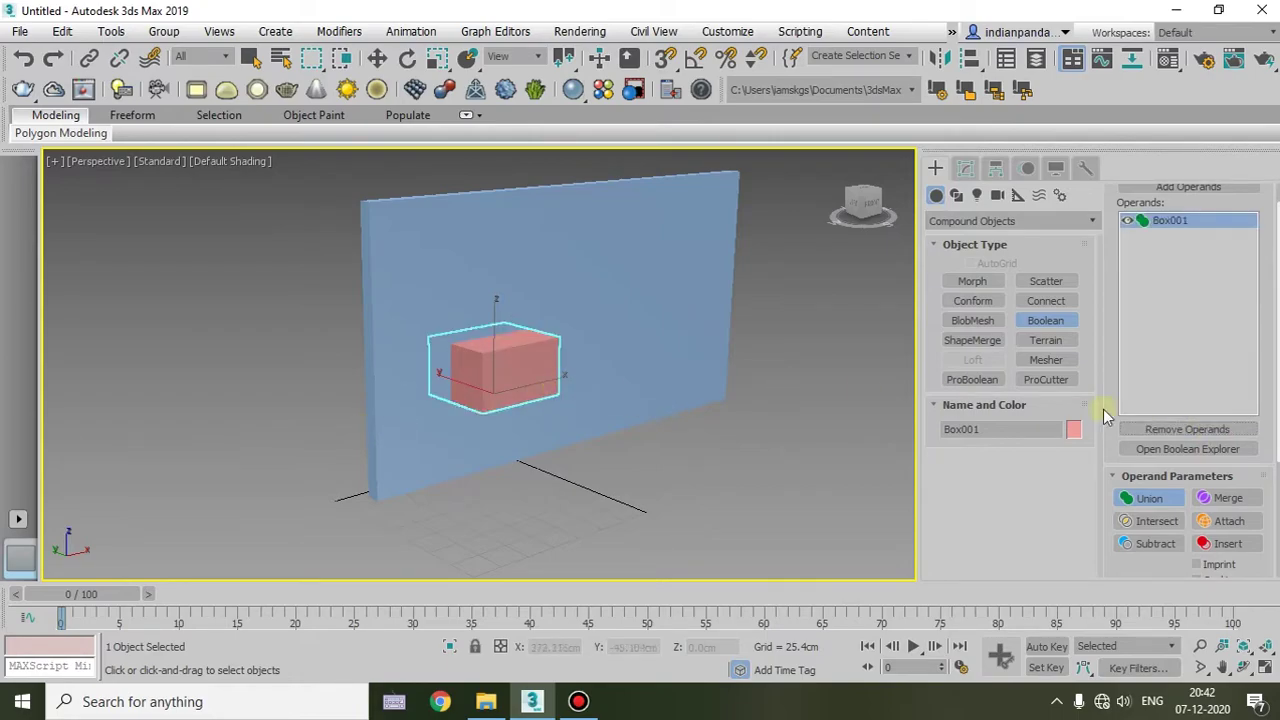
pyautogui.scroll(-3, 1228, 478)
pyautogui.click(1150, 415)
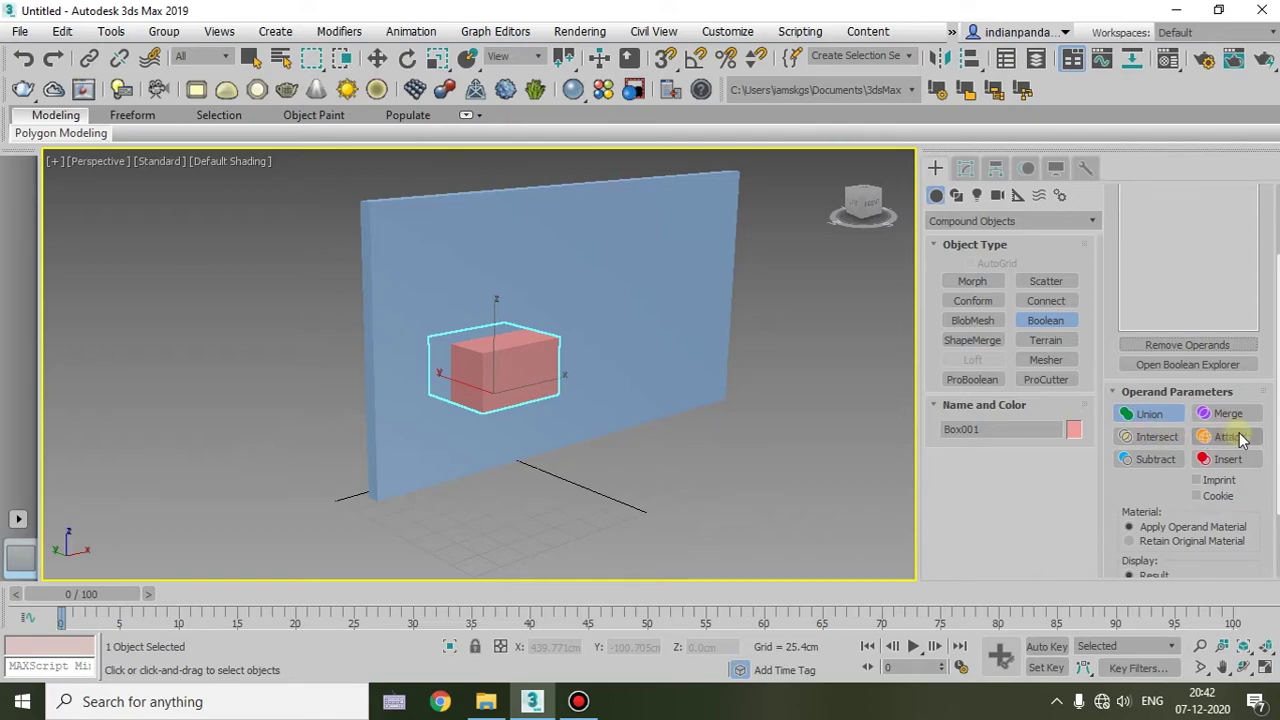
pyautogui.scroll(-1, 1238, 458)
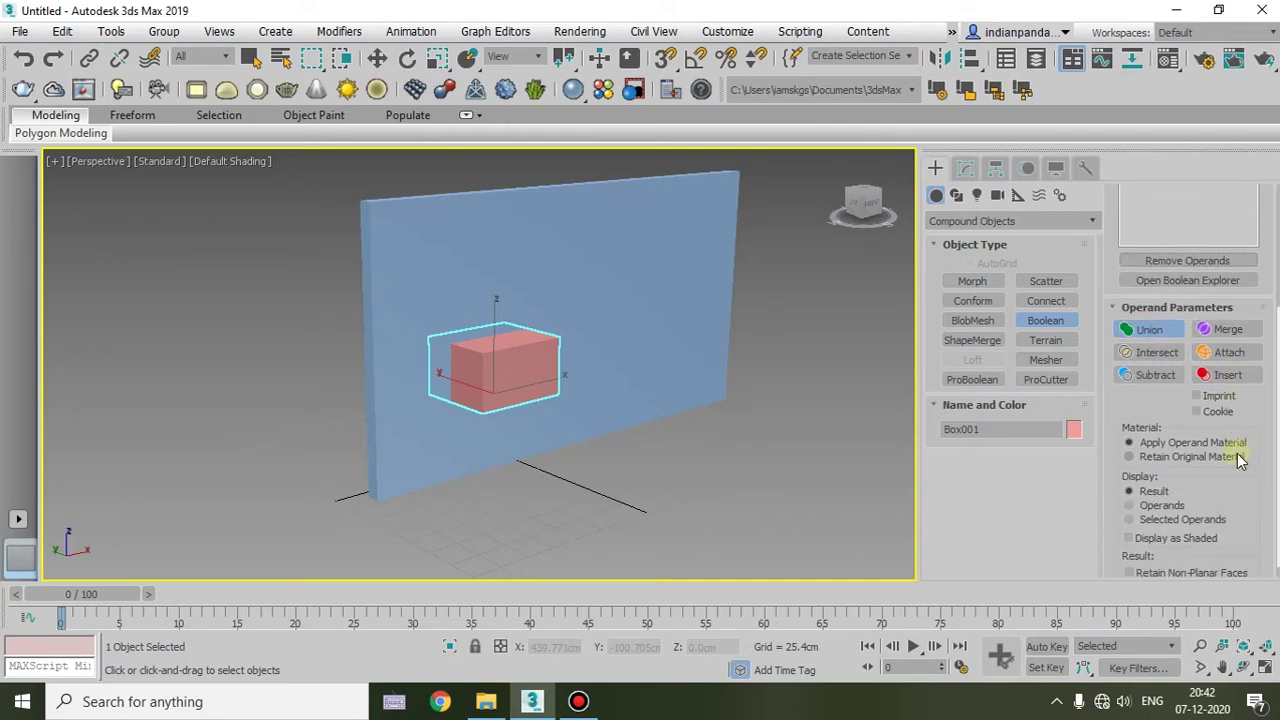
pyautogui.scroll(-1, 1236, 451)
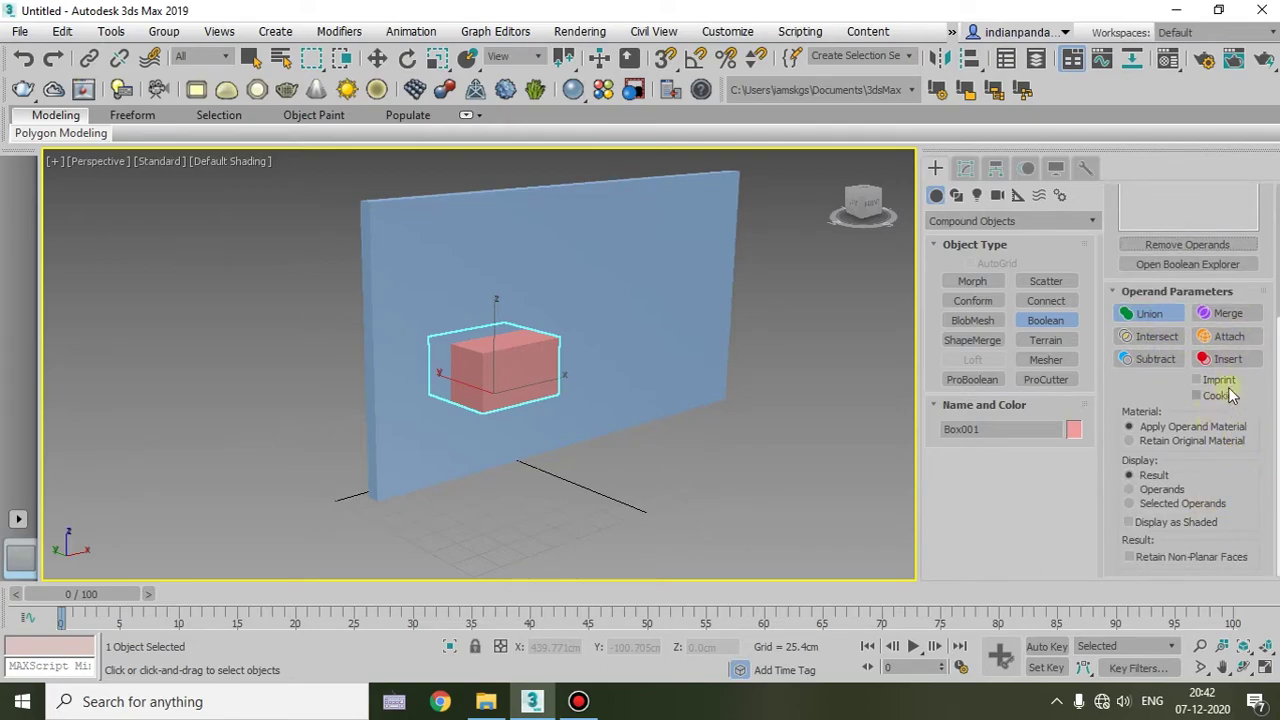
pyautogui.scroll(2, 1223, 394)
pyautogui.scroll(1, 1240, 455)
pyautogui.scroll(-1, 1240, 457)
pyautogui.scroll(-2, 1240, 455)
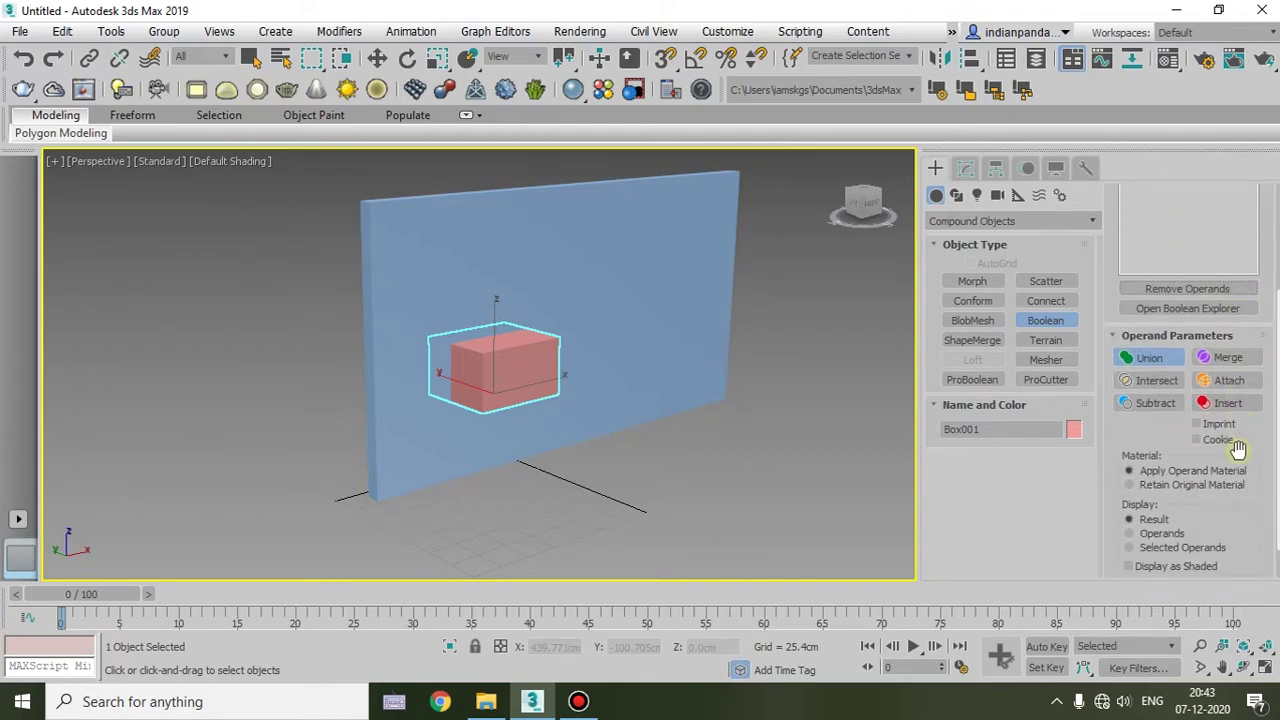
pyautogui.scroll(-1, 1240, 455)
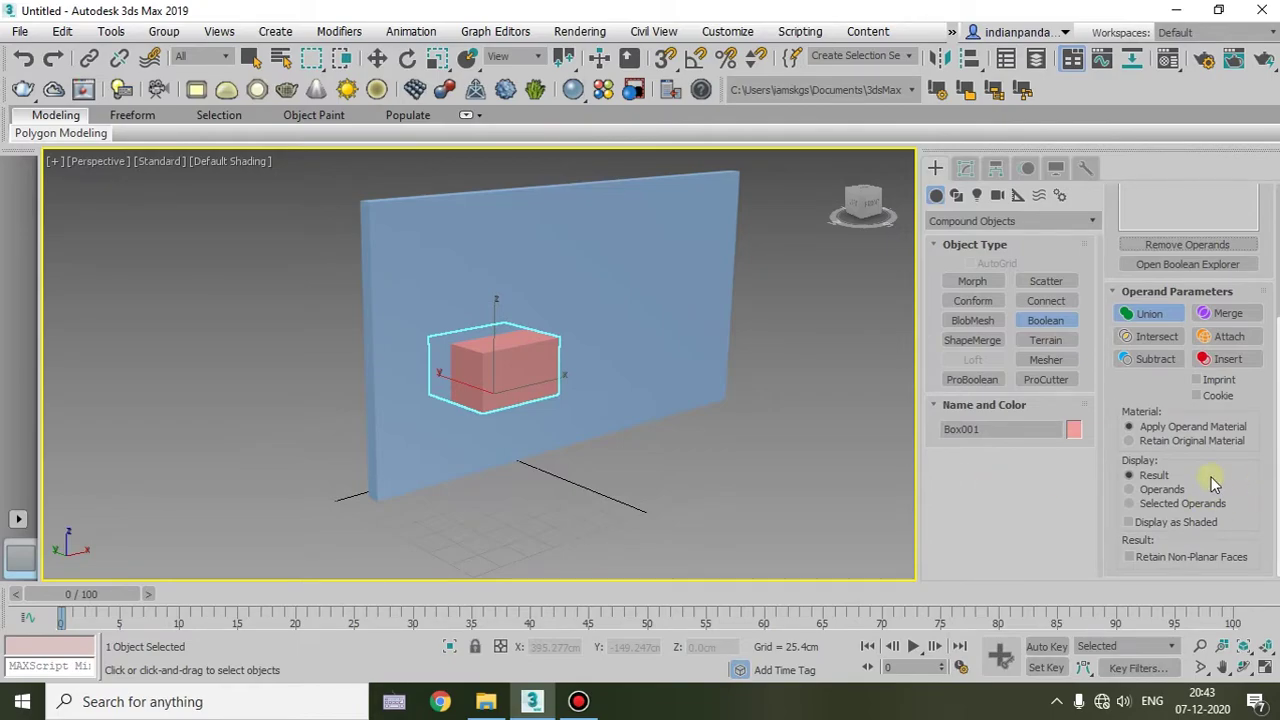
pyautogui.scroll(1, 1240, 481)
pyautogui.scroll(2, 1240, 481)
pyautogui.scroll(4, 1240, 481)
pyautogui.scroll(1, 1240, 481)
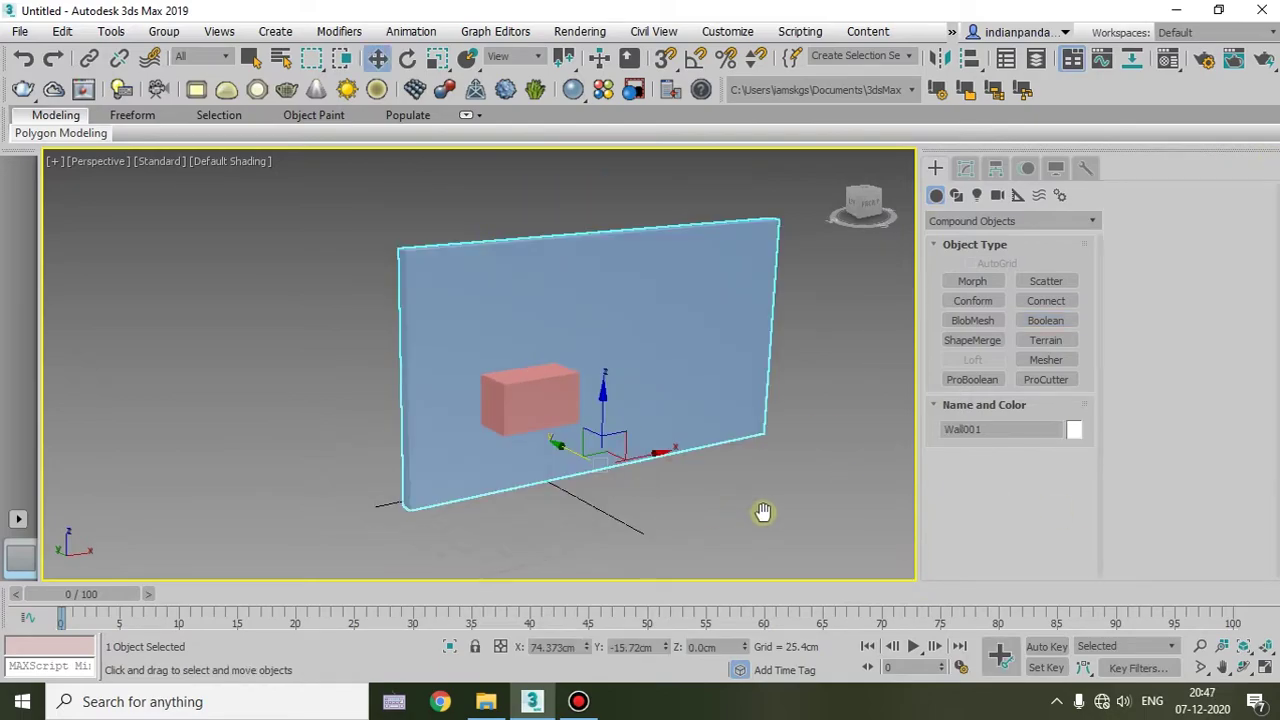
pyautogui.moveTo(762, 512); pyautogui.dragTo(746, 505, button='middle')
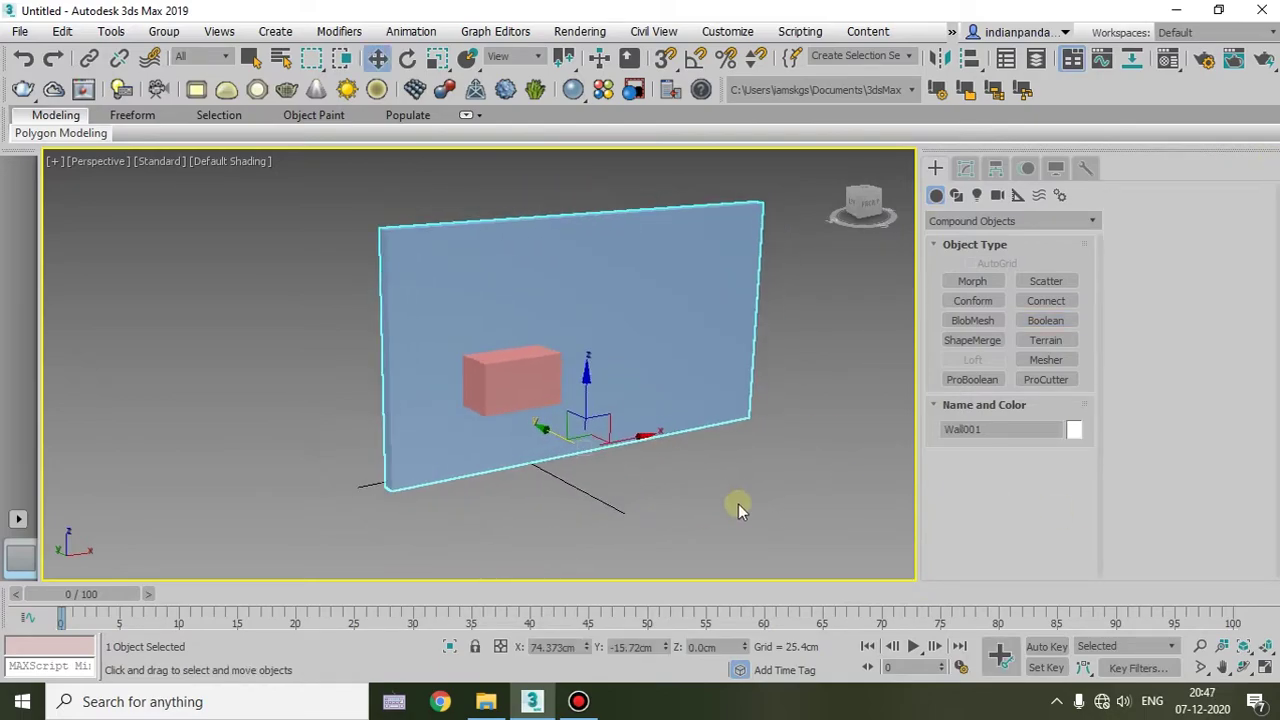
# Make Wall001 a Boolean compound object
pyautogui.click(637, 460)
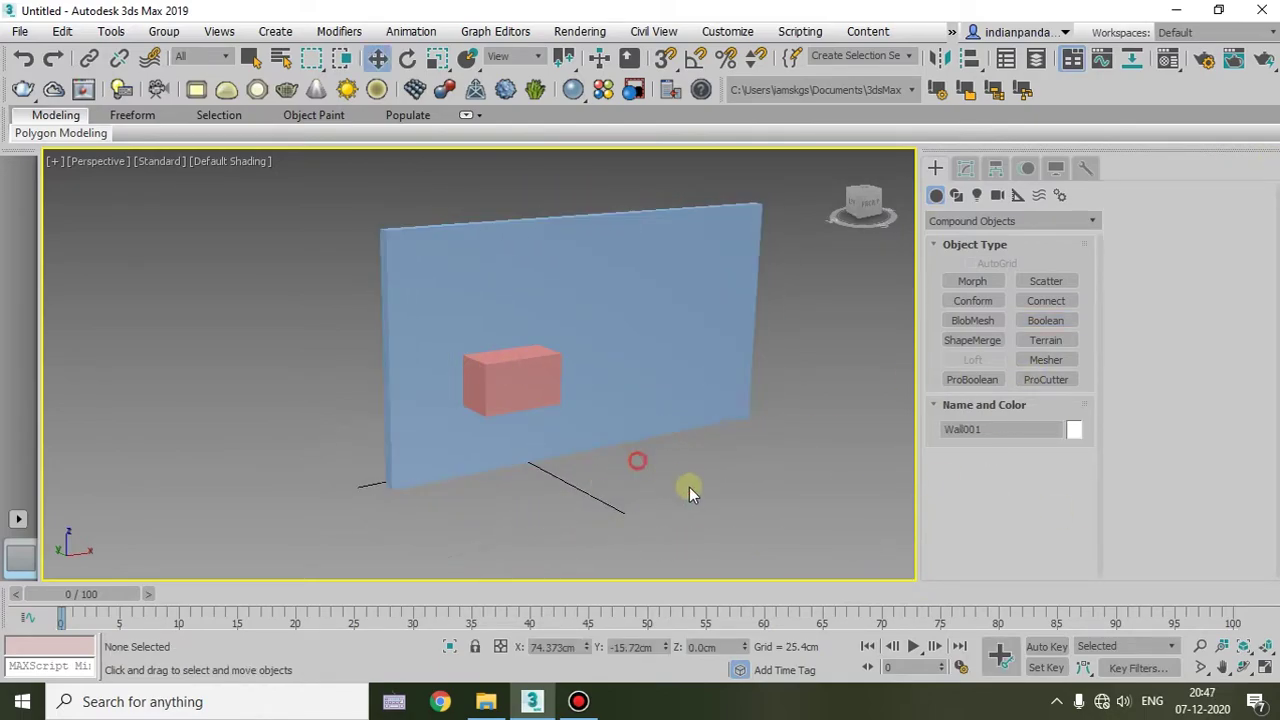
pyautogui.click(757, 275)
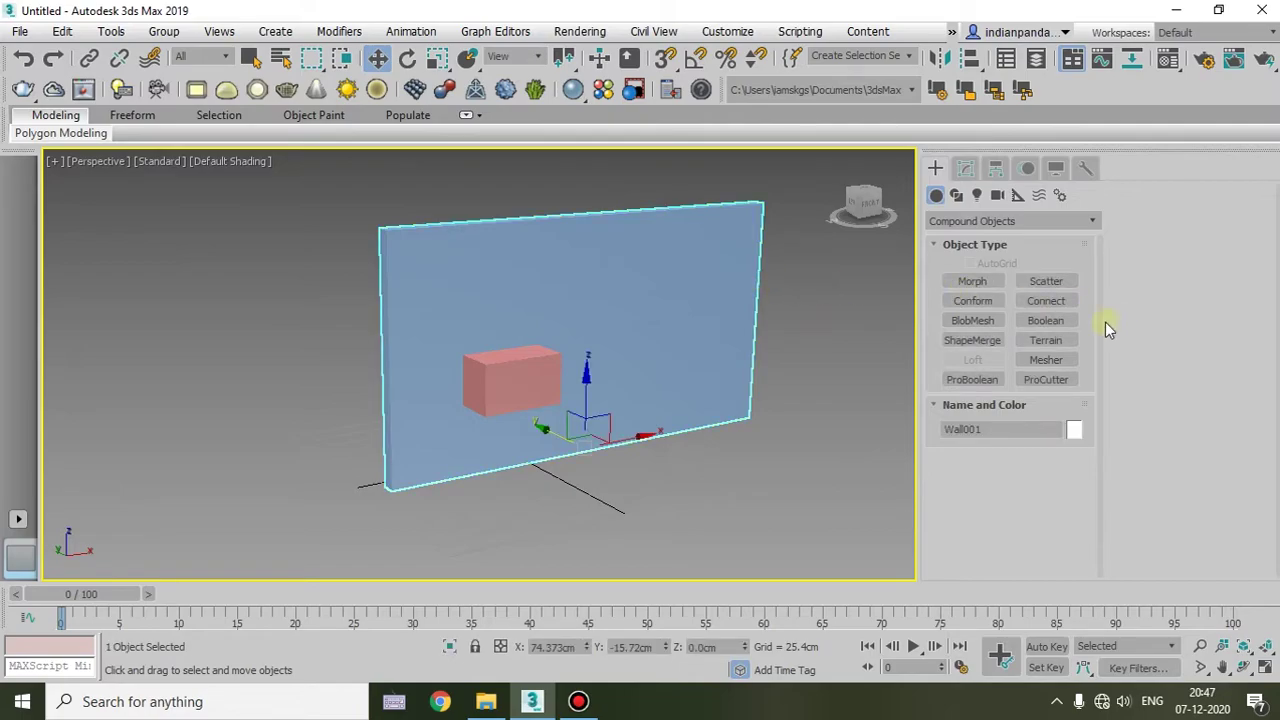
pyautogui.click(1046, 322)
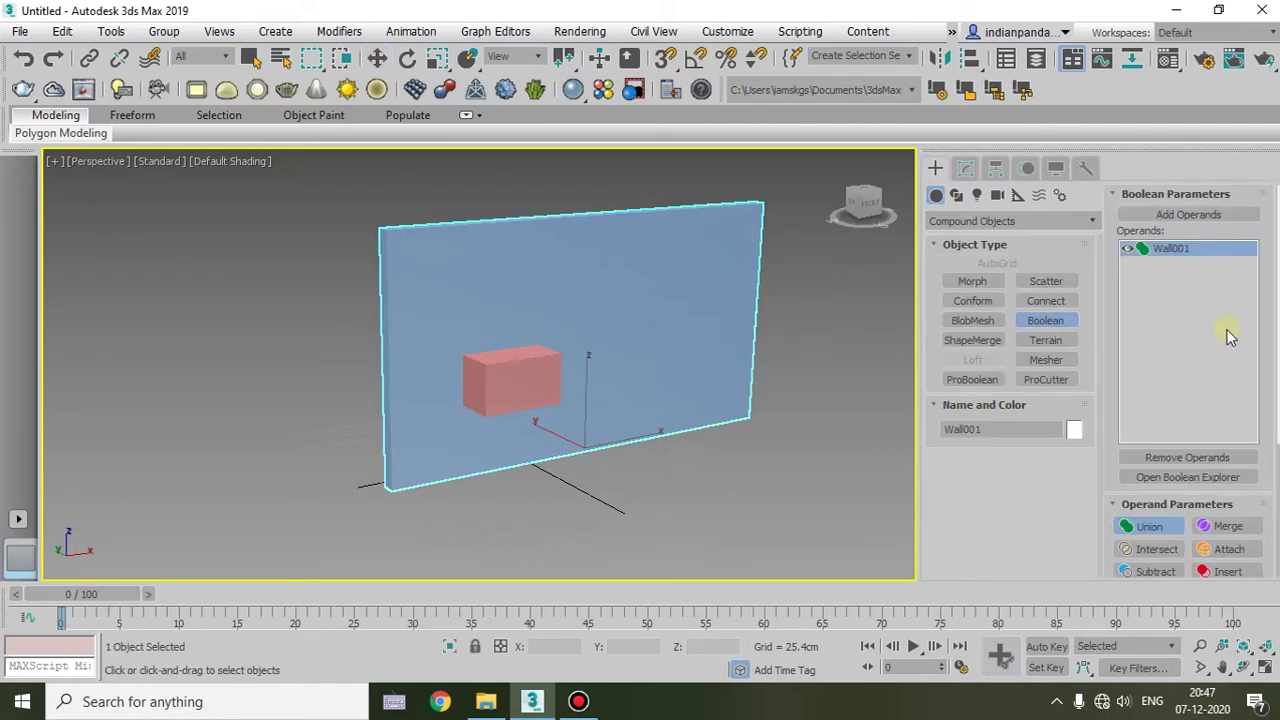
pyautogui.scroll(-4, 1236, 497)
pyautogui.scroll(-1, 1236, 497)
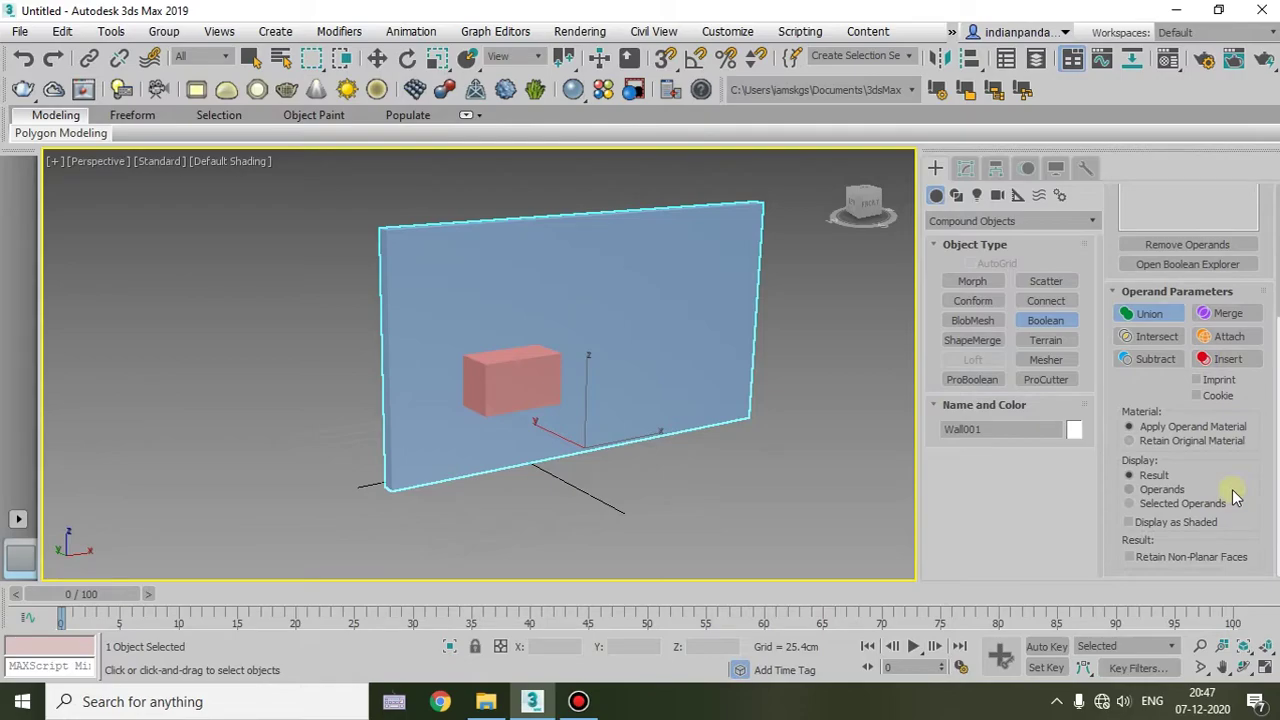
pyautogui.scroll(5, 1236, 497)
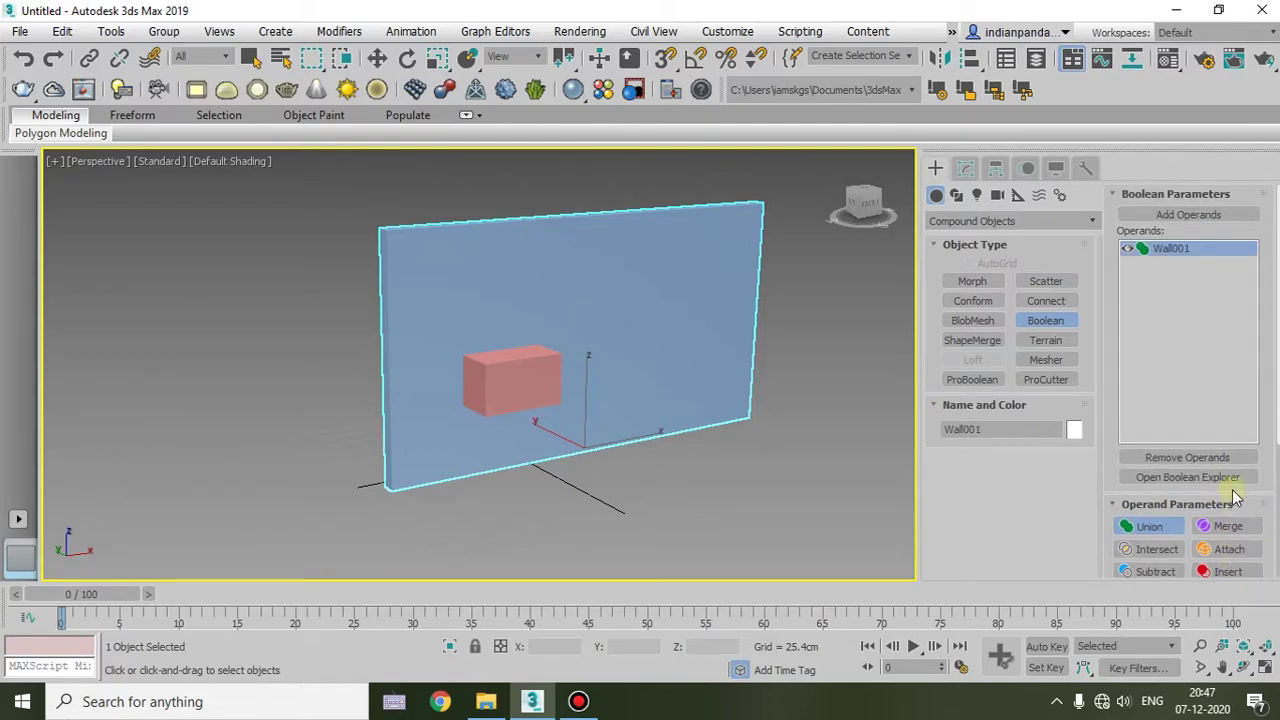
pyautogui.scroll(-4, 1236, 497)
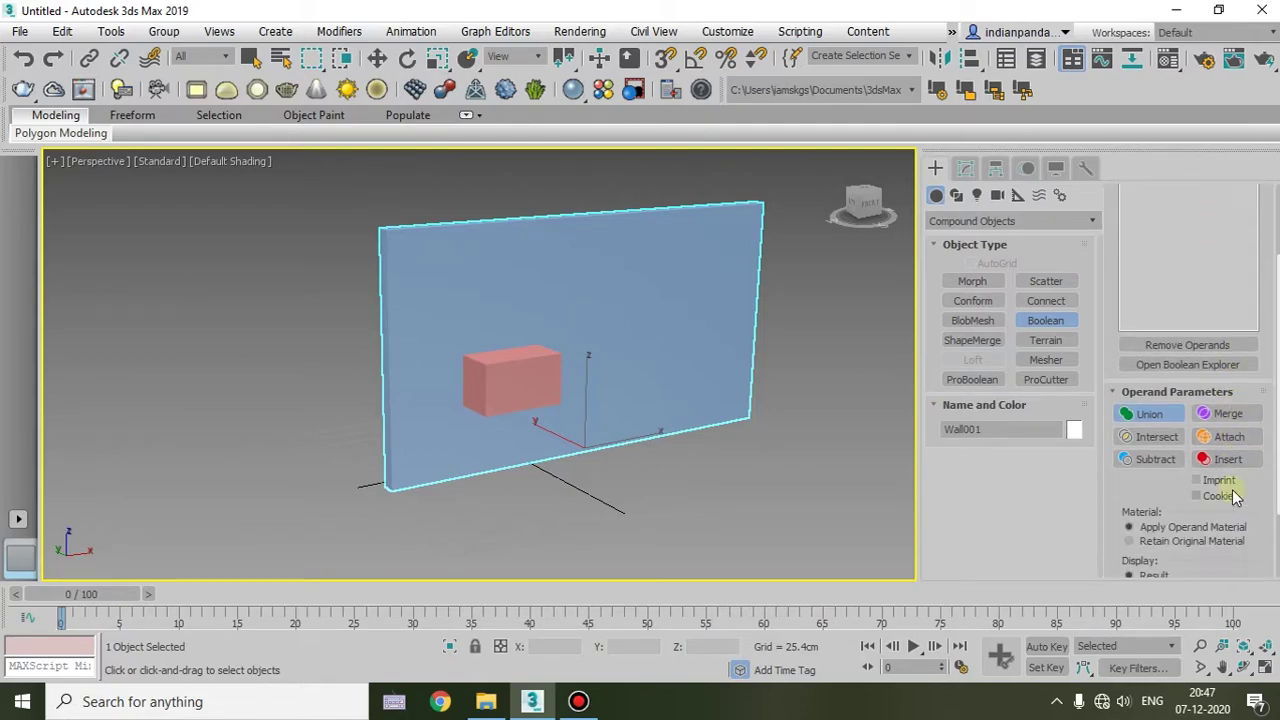
pyautogui.scroll(-1, 1236, 497)
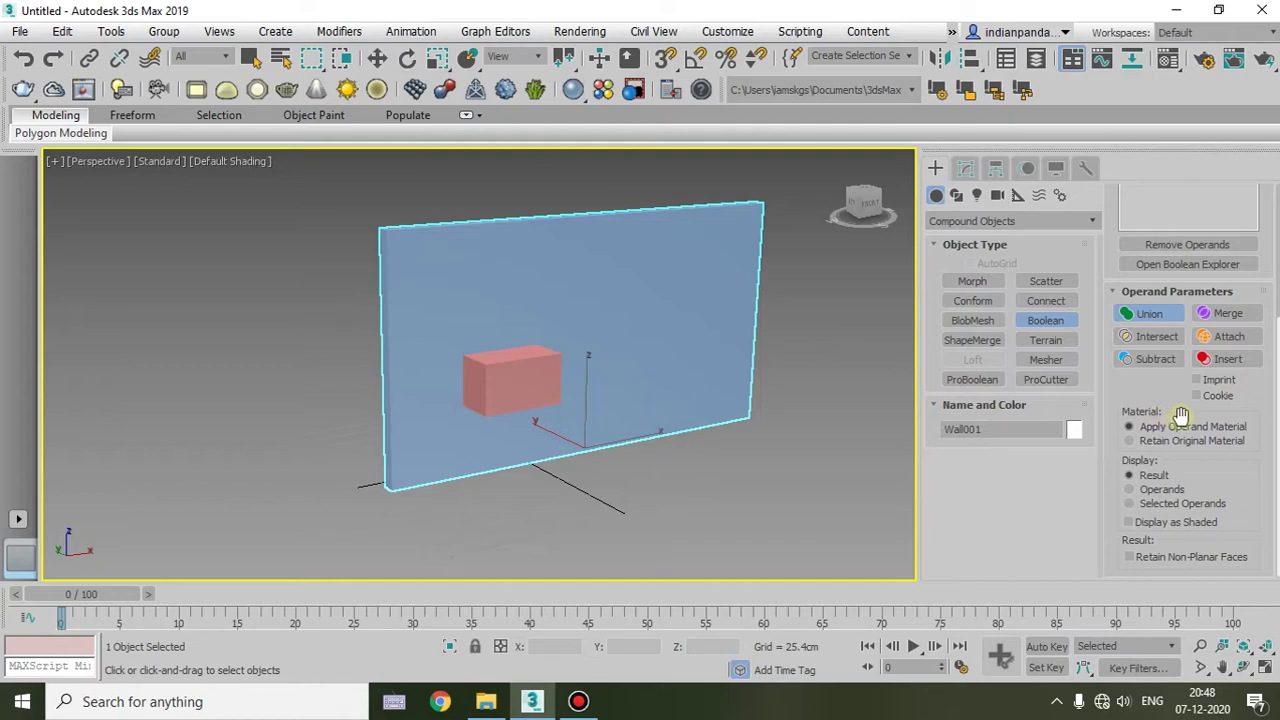
pyautogui.scroll(5, 1150, 500)
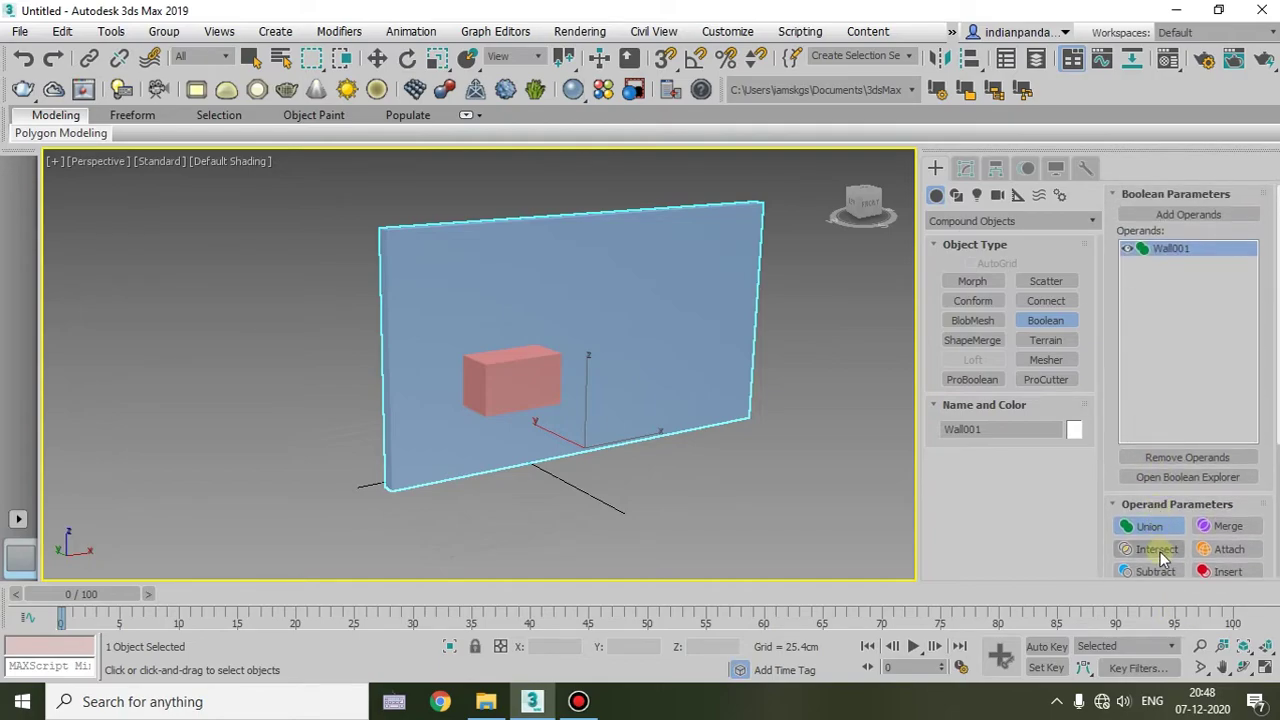
pyautogui.scroll(-3, 1160, 490)
pyautogui.scroll(3, 1165, 452)
pyautogui.scroll(-3, 1170, 430)
# Set the wall's Boolean operation to Subtract, after briefly trying Attach, and start Add Operands
pyautogui.click(1152, 443)
pyautogui.click(1228, 420)
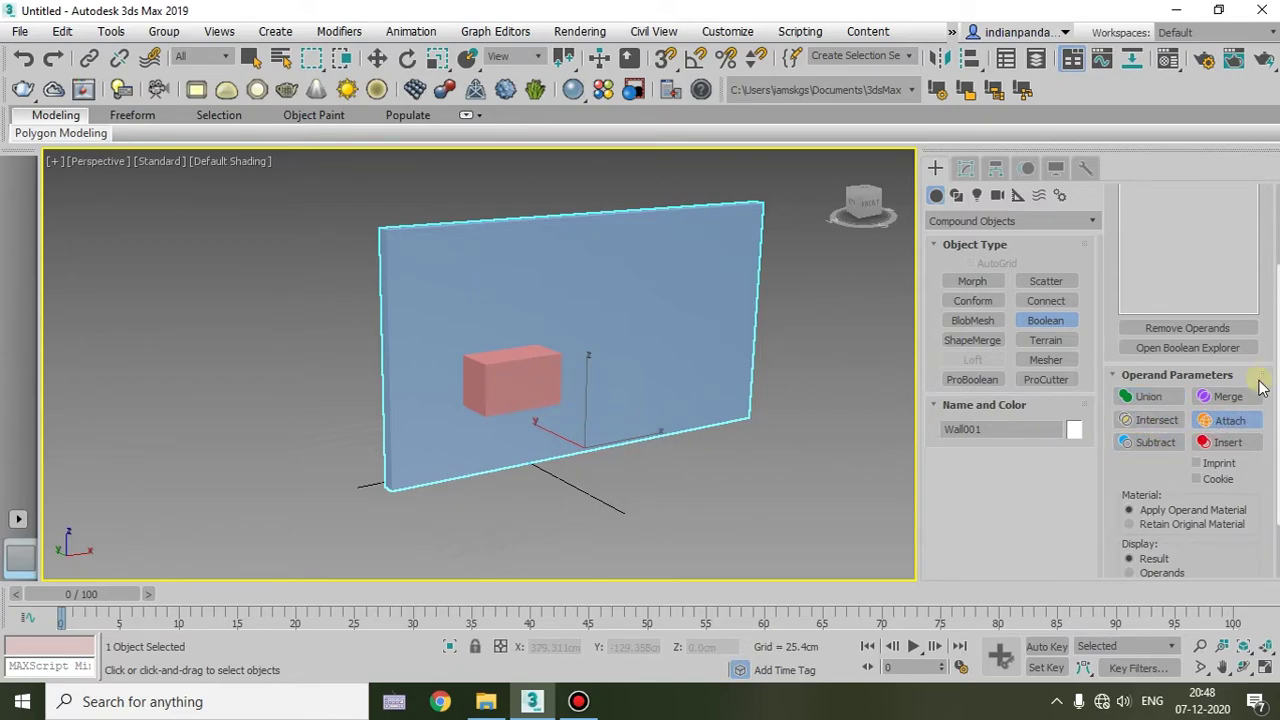
pyautogui.click(1155, 441)
pyautogui.scroll(3, 1160, 440)
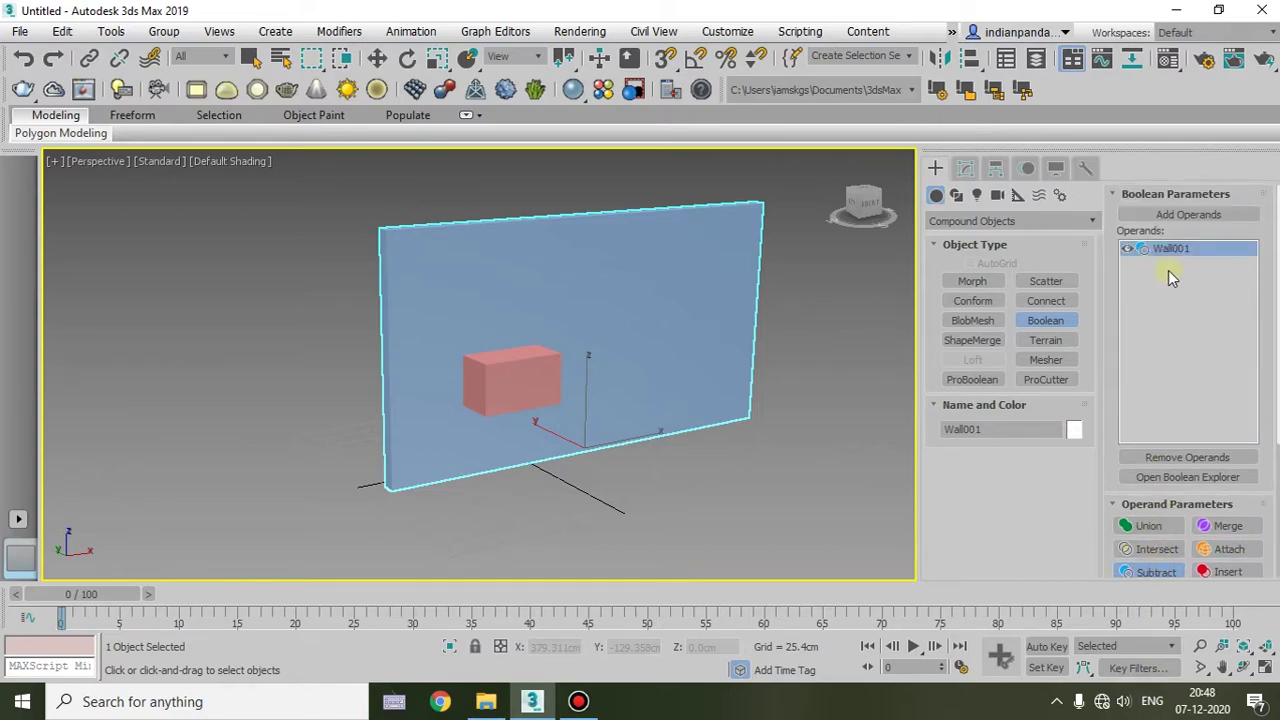
pyautogui.click(1172, 215)
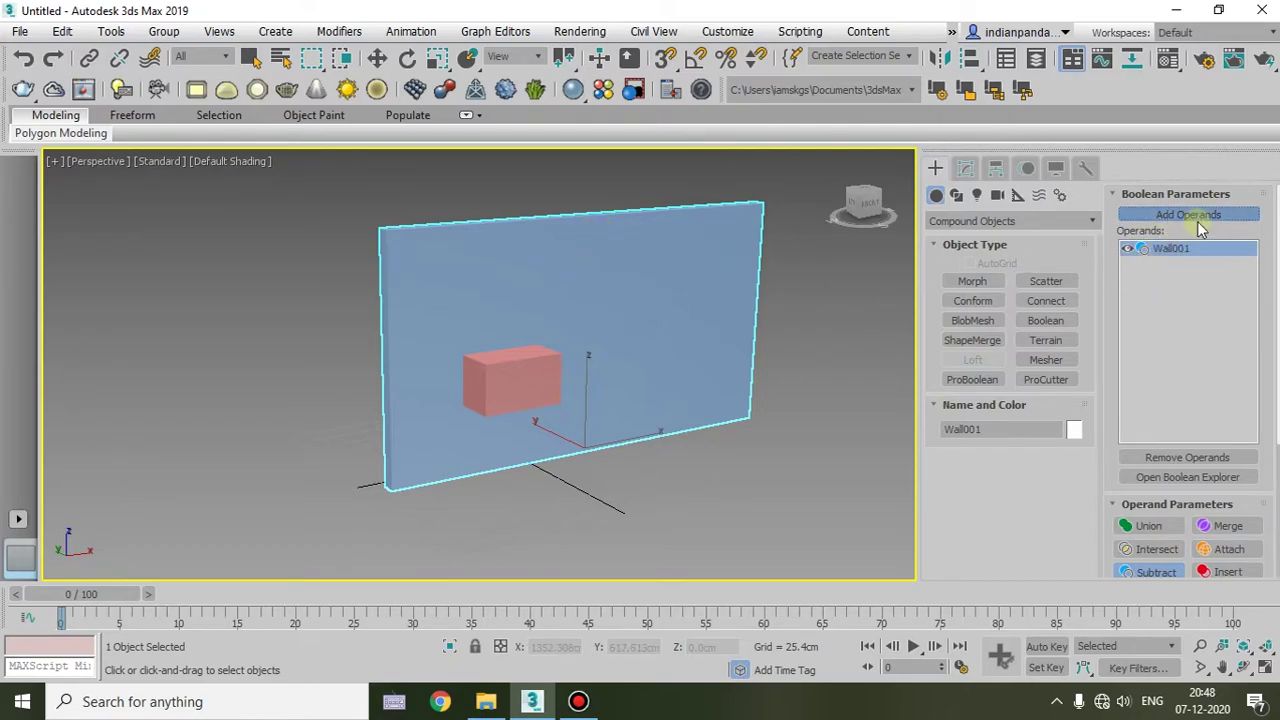
pyautogui.moveTo(1265, 462); pyautogui.dragTo(1263, 286)
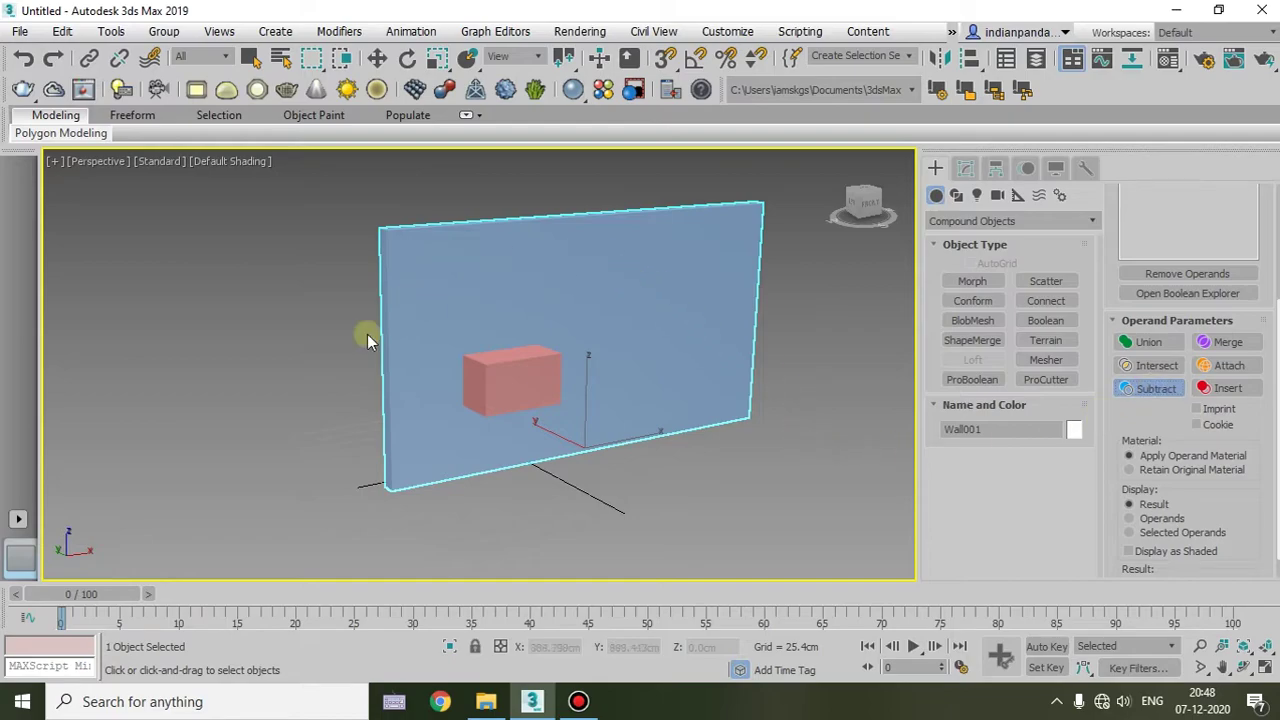
# Pick the red box as a Subtract operand to cut a rectangular opening through Wall001
pyautogui.click(489, 384)
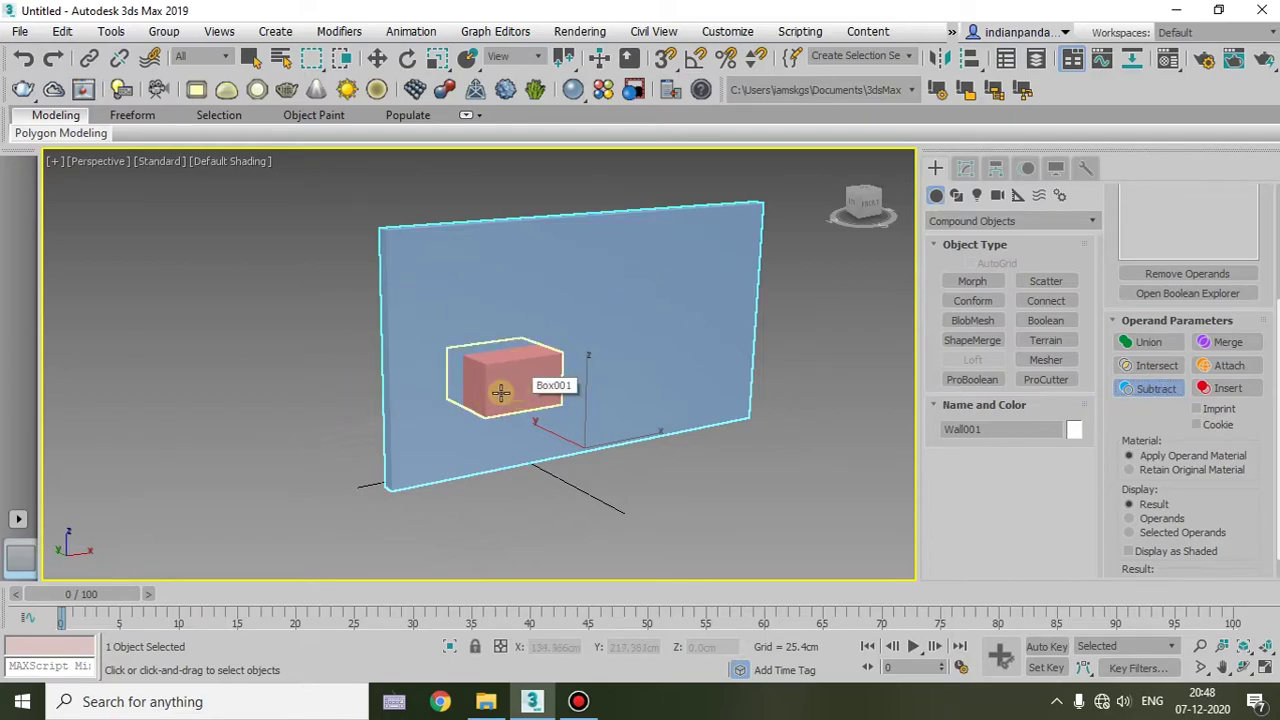
pyautogui.click(518, 377)
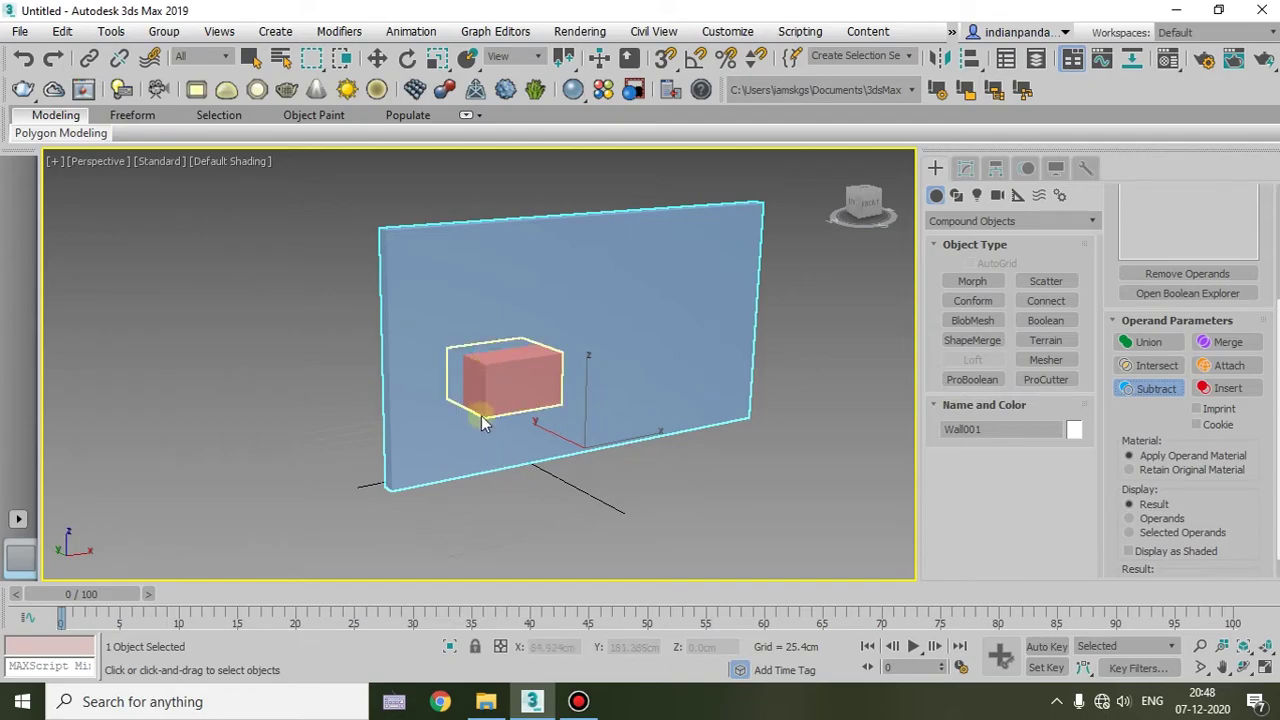
pyautogui.scroll(2, 477, 397)
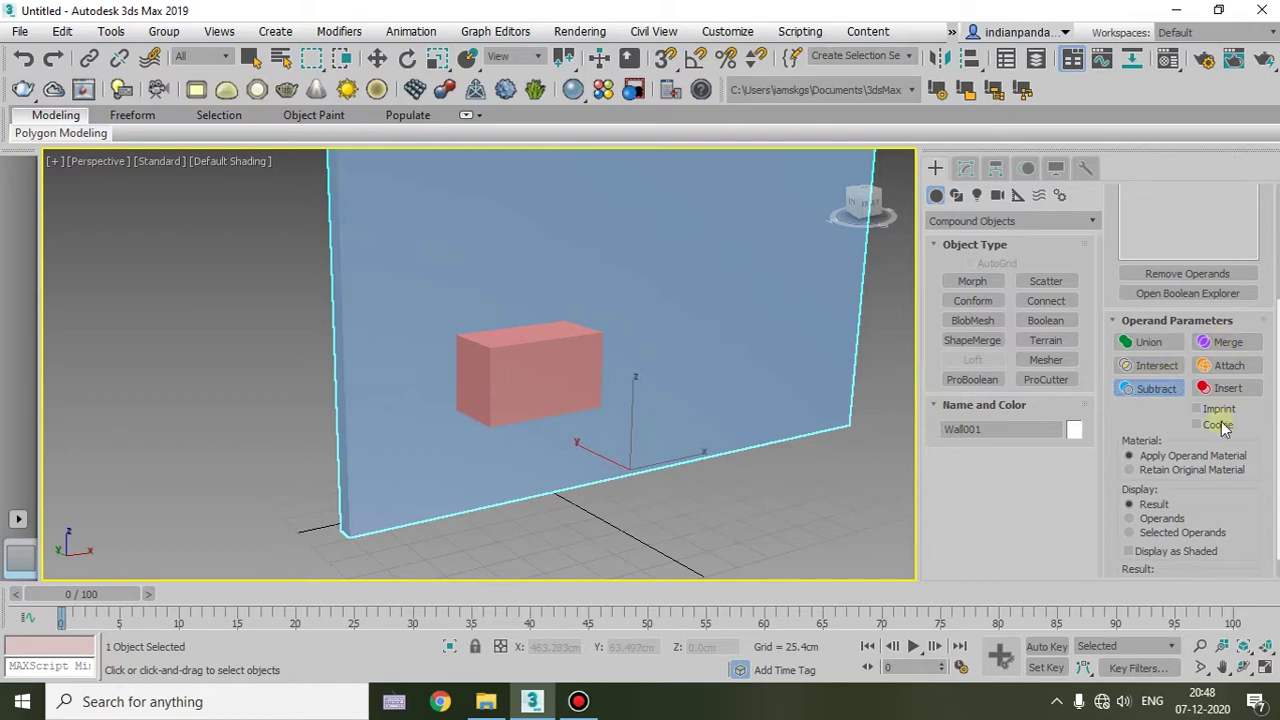
pyautogui.scroll(2, 1209, 325)
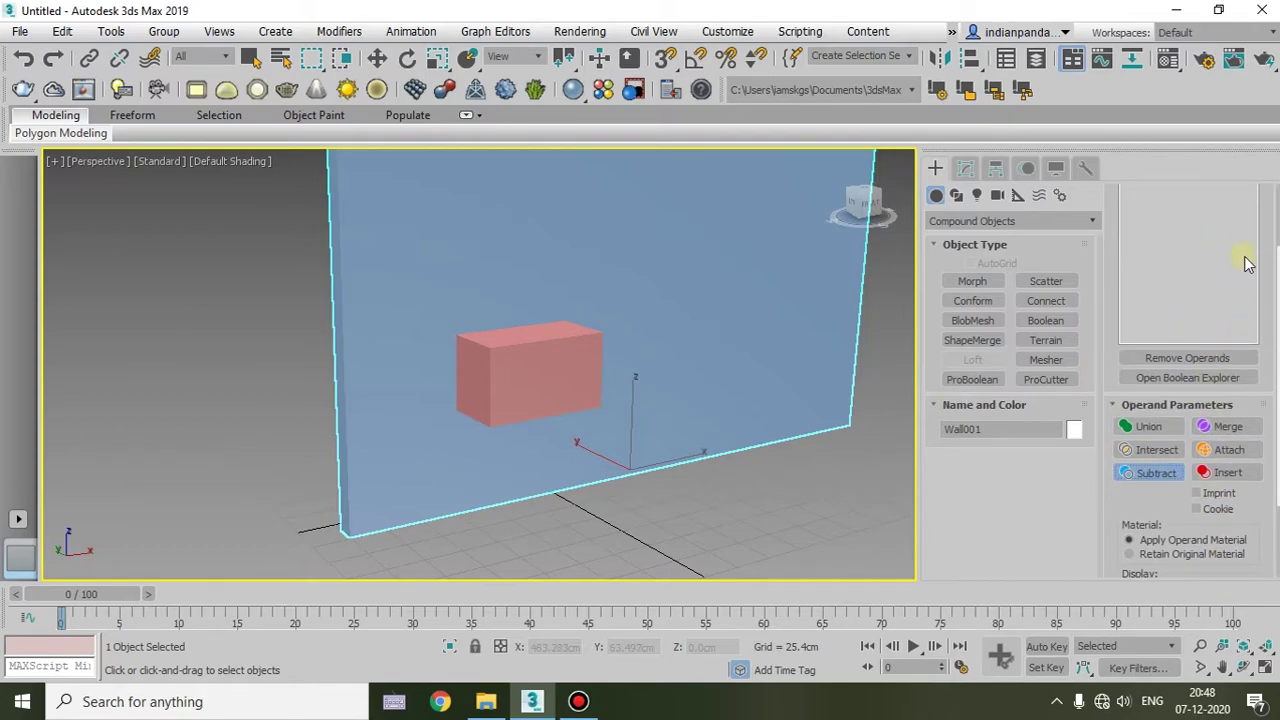
pyautogui.scroll(2, 1250, 360)
pyautogui.scroll(1, 1245, 235)
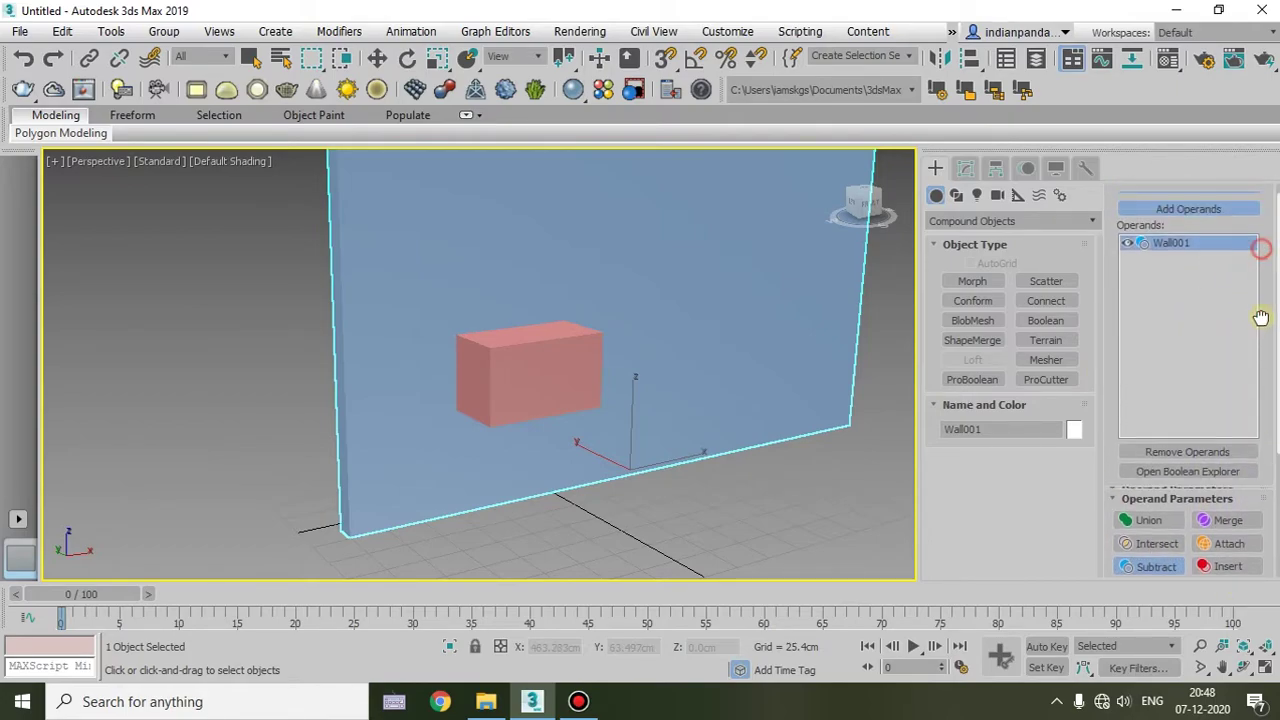
pyautogui.click(1209, 224)
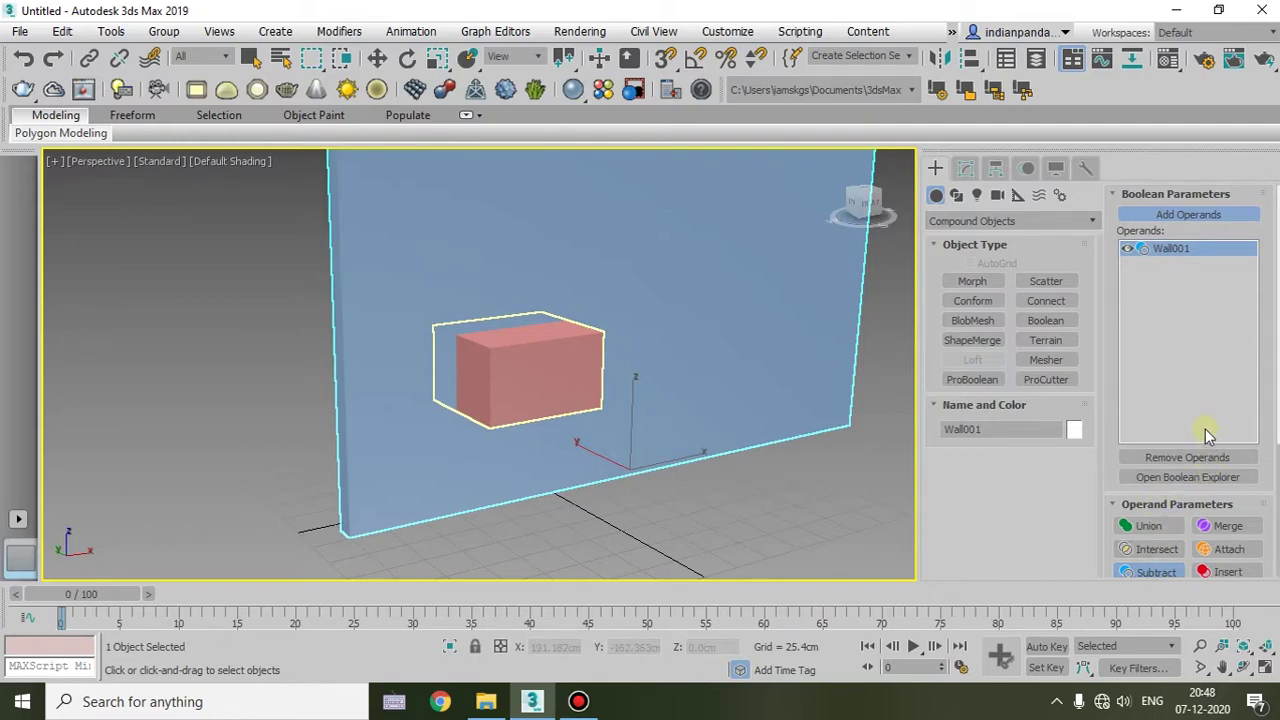
pyautogui.scroll(-5, 1240, 450)
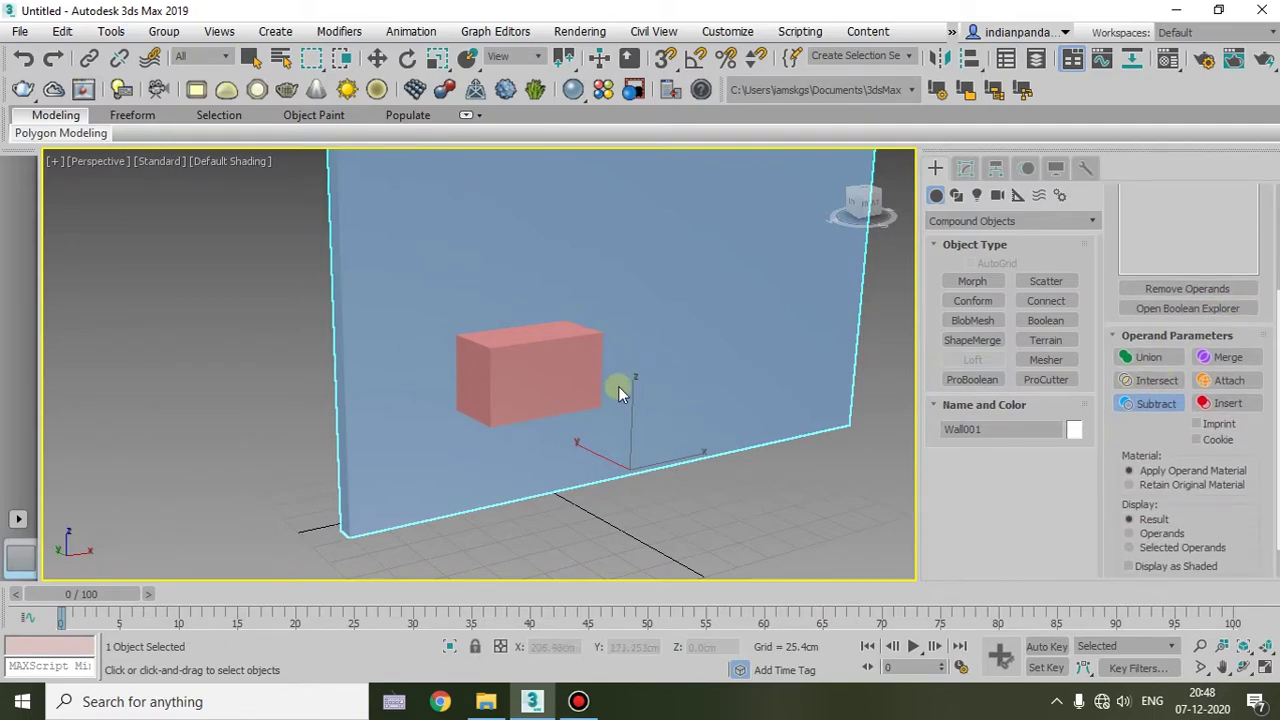
pyautogui.click(512, 386)
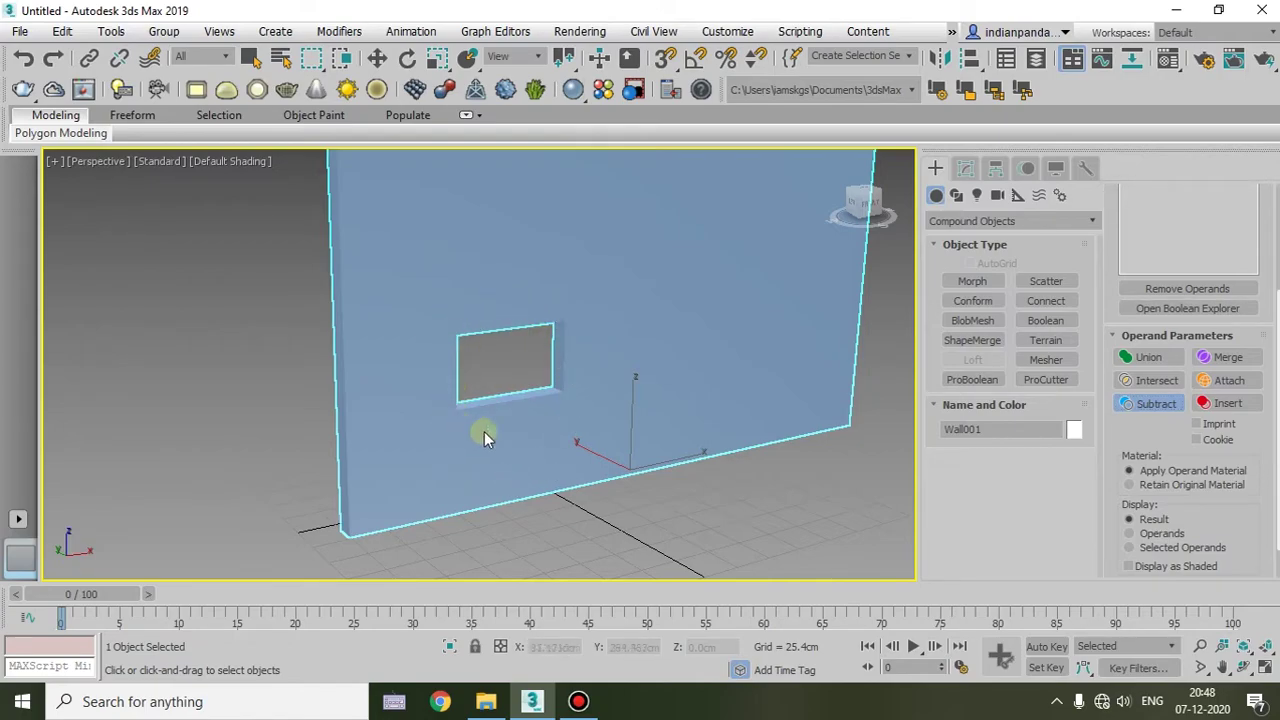
# Undo the subtraction, try Intersect with the red box, then undo that too
pyautogui.hotkey('ctrl', 'z')
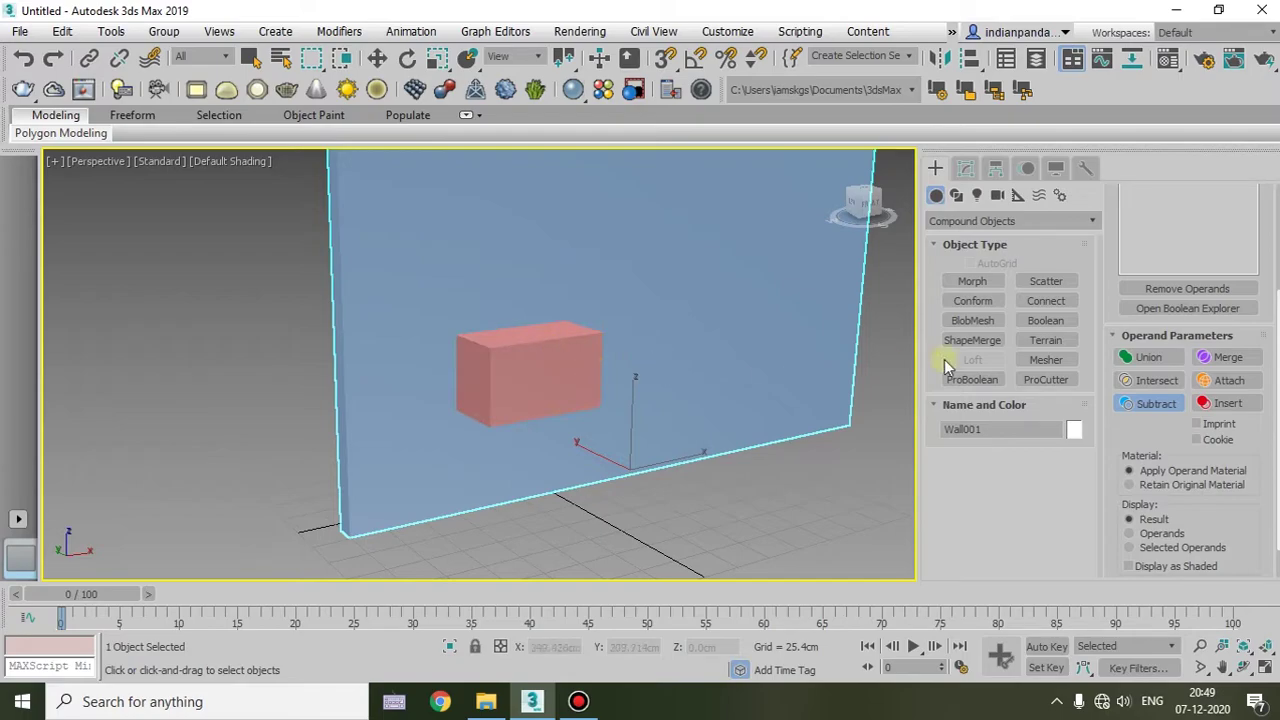
pyautogui.click(1157, 380)
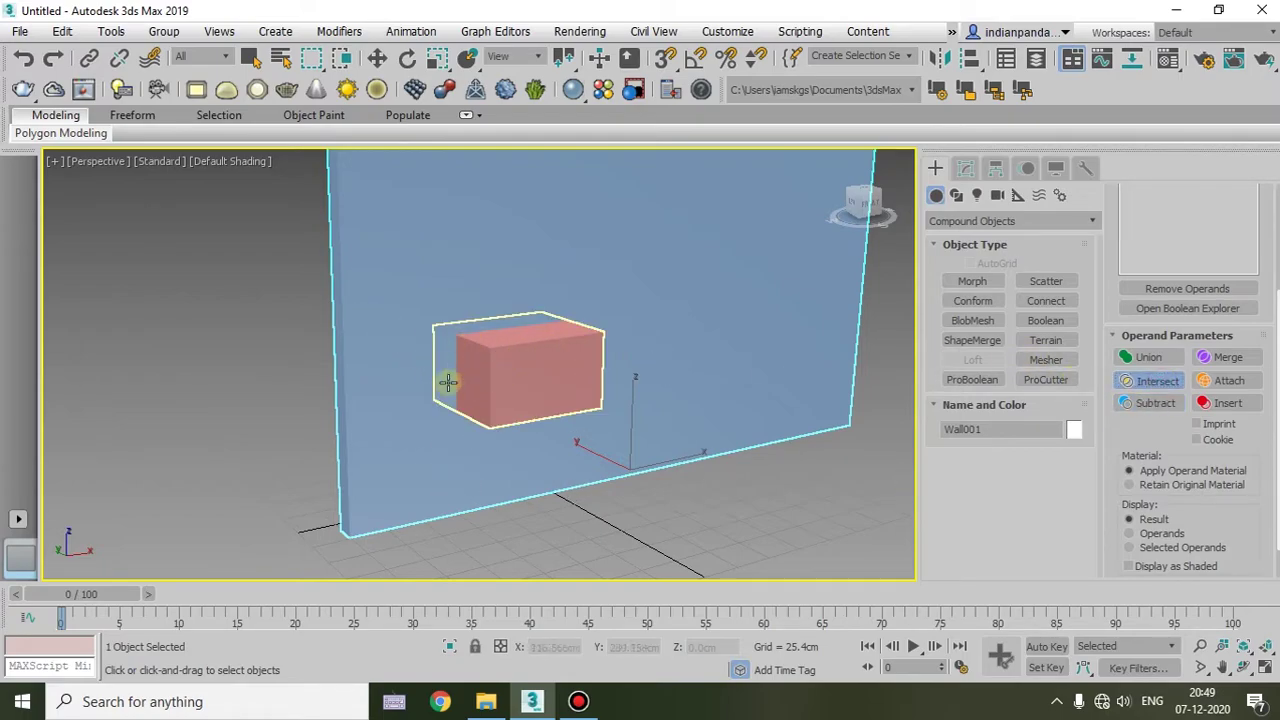
pyautogui.click(506, 384)
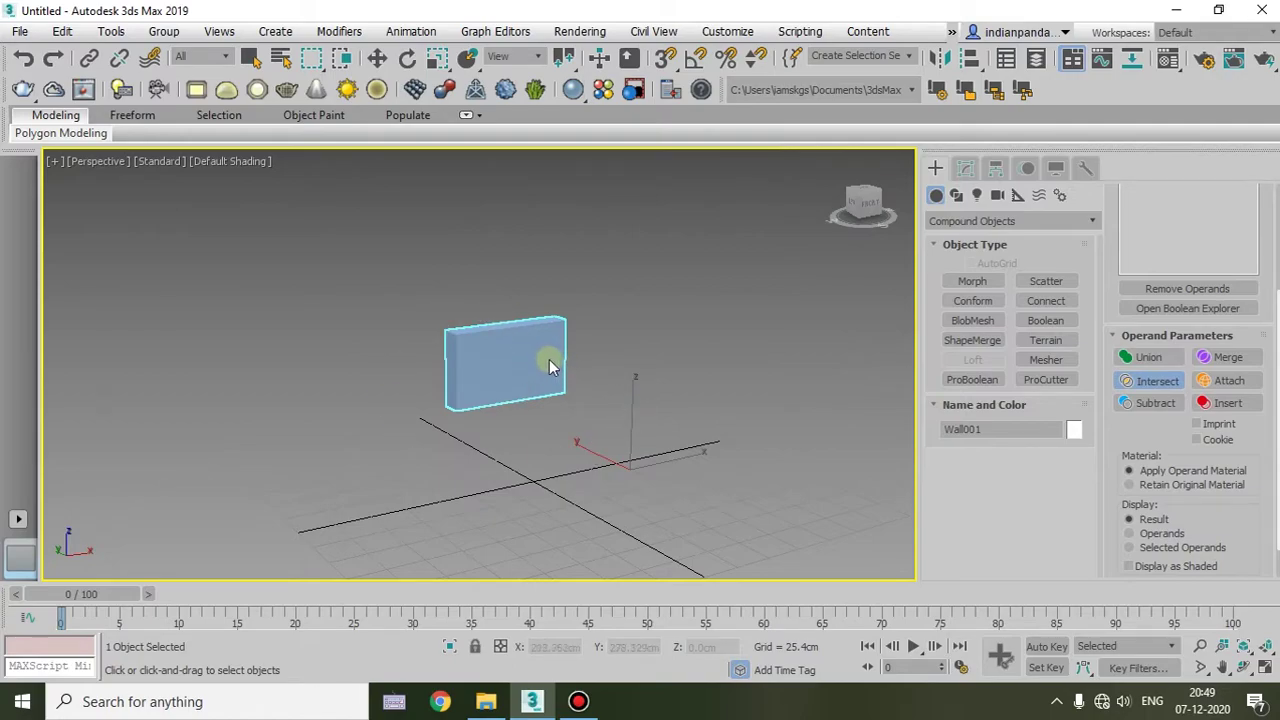
pyautogui.hotkey('ctrl', 'z')
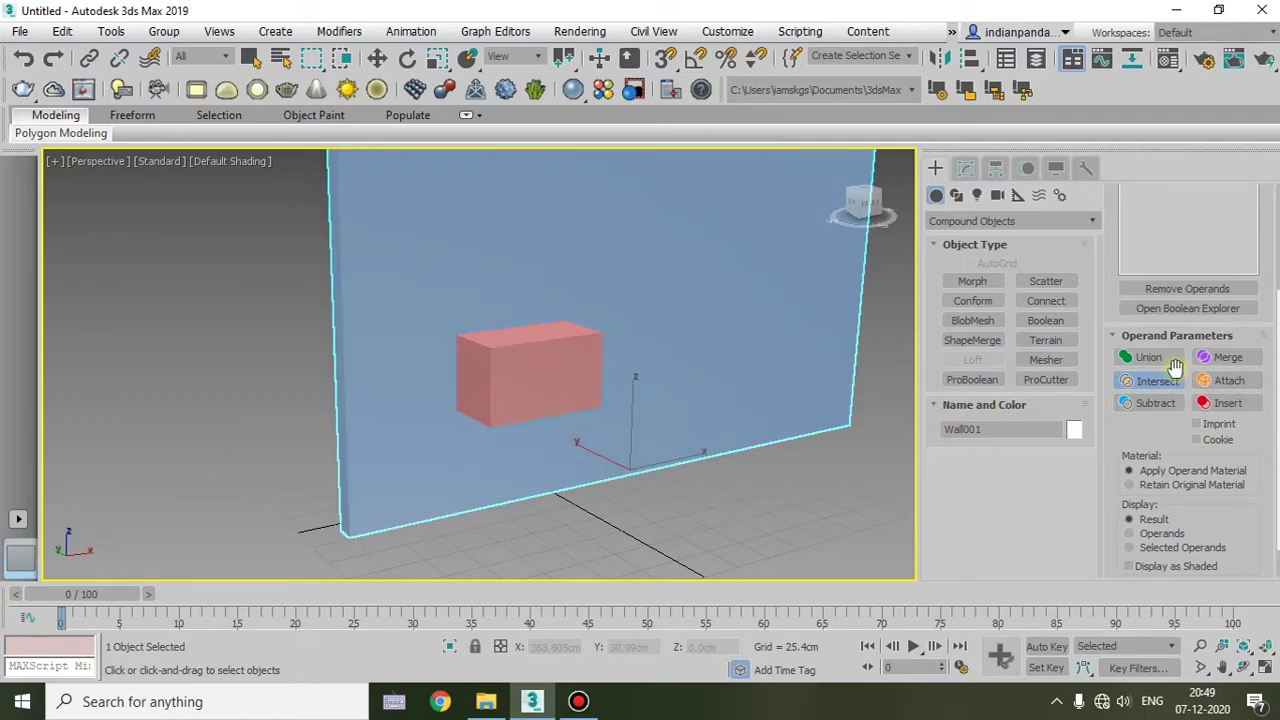
# Choose Attach as the Boolean operation
pyautogui.click(526, 386)
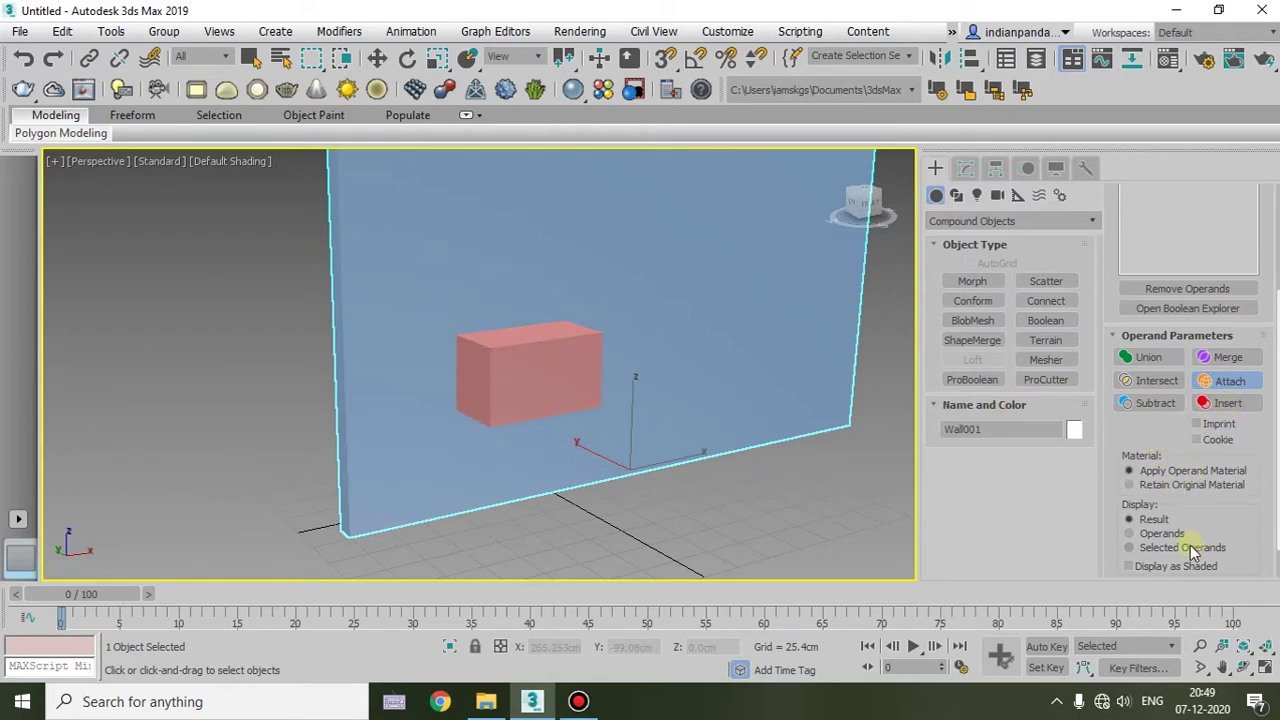
pyautogui.scroll(3, 1189, 436)
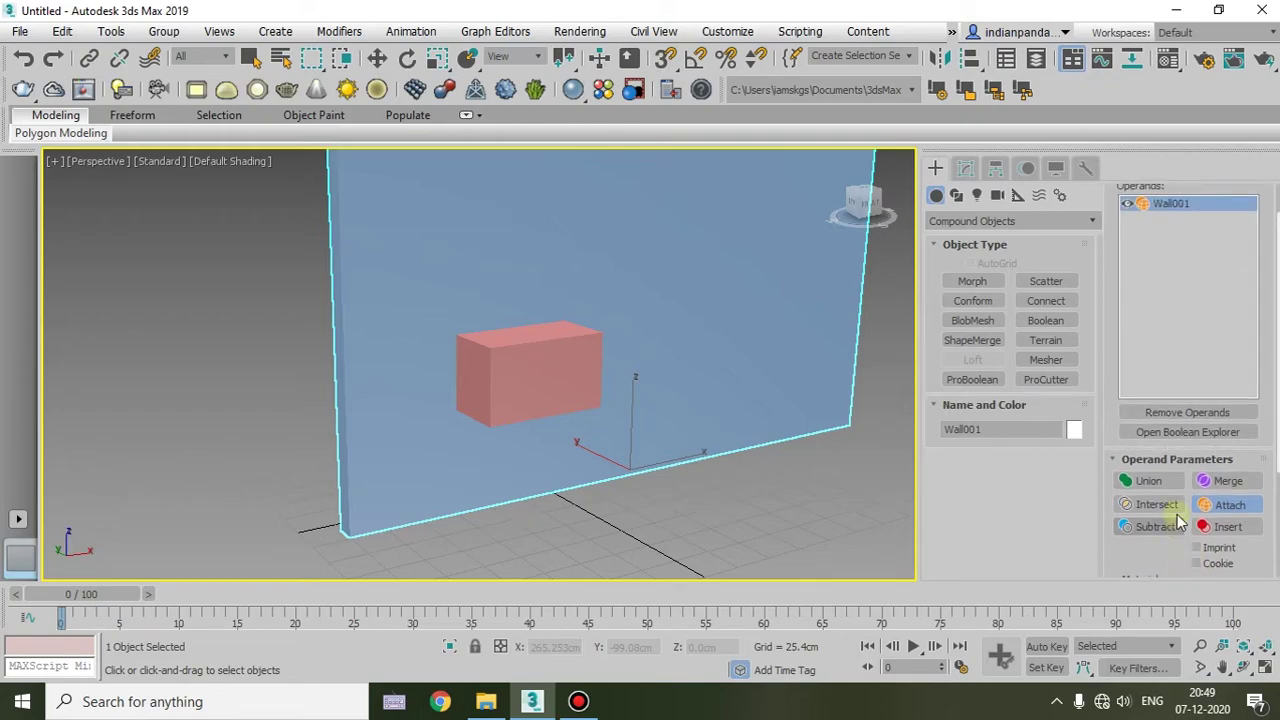
pyautogui.scroll(-3, 1180, 520)
pyautogui.scroll(-5, 694, 394)
pyautogui.scroll(-2, 694, 394)
# Lower the red box to floor level through the wall's base, then select Wall001
pyautogui.press('w')
pyautogui.click(650, 386)
pyautogui.scroll(5, 630, 386)
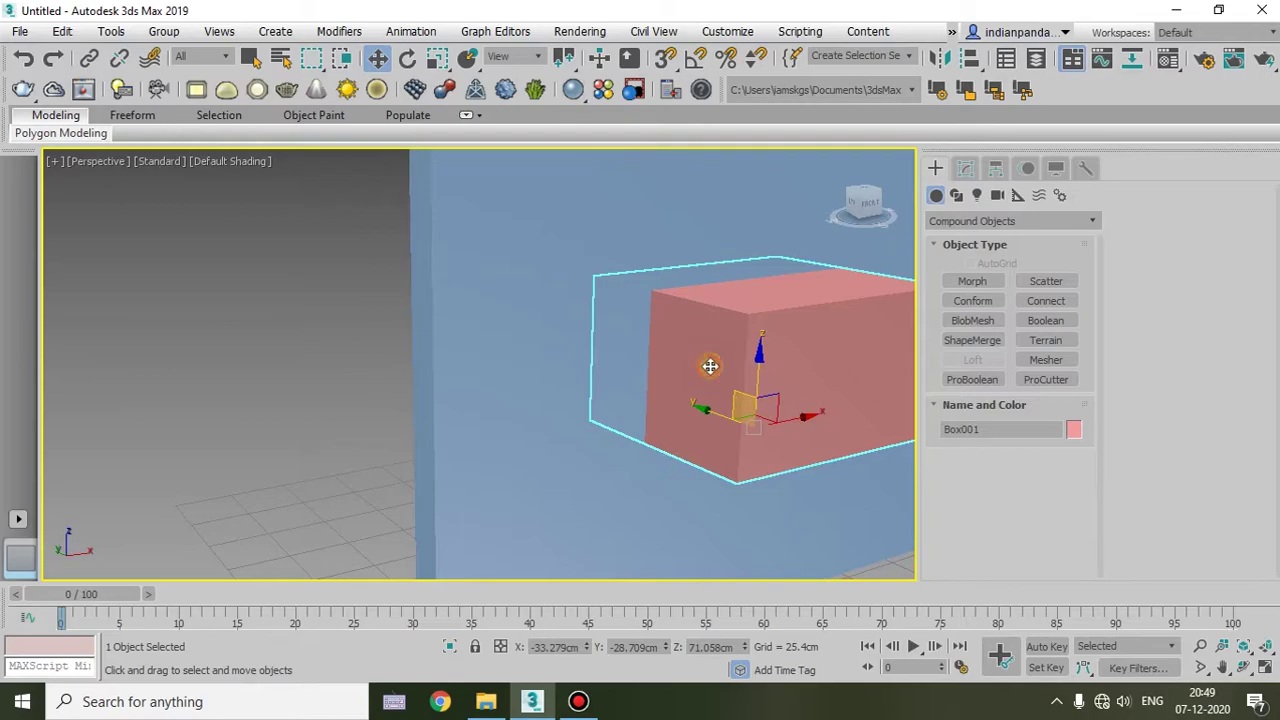
pyautogui.scroll(-5, 710, 366)
pyautogui.moveTo(772, 385)
pyautogui.mouseDown()
pyautogui.moveTo(772, 340)
pyautogui.moveTo(831, 420)
pyautogui.mouseUp()
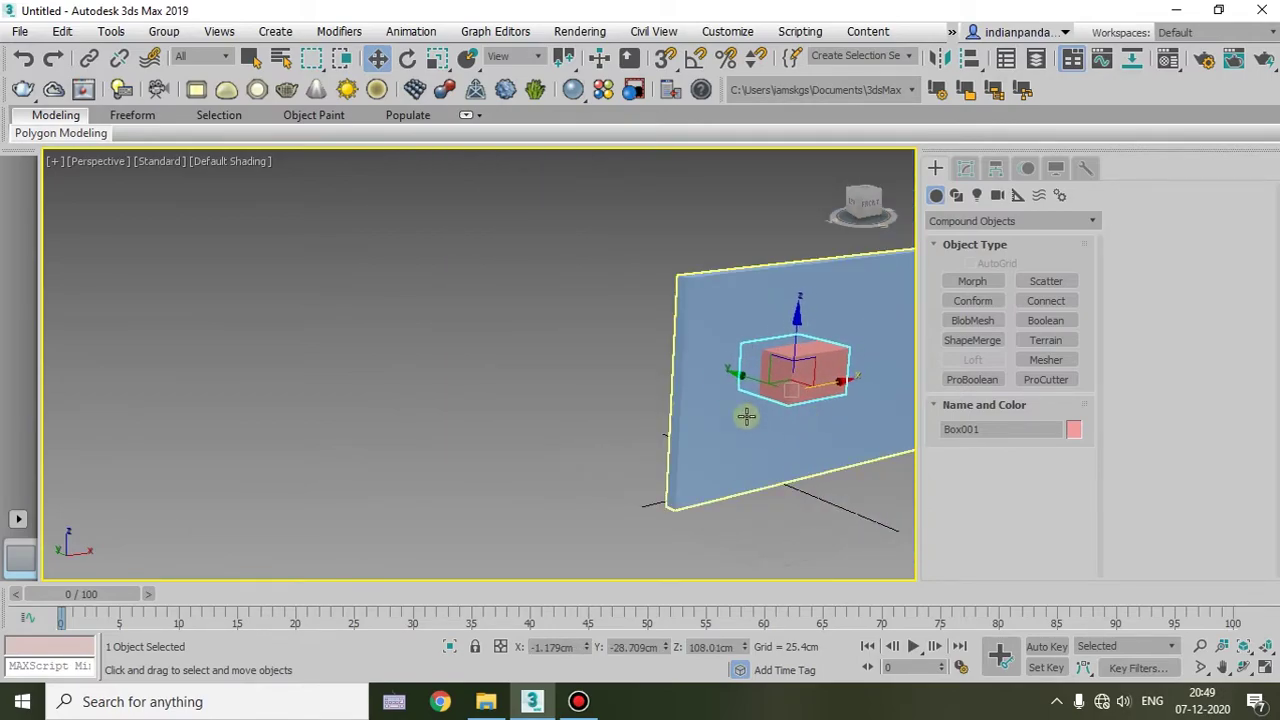
pyautogui.moveTo(794, 334); pyautogui.dragTo(790, 470)
pyautogui.moveTo(790, 470)
pyautogui.keyDown('alt'); pyautogui.mouseDown(button='middle')
pyautogui.moveTo(870, 530)
pyautogui.moveTo(823, 551)
pyautogui.moveTo(734, 426)
pyautogui.mouseUp(button='middle'); pyautogui.keyUp('alt')
pyautogui.click(876, 537)
pyautogui.click(721, 391)
pyautogui.click(404, 366)
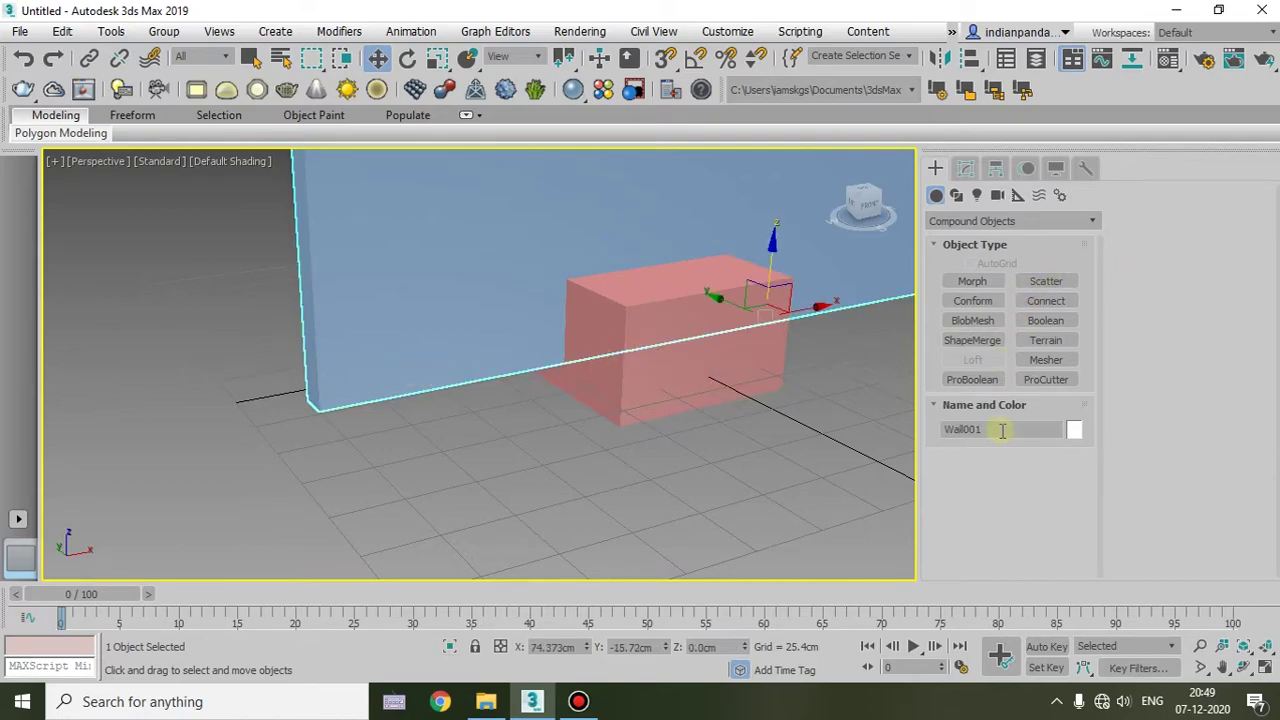
# Make the wall a Boolean compound object and subtract the box from it
pyautogui.click(1045, 320)
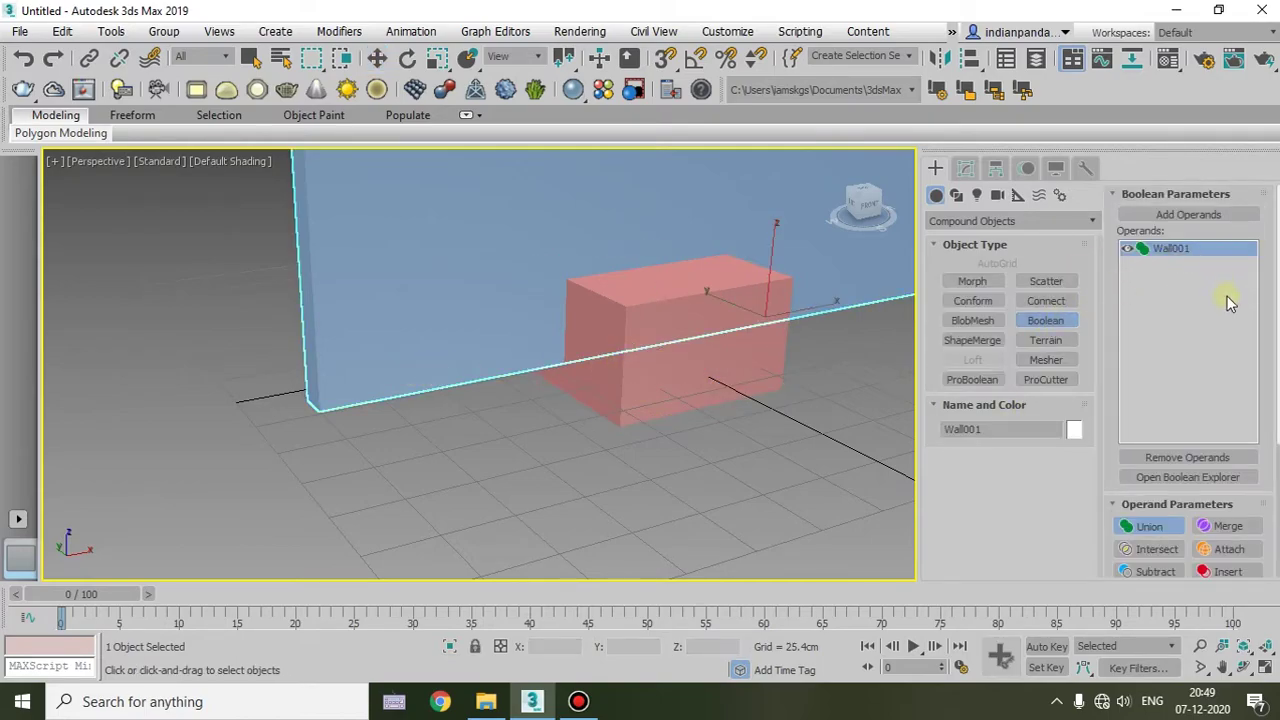
pyautogui.click(1195, 196)
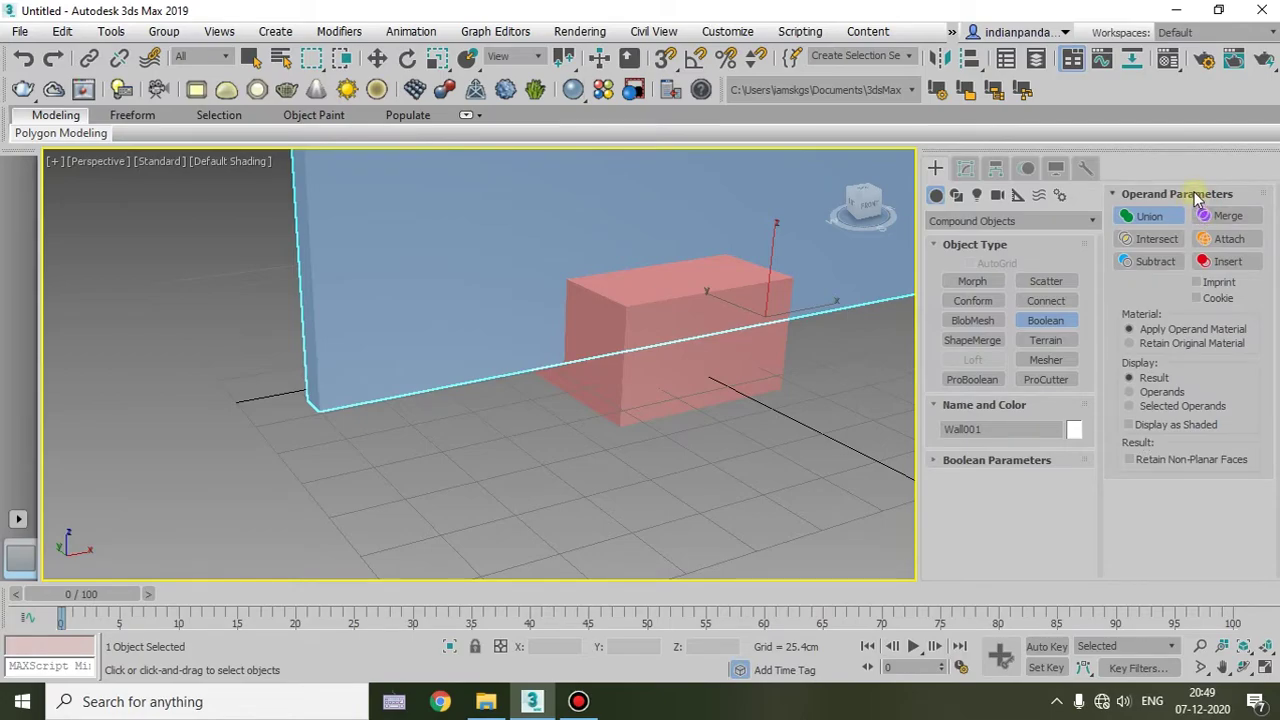
pyautogui.click(1008, 463)
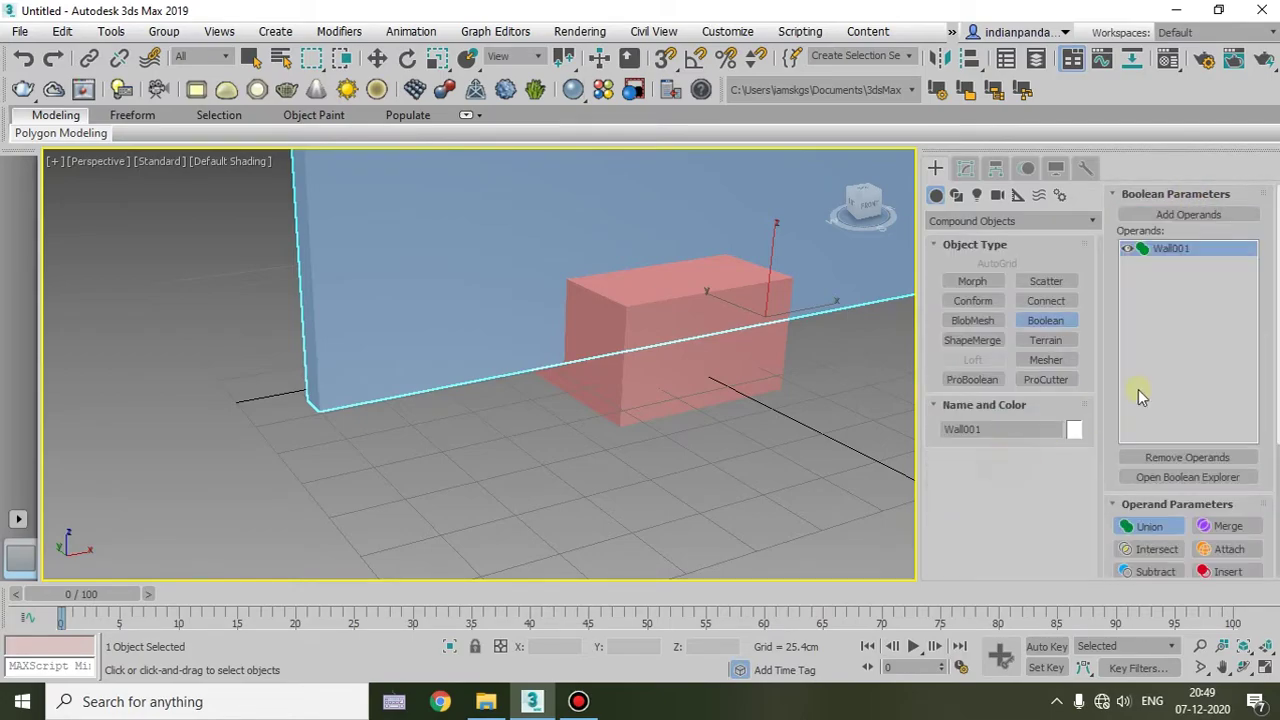
pyautogui.click(1187, 216)
pyautogui.click(1157, 571)
pyautogui.click(685, 317)
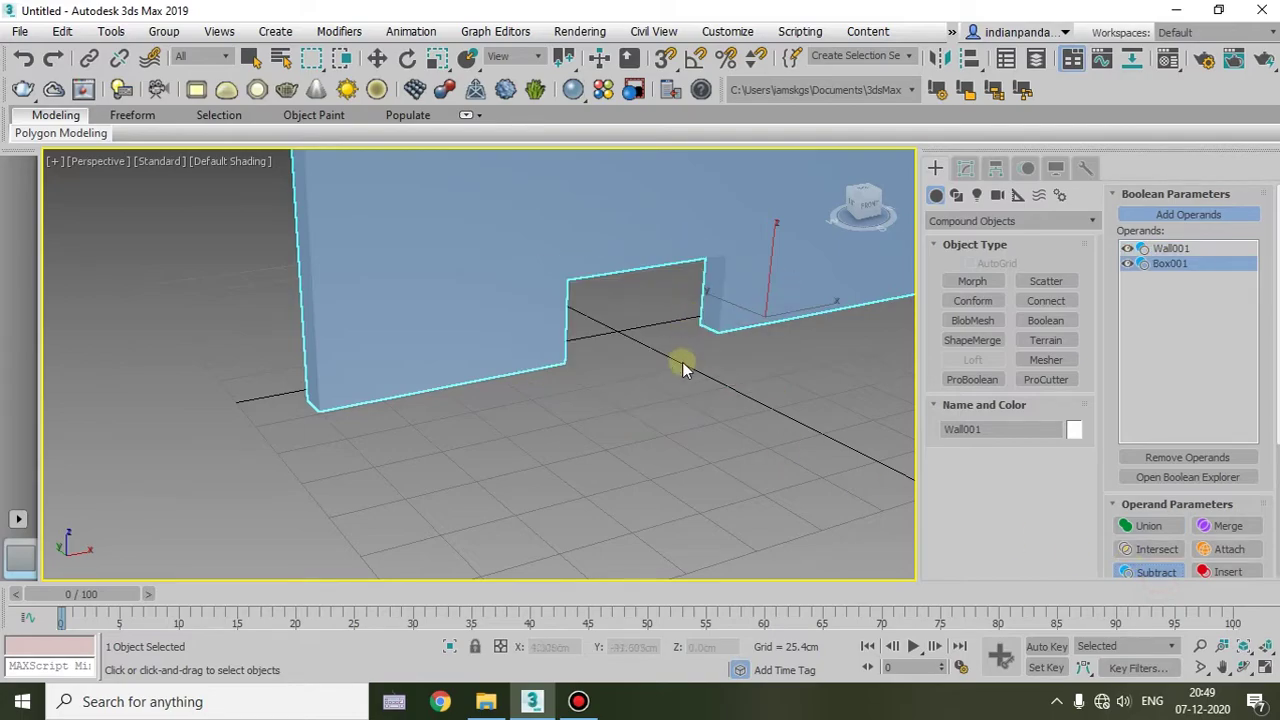
# Orbit to inspect the notch, then undo the Boolean and reselect the wall
pyautogui.moveTo(685, 368)
pyautogui.keyDown('alt'); pyautogui.mouseDown(button='middle')
pyautogui.moveTo(763, 370)
pyautogui.moveTo(620, 402)
pyautogui.moveTo(729, 400)
pyautogui.mouseUp(button='middle'); pyautogui.keyUp('alt')
pyautogui.scroll(-3, 761, 365)
pyautogui.moveTo(643, 403)
pyautogui.mouseDown(button='middle')
pyautogui.moveTo(676, 386)
pyautogui.moveTo(626, 383)
pyautogui.mouseUp(button='middle')
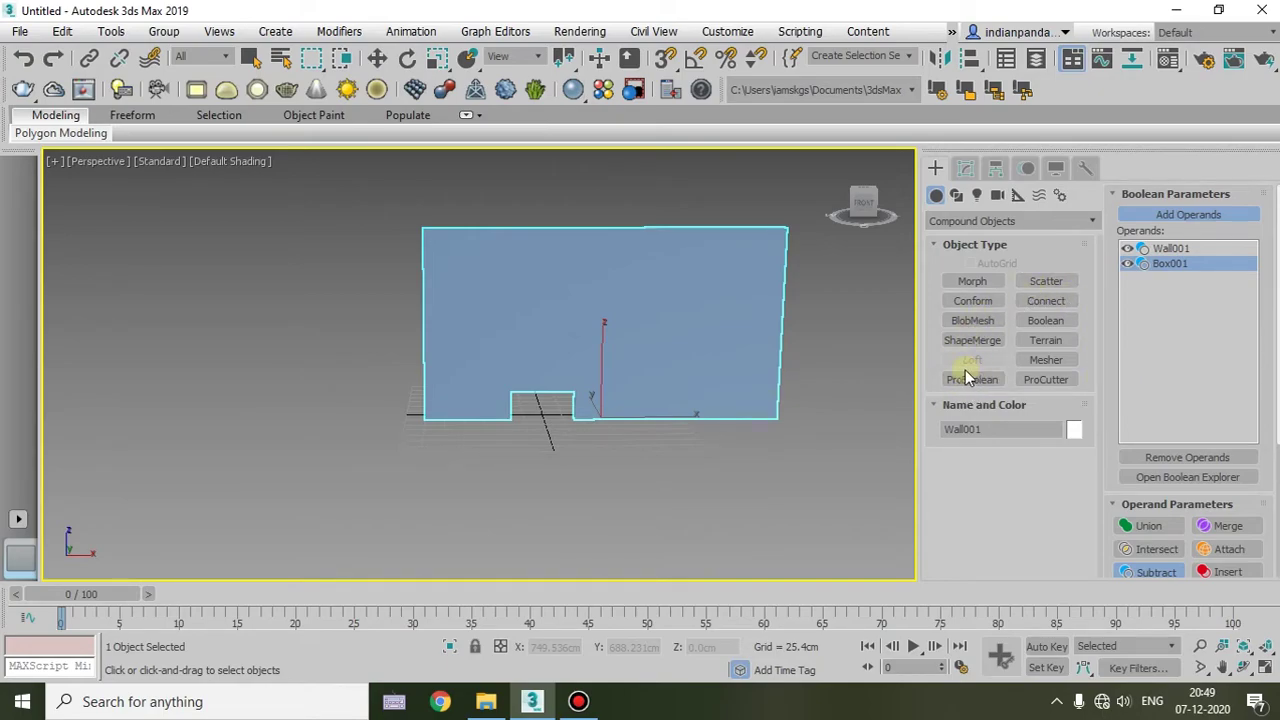
pyautogui.hotkey('ctrl', 'z')
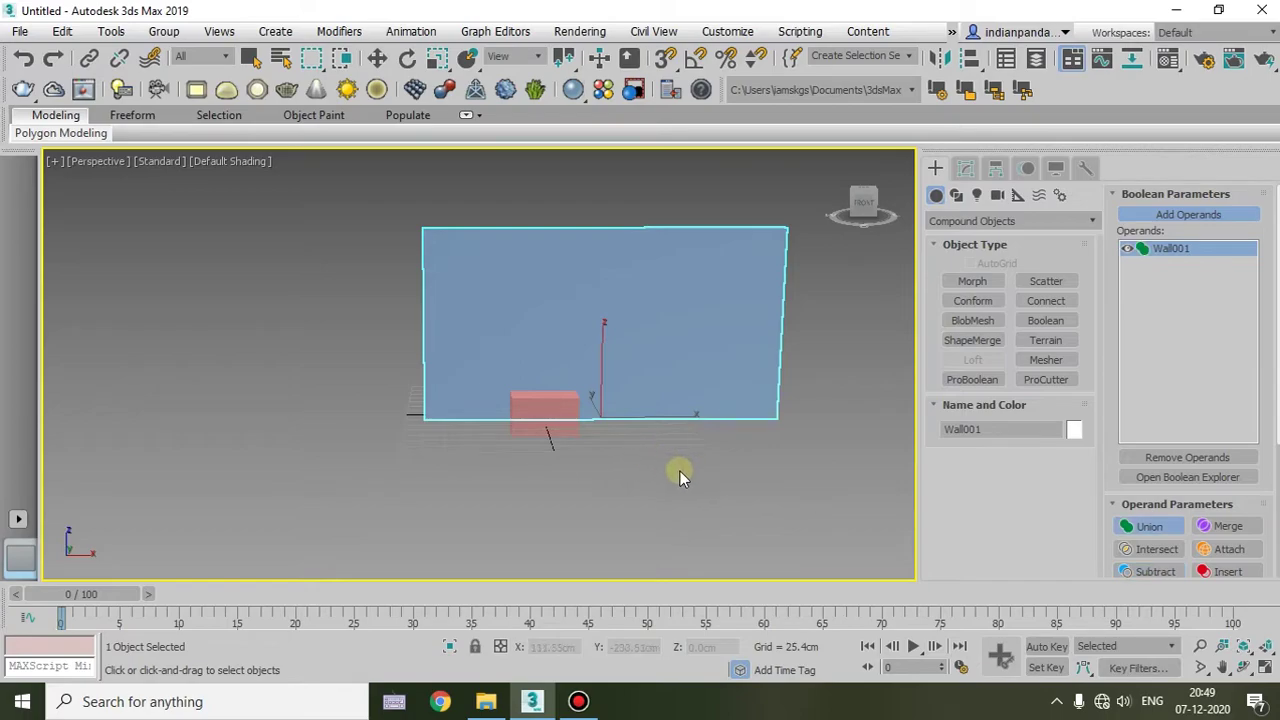
pyautogui.hotkey('ctrl', 'z')
pyautogui.hotkey('ctrl', 'z')
pyautogui.hotkey('ctrl', 'z')
pyautogui.hotkey('ctrl', 'z')
pyautogui.hotkey('ctrl', 'z')
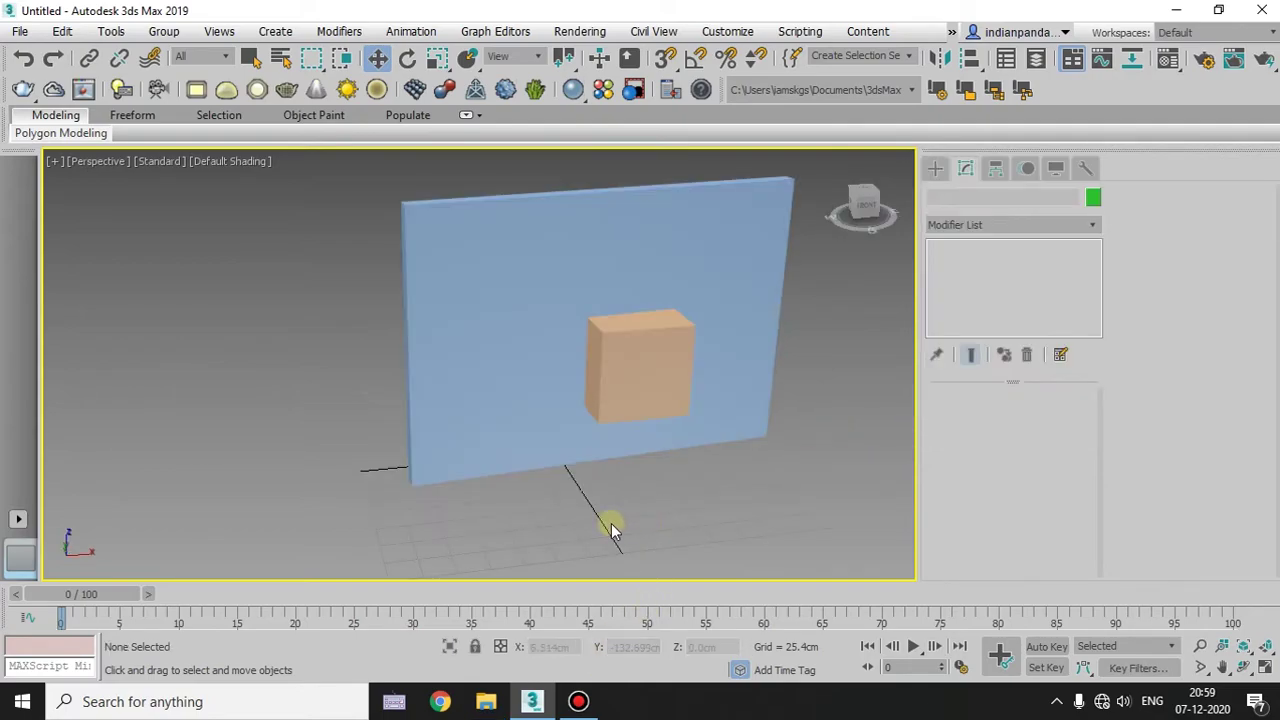
pyautogui.click(720, 241)
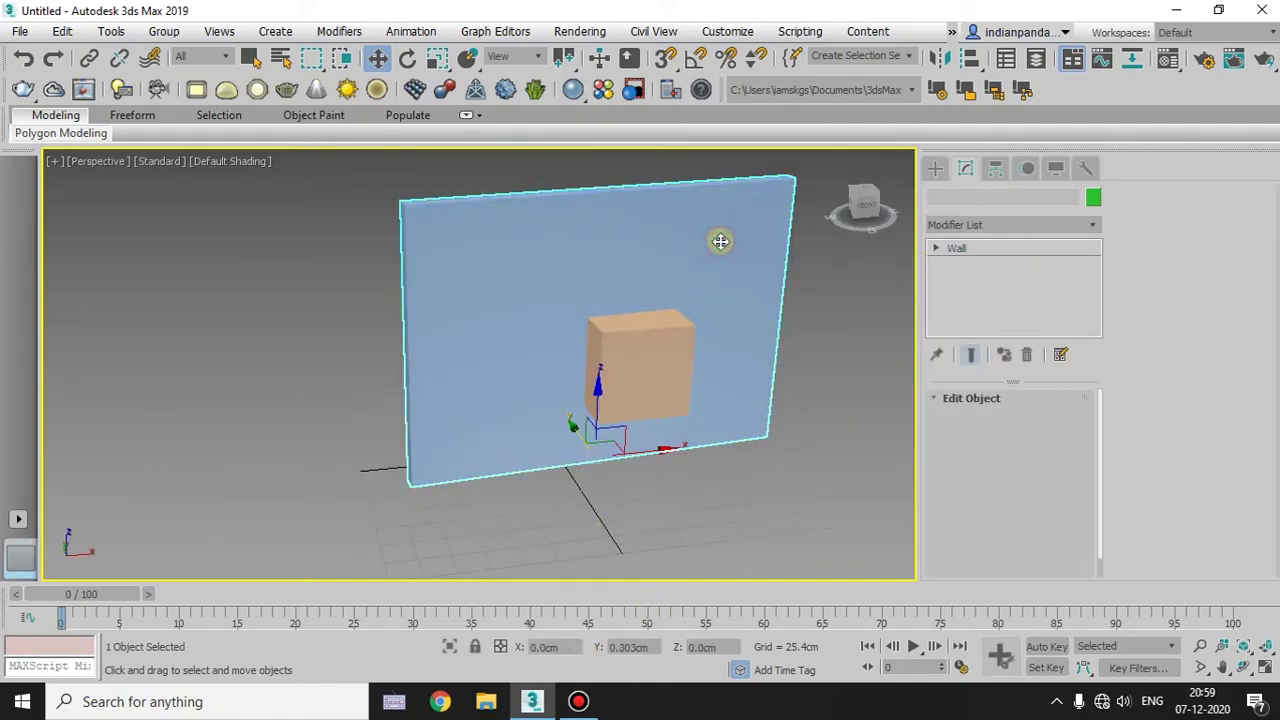
# Convert the wall to a ProBoolean object from Compound Objects and expand its advanced options
pyautogui.click(935, 168)
pyautogui.click(962, 221)
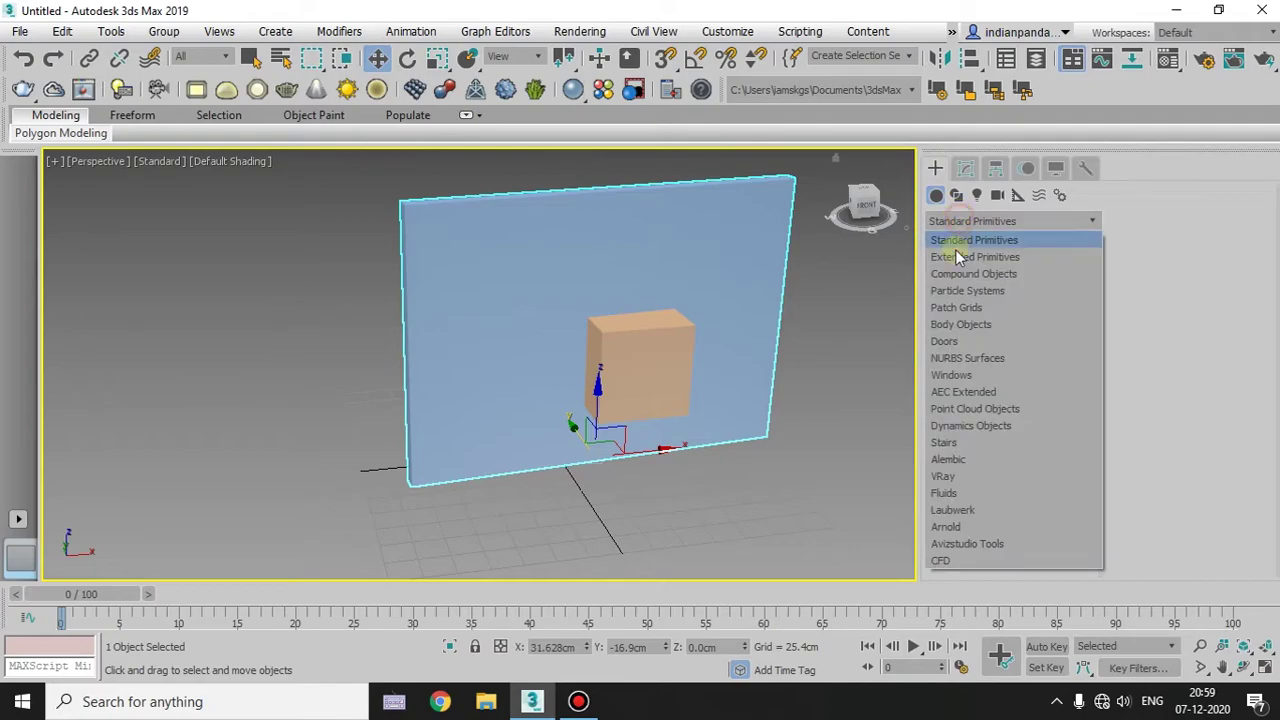
pyautogui.click(965, 273)
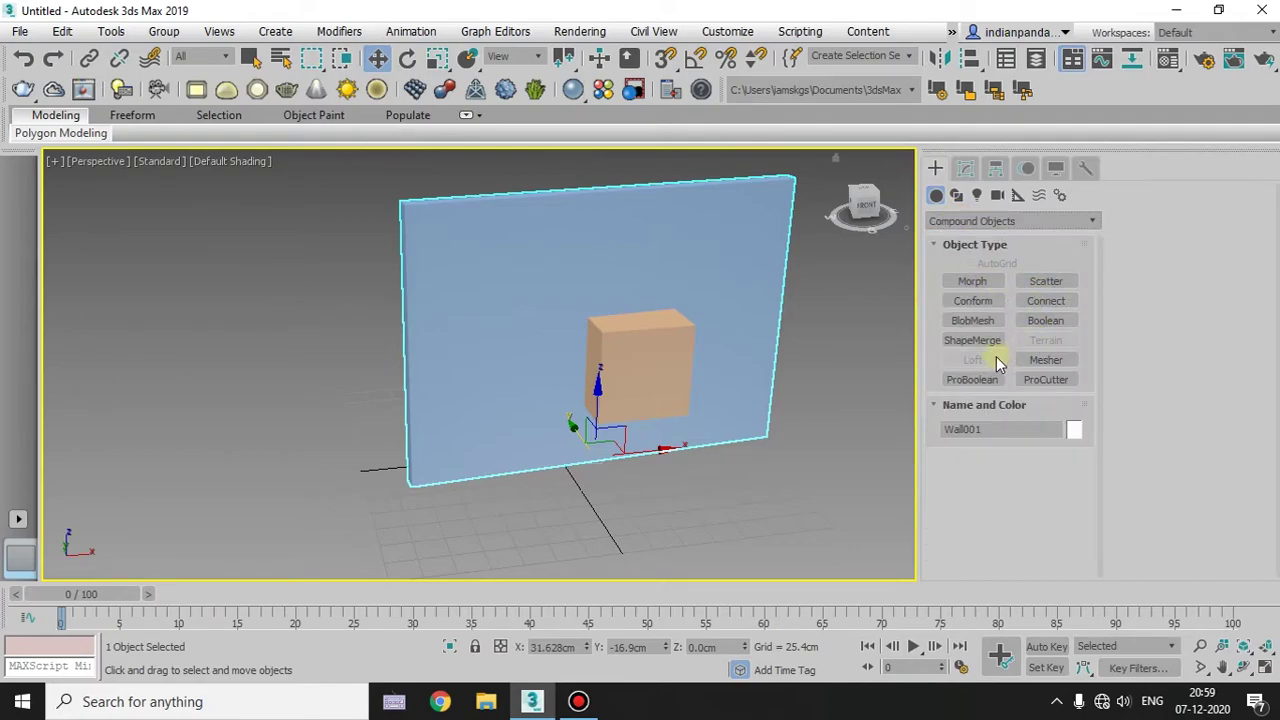
pyautogui.click(980, 382)
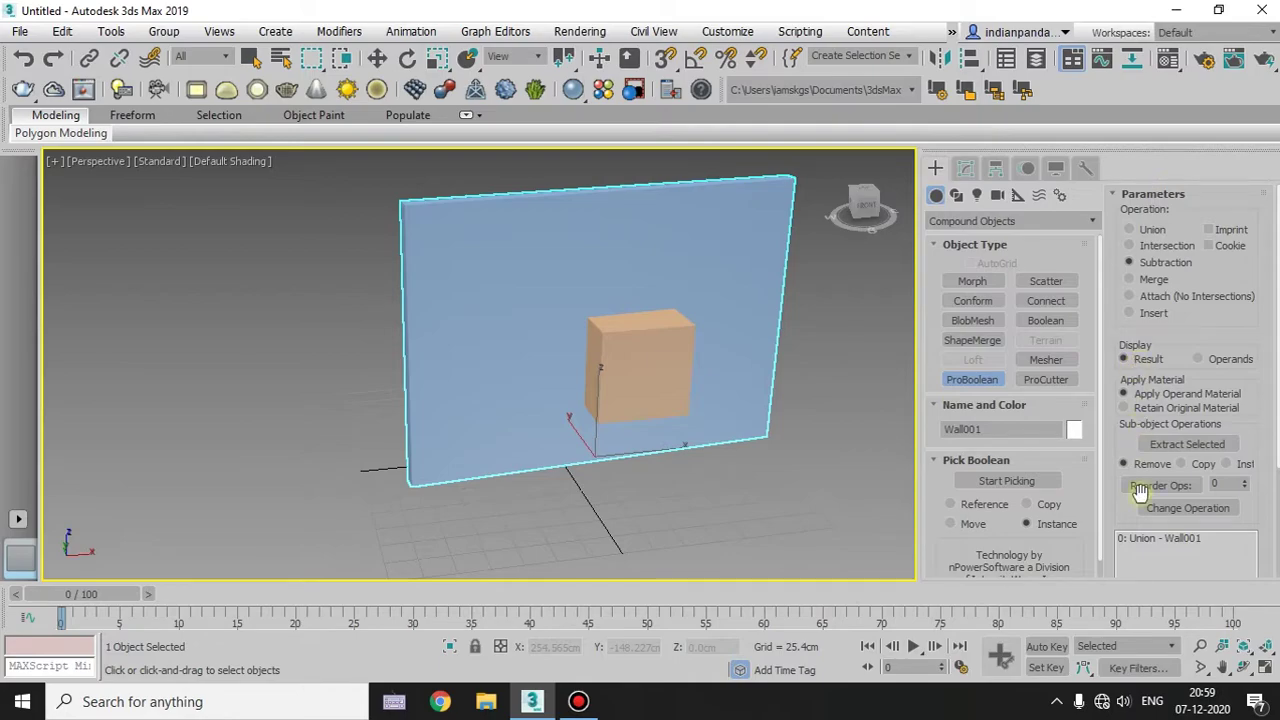
pyautogui.click(1135, 194)
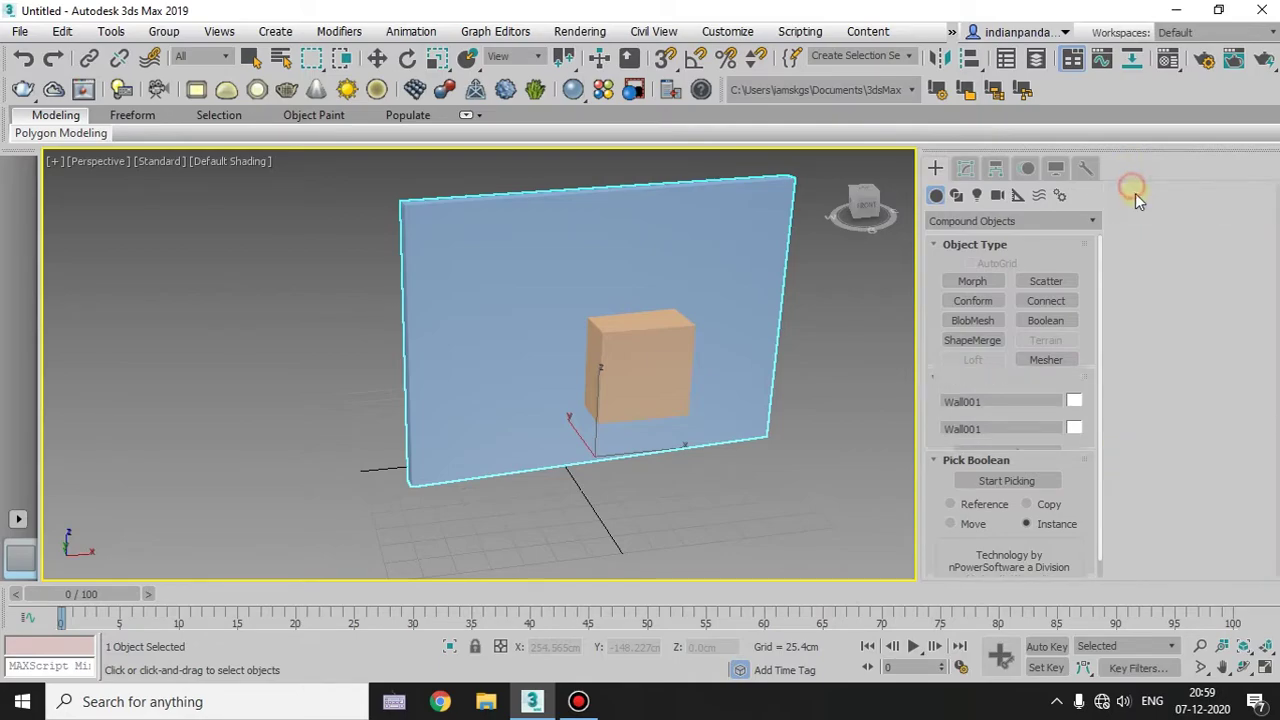
pyautogui.click(1146, 197)
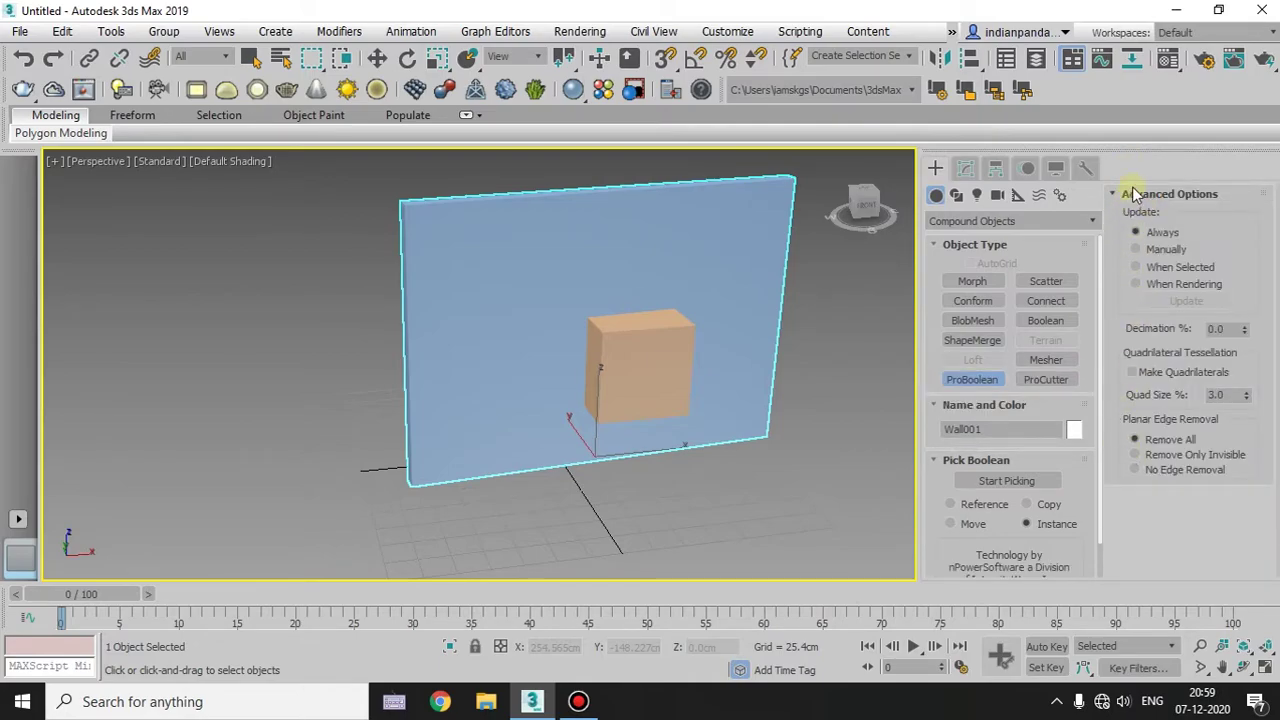
pyautogui.click(1134, 195)
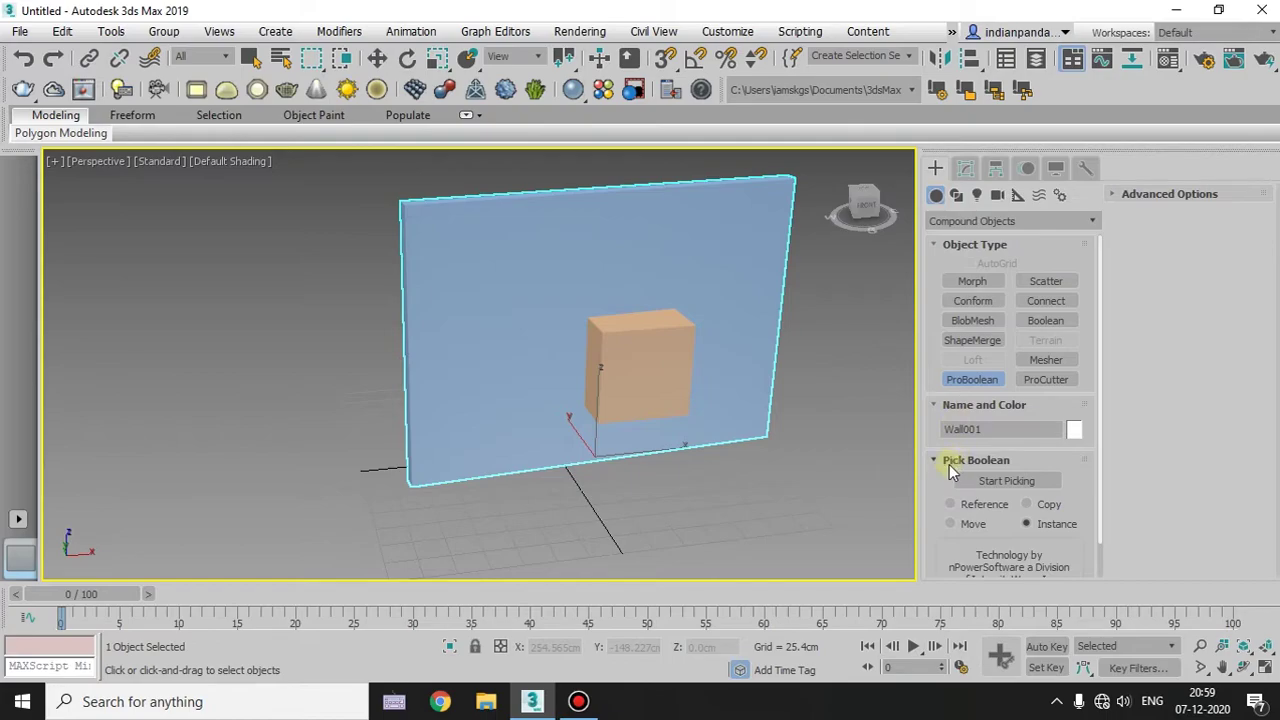
pyautogui.scroll(-1, 1001, 530)
pyautogui.click(979, 569)
pyautogui.scroll(1, 960, 540)
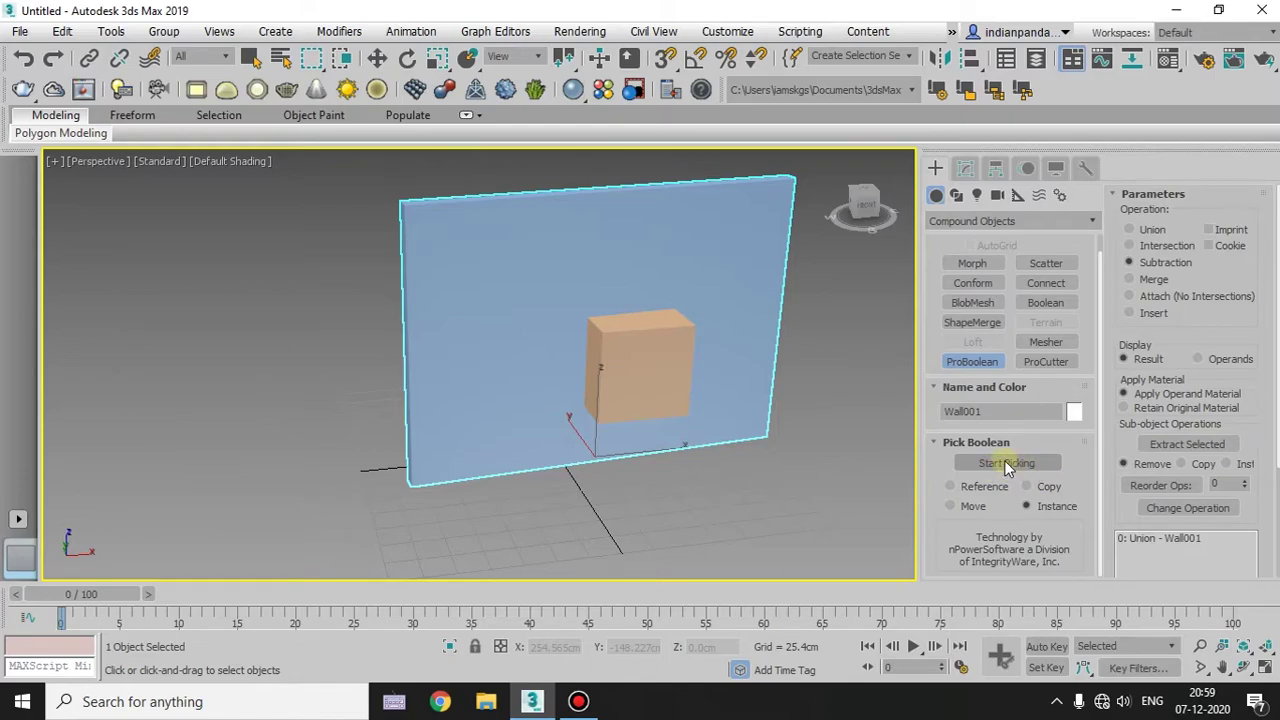
# Subtract the box in Move pick mode, undo it, then subtract it again as a Copy
pyautogui.click(955, 507)
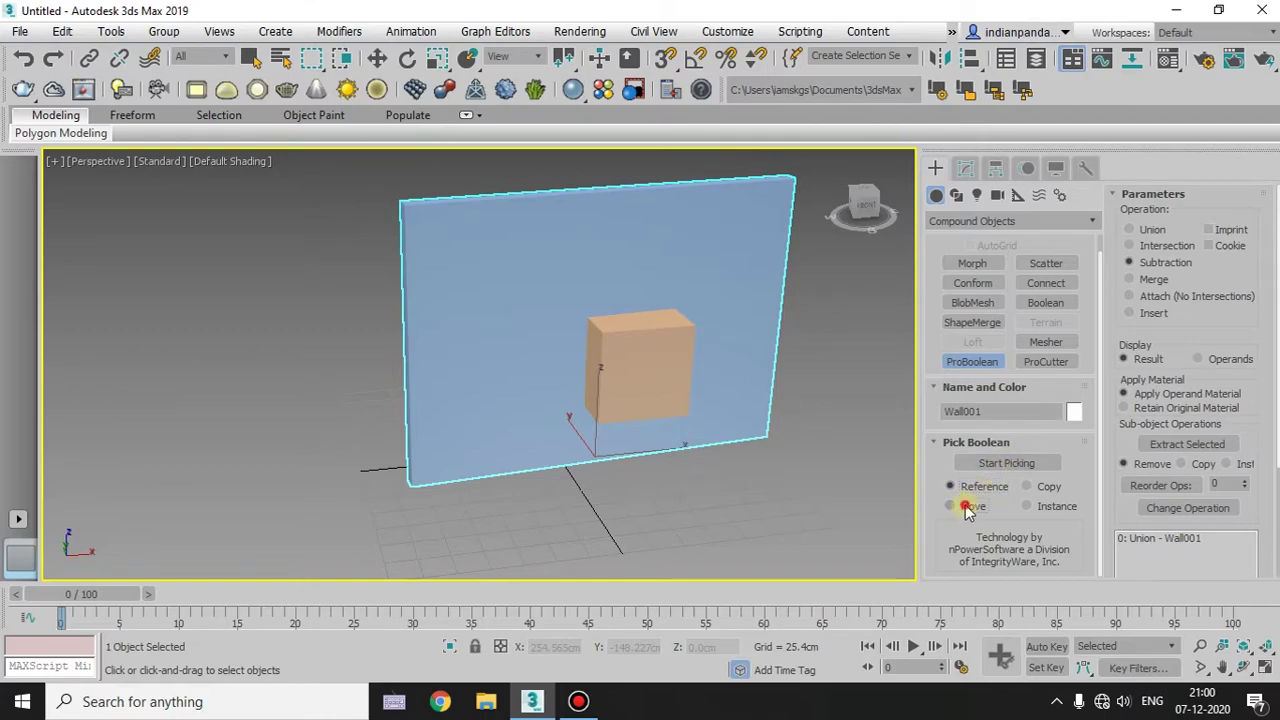
pyautogui.click(1012, 463)
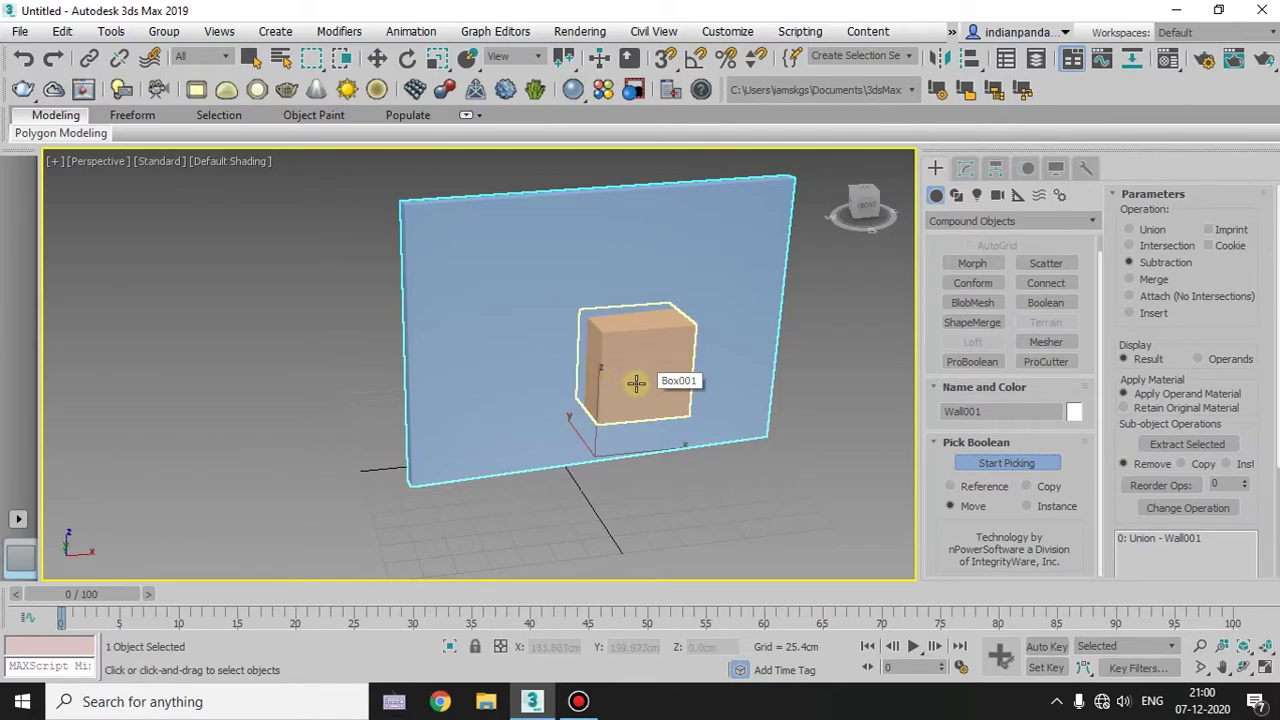
pyautogui.click(640, 384)
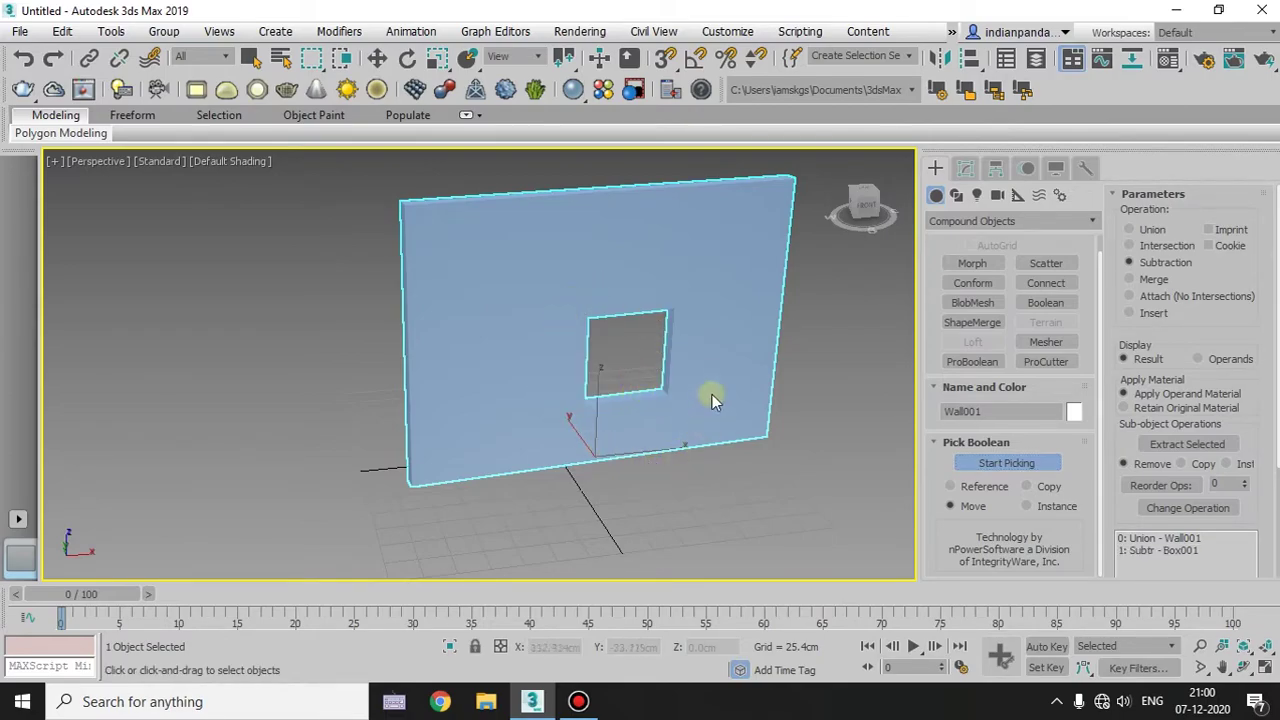
pyautogui.hotkey('ctrl', 'z')
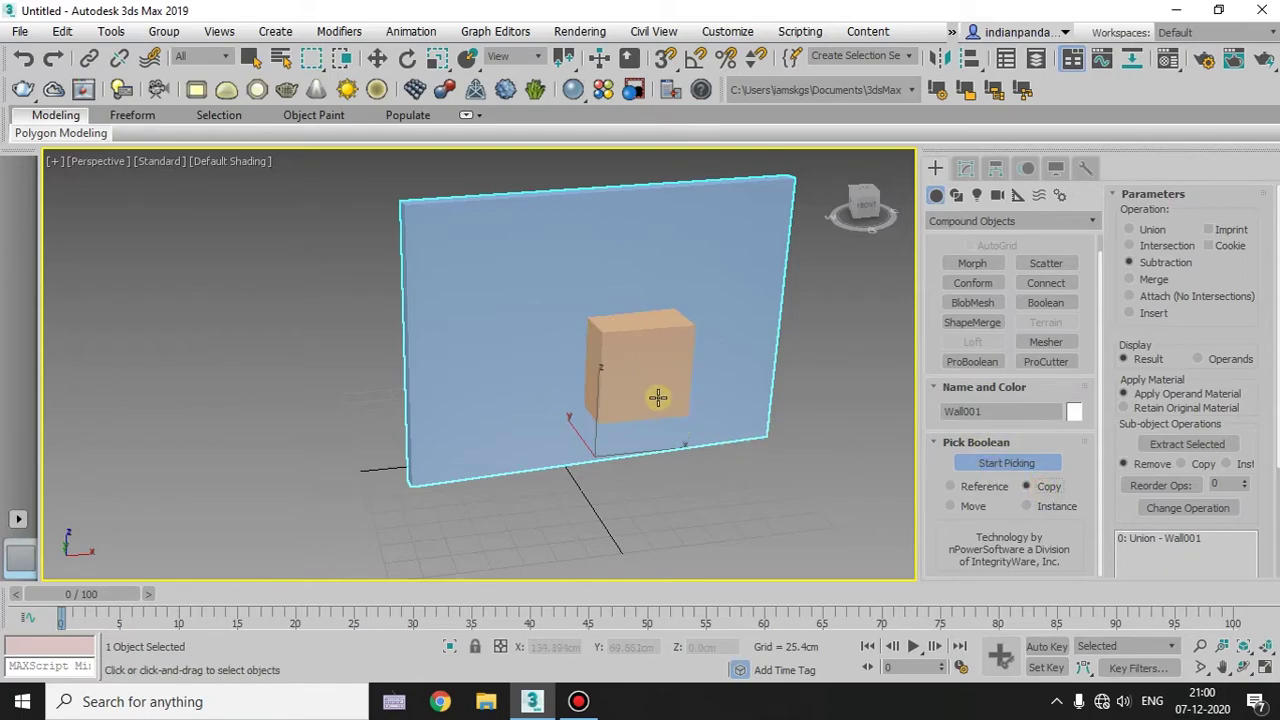
pyautogui.click(638, 381)
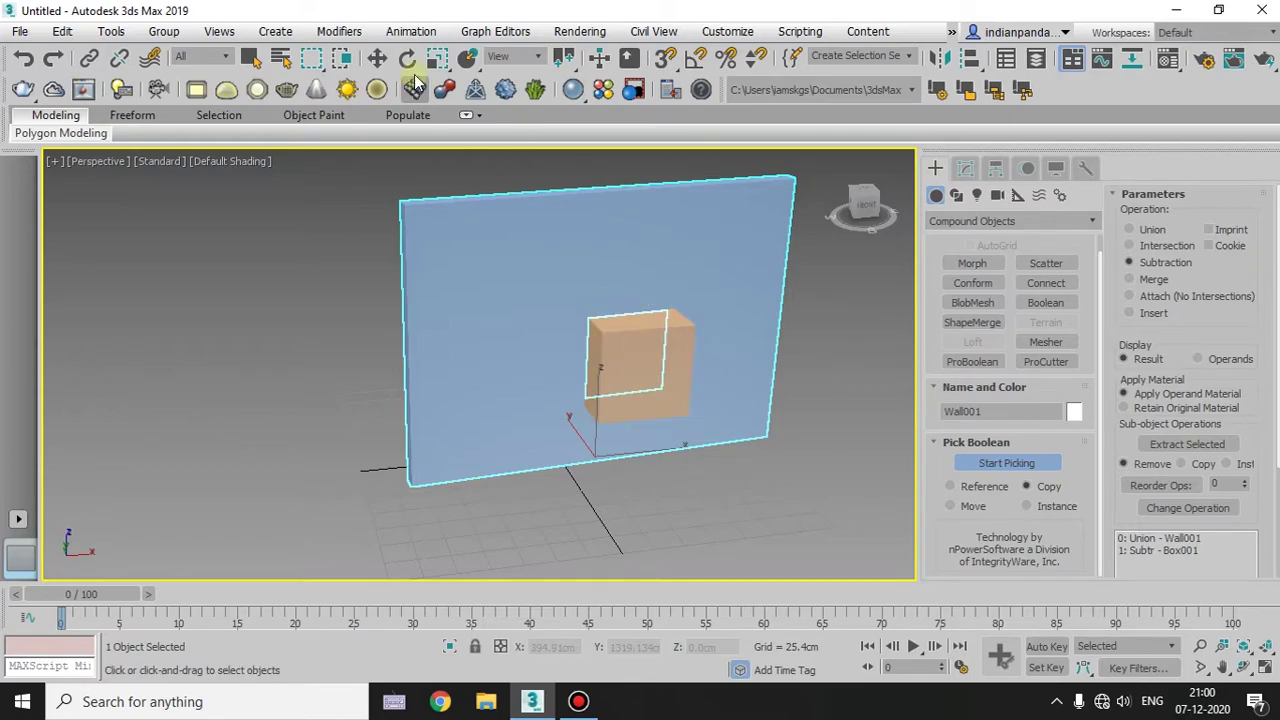
# Drag the box down out of the wall to check it, then undo the move and the subtraction
pyautogui.click(375, 59)
pyautogui.click(620, 374)
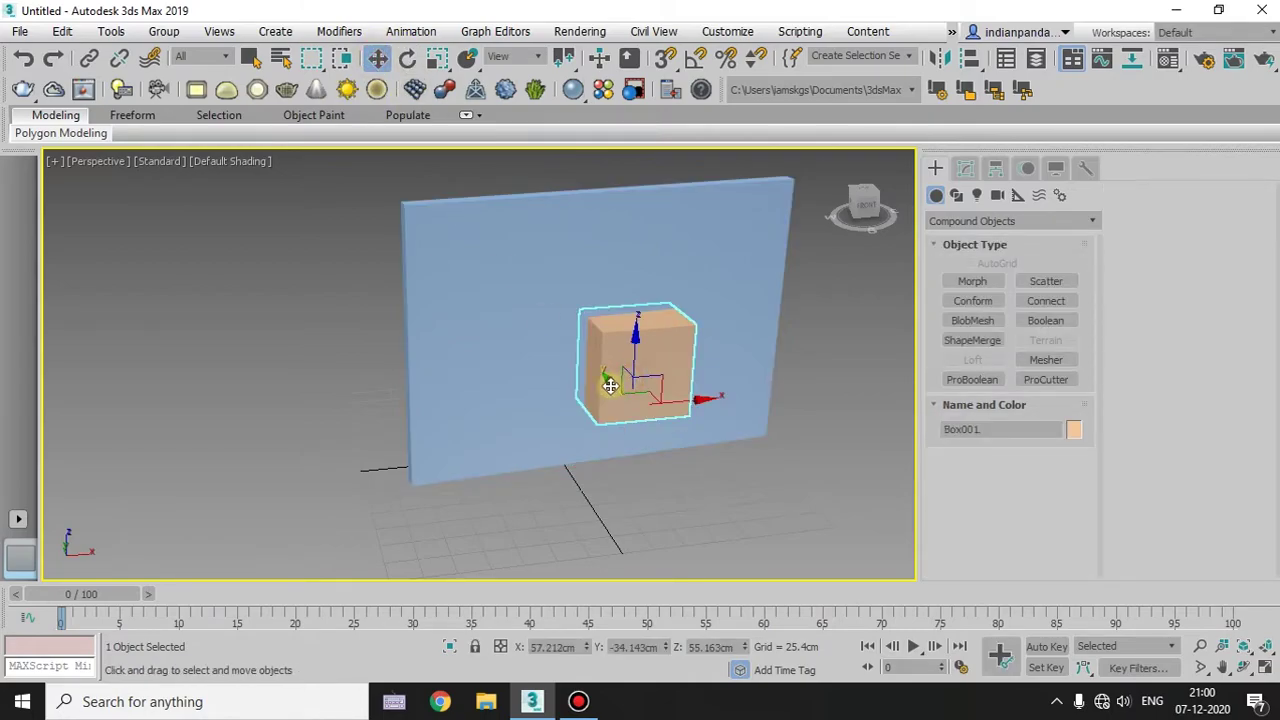
pyautogui.moveTo(620, 376); pyautogui.dragTo(649, 511)
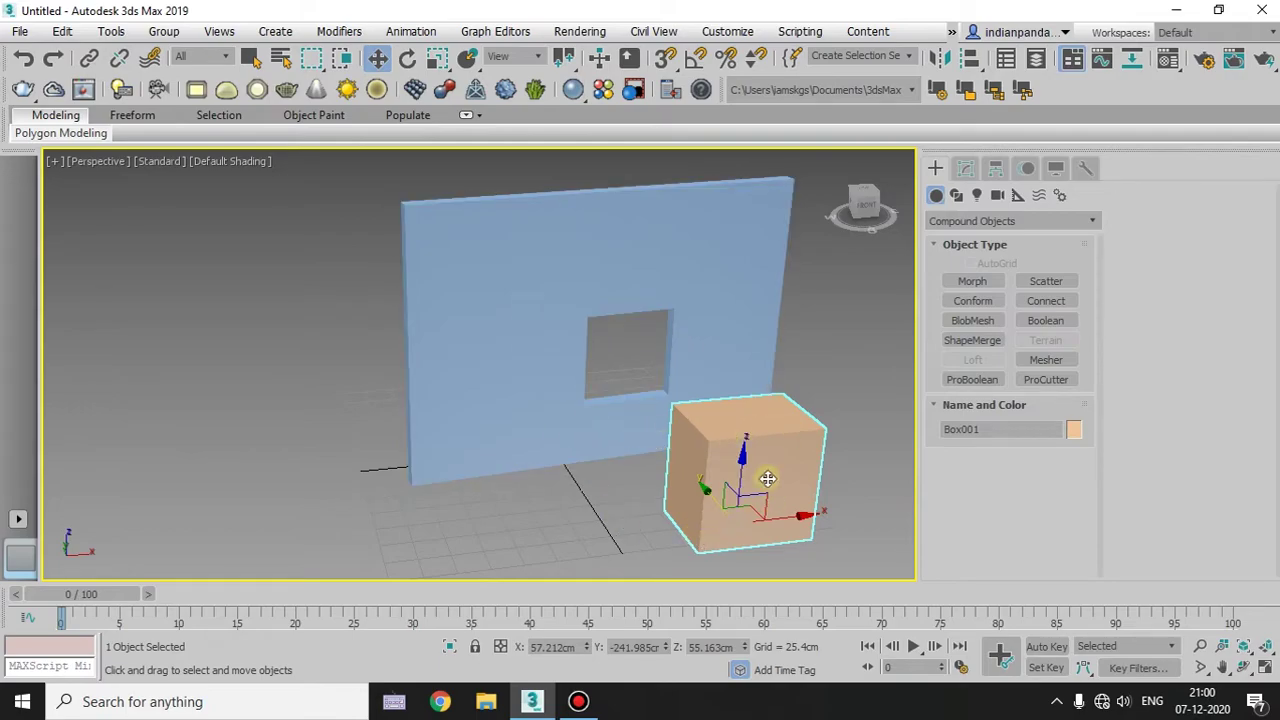
pyautogui.hotkey('ctrl', 'z')
pyautogui.hotkey('ctrl', 'z')
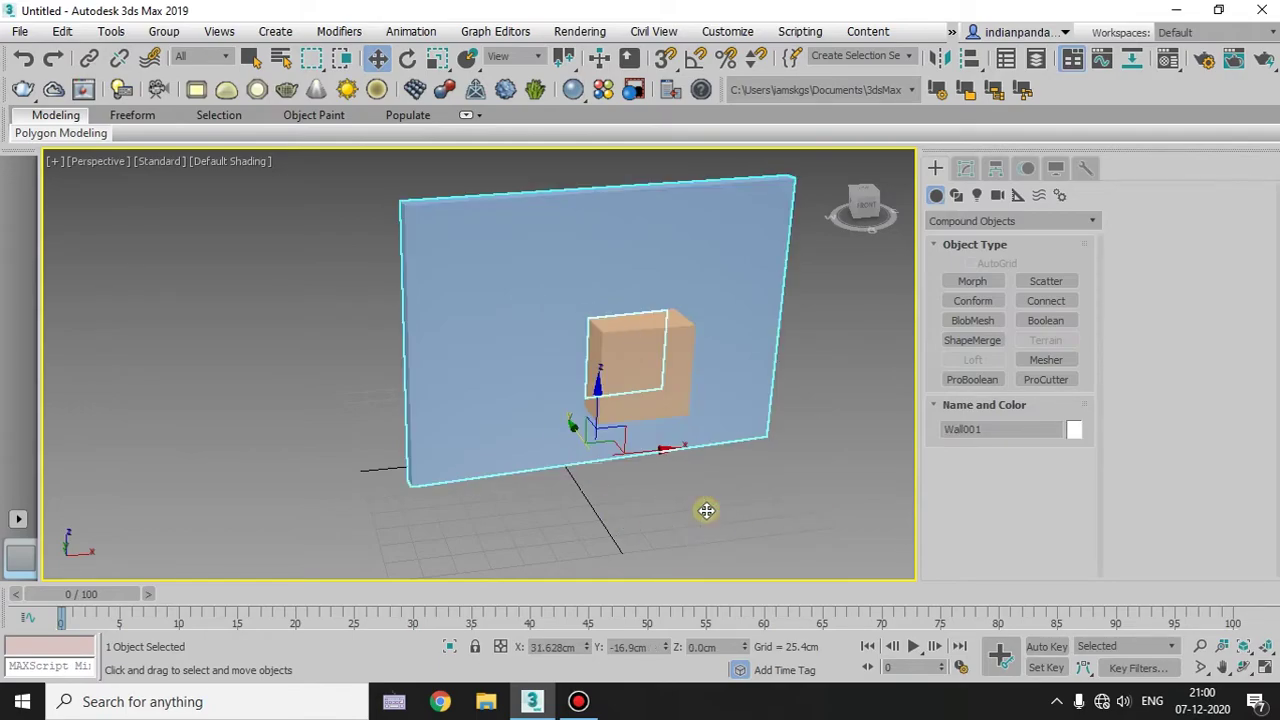
pyautogui.hotkey('ctrl', 'z')
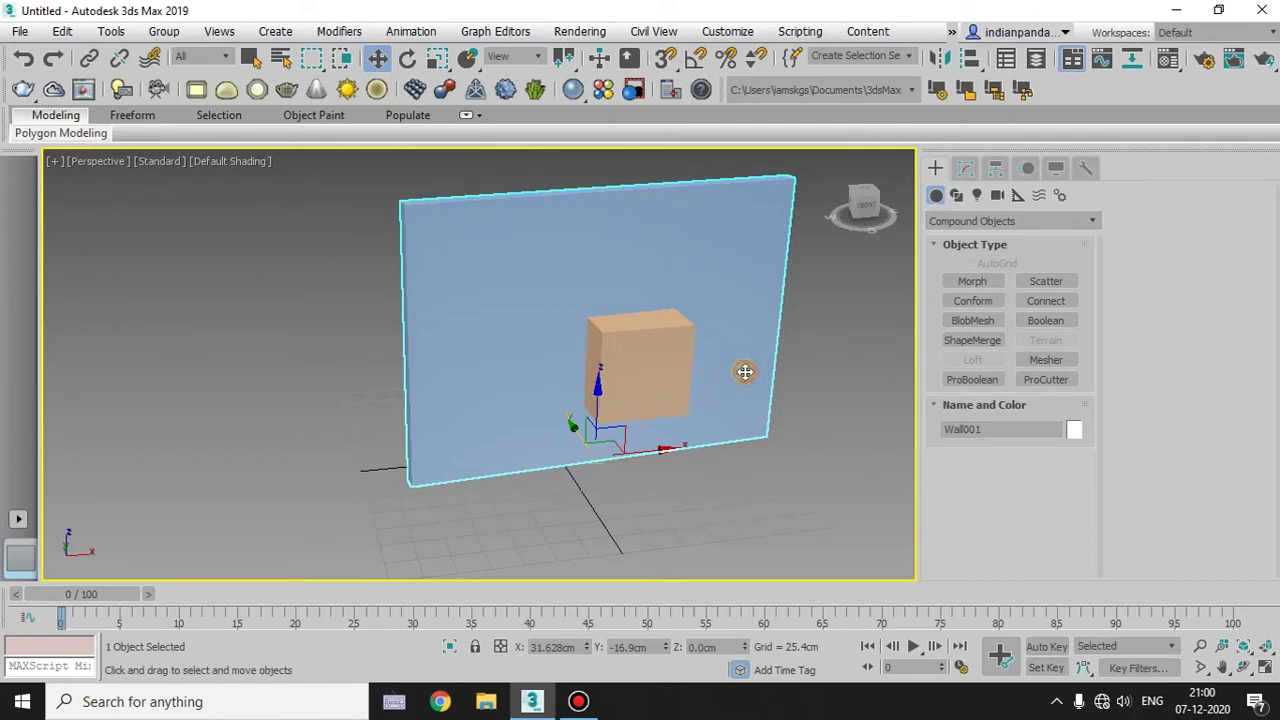
# Reapply ProBoolean and pick the box as an Instance subtraction operand
pyautogui.click(970, 379)
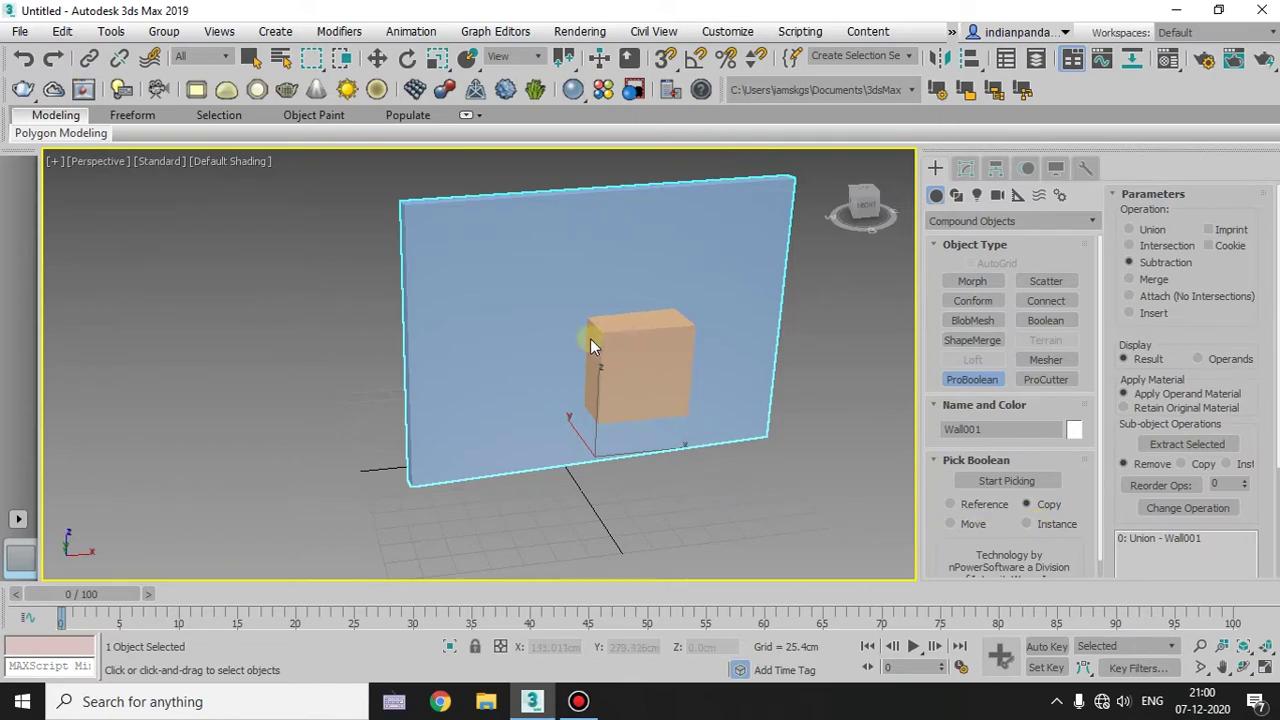
pyautogui.click(1018, 484)
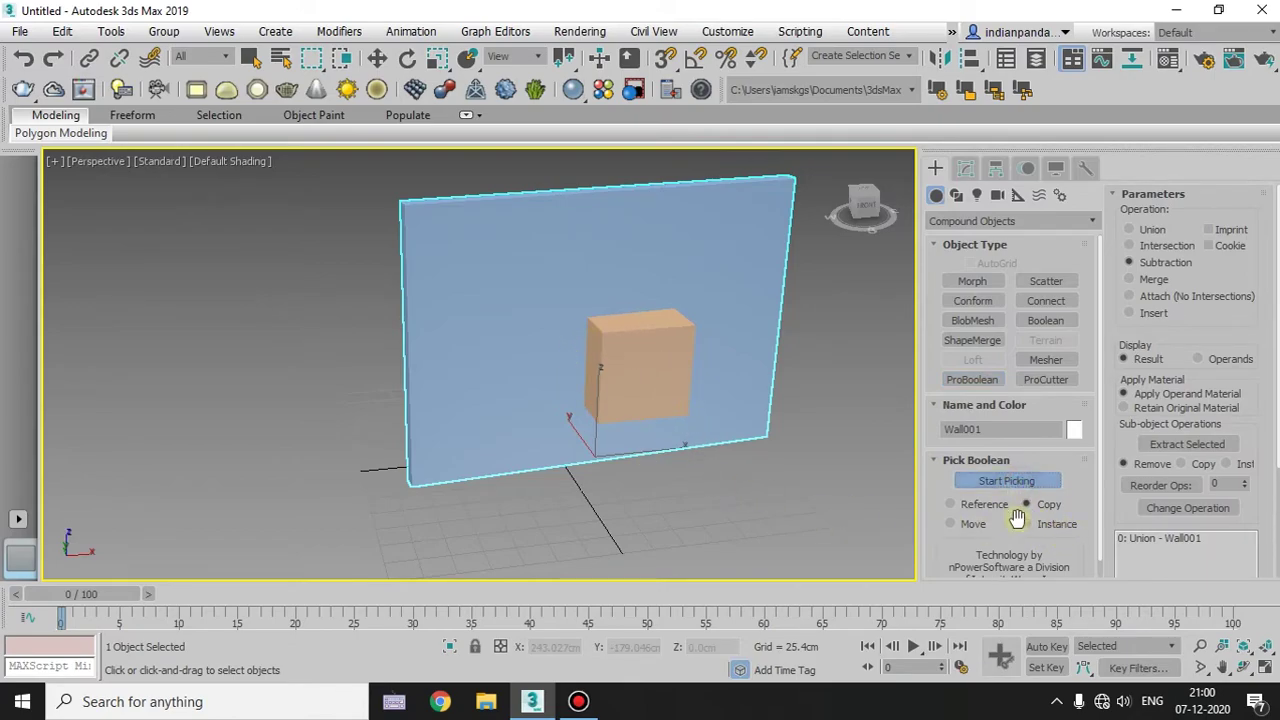
pyautogui.click(648, 377)
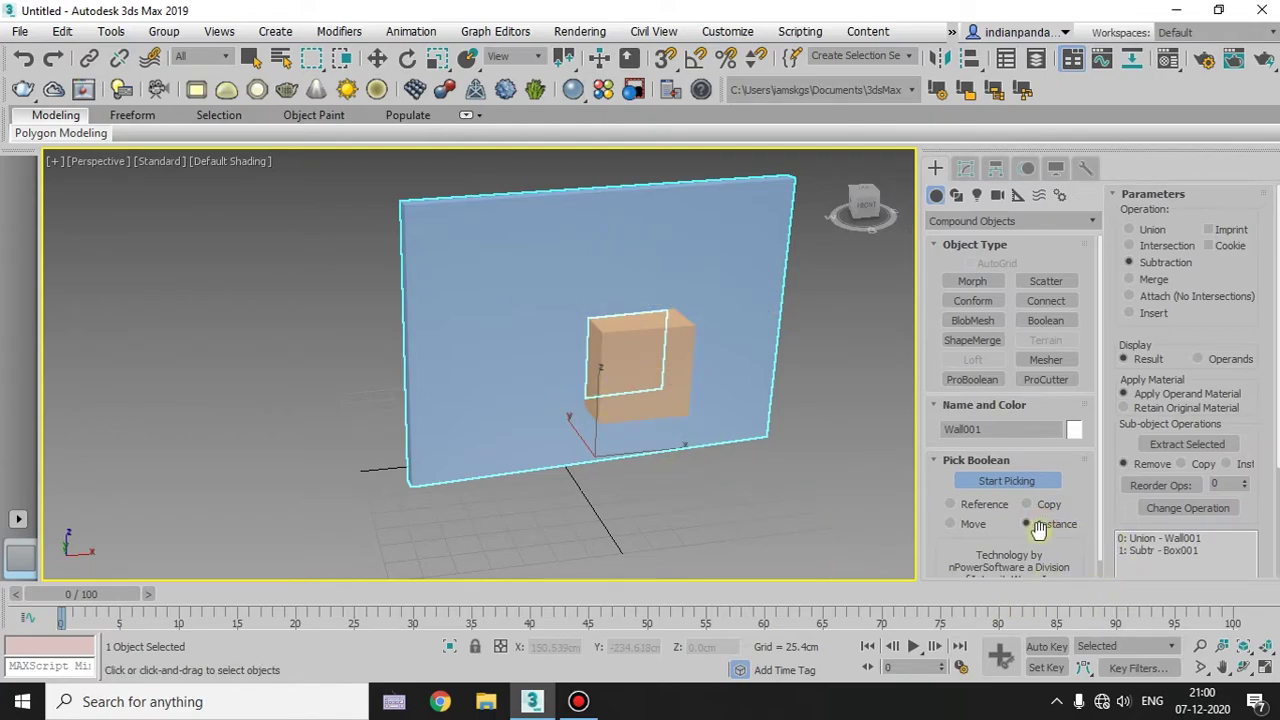
# Move the box out of the wall, set its length to 61.91cm, widen it and lower its height
pyautogui.press('w')
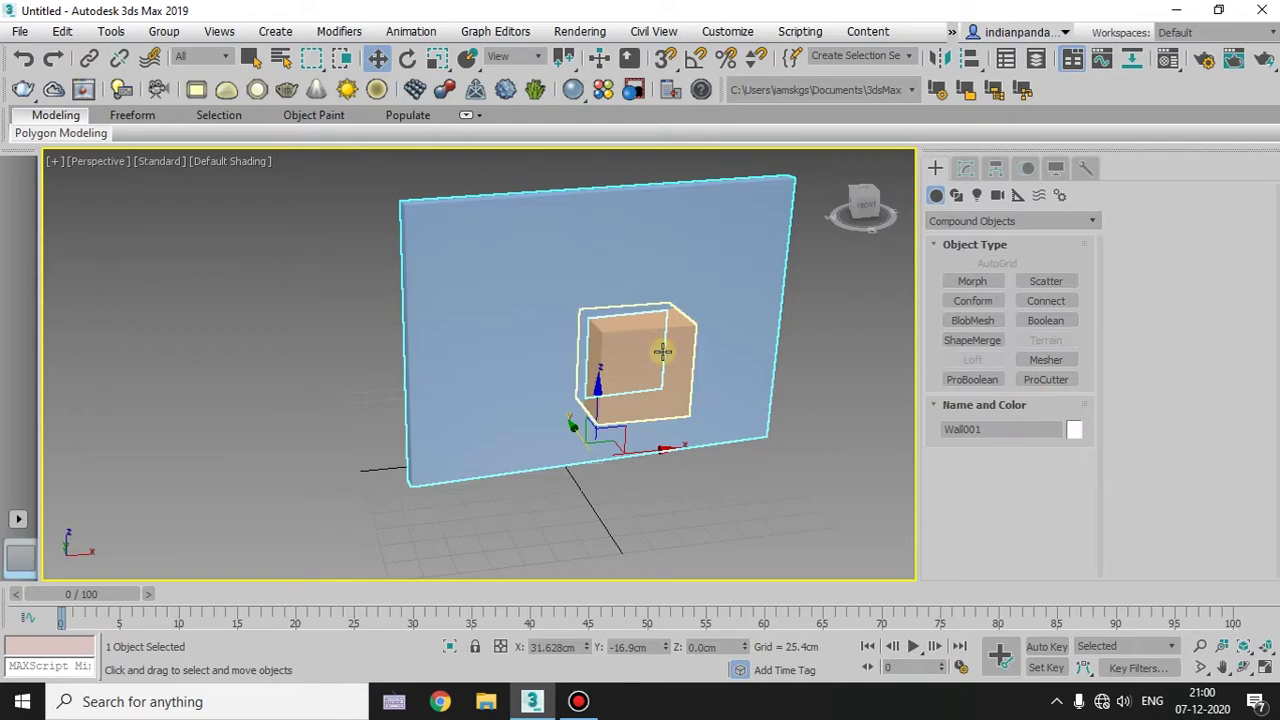
pyautogui.click(660, 355)
pyautogui.moveTo(609, 386); pyautogui.dragTo(670, 455)
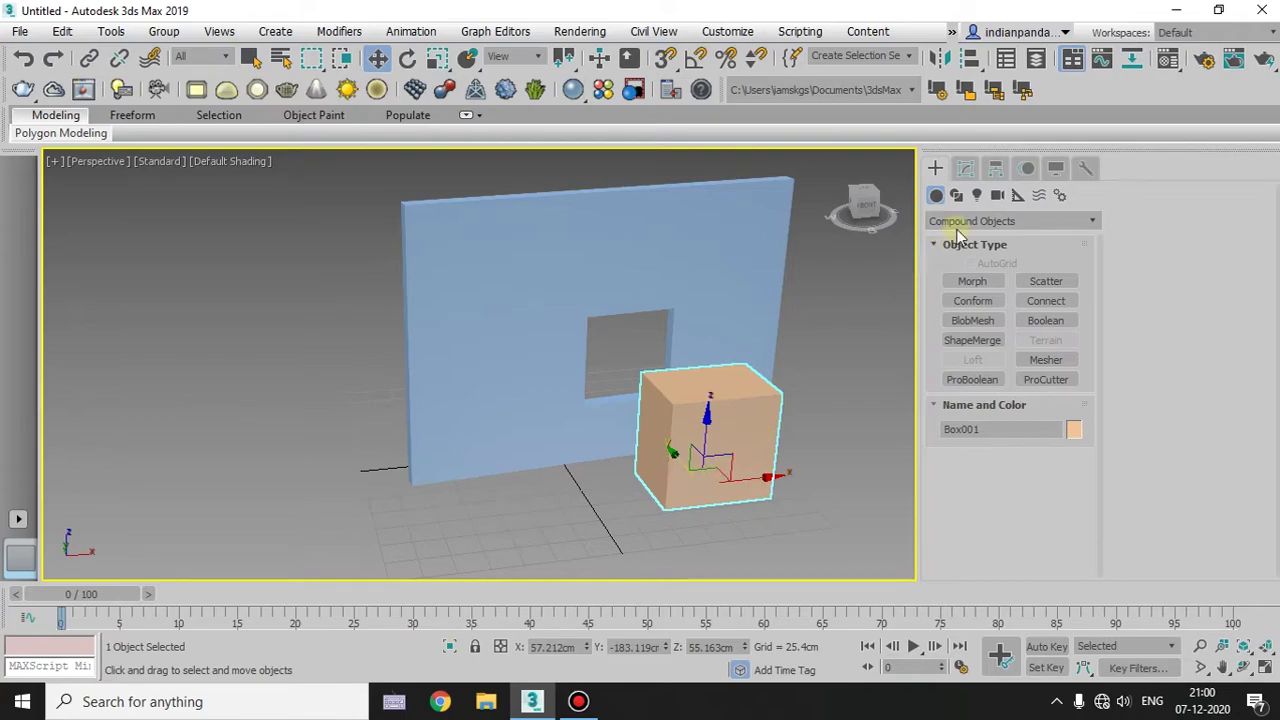
pyautogui.click(965, 168)
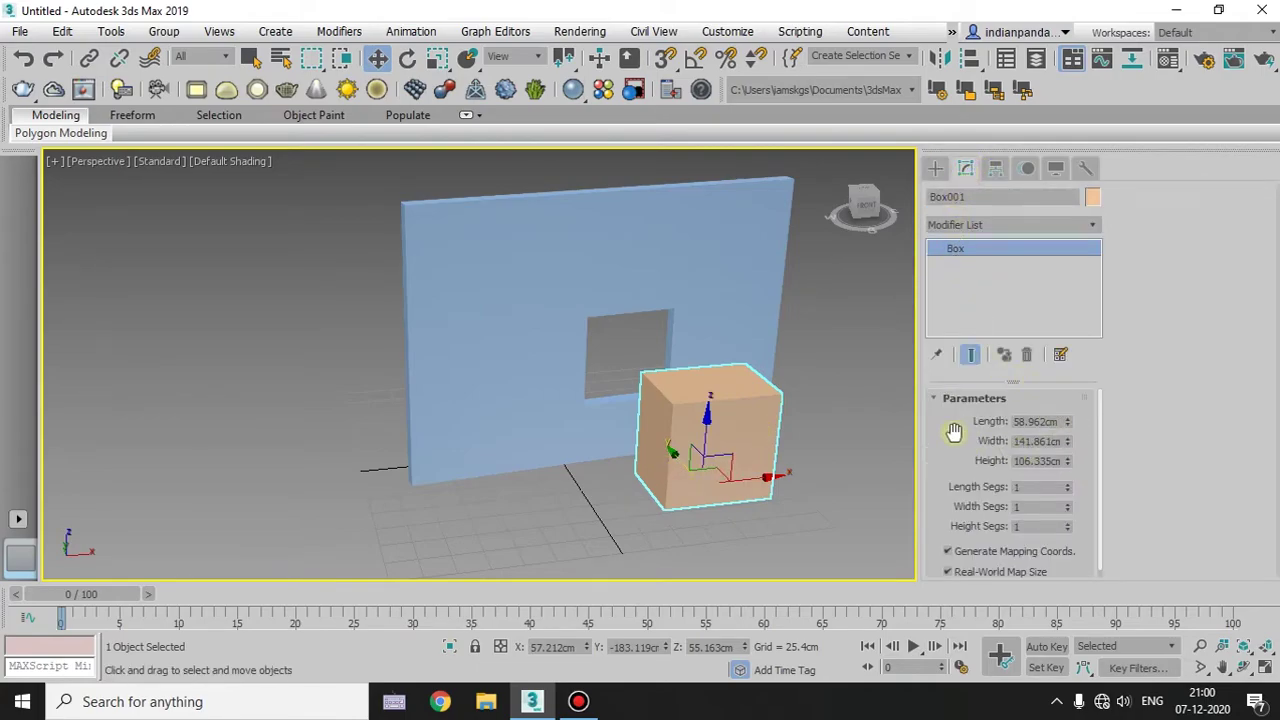
pyautogui.moveTo(1066, 423); pyautogui.dragTo(1056, 443)
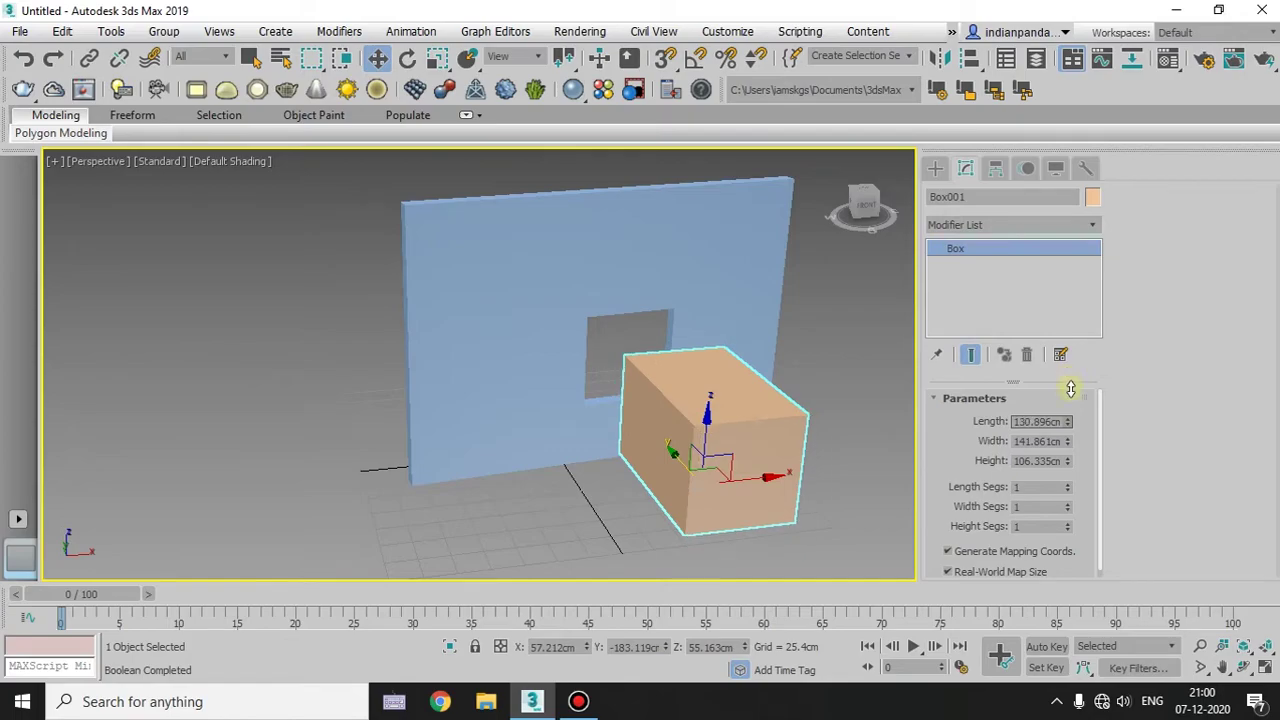
pyautogui.moveTo(1067, 441); pyautogui.dragTo(1070, 374)
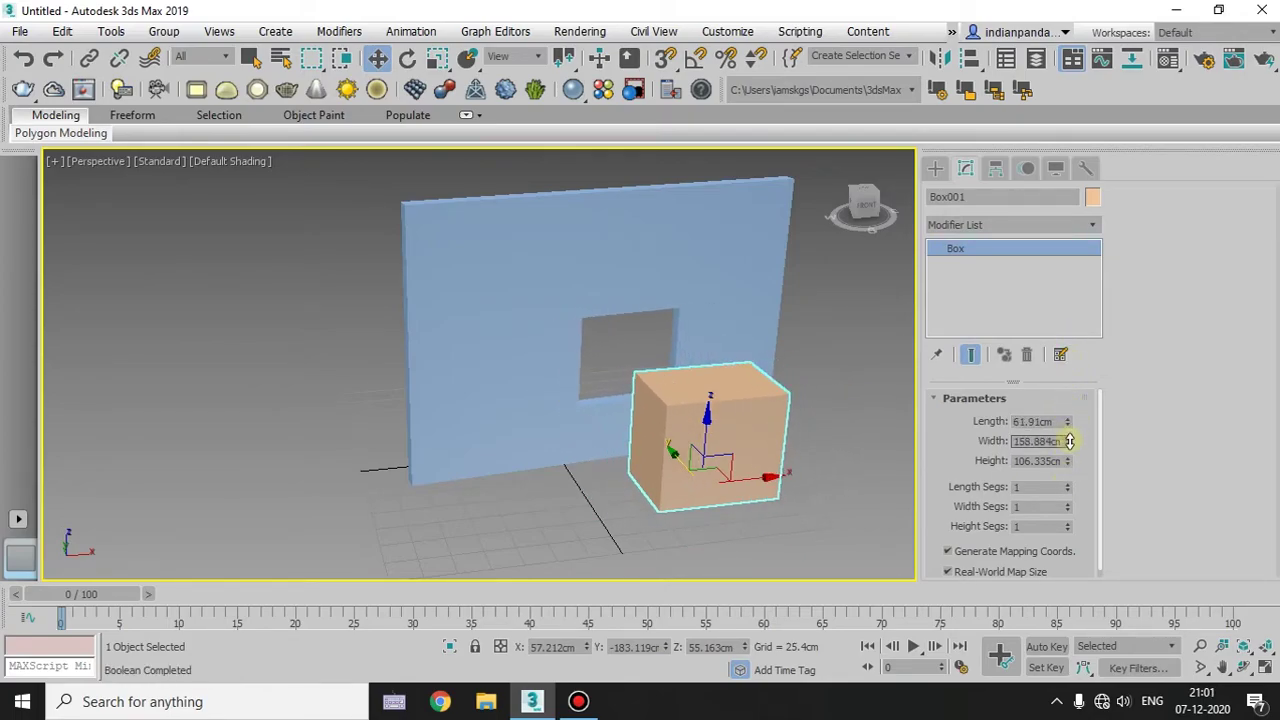
pyautogui.moveTo(1070, 374); pyautogui.dragTo(1063, 406)
pyautogui.moveTo(1068, 461)
pyautogui.mouseDown()
pyautogui.moveTo(1066, 420)
pyautogui.moveTo(1068, 500)
pyautogui.moveTo(1066, 380)
pyautogui.moveTo(1069, 484)
pyautogui.moveTo(1066, 436)
pyautogui.mouseUp()
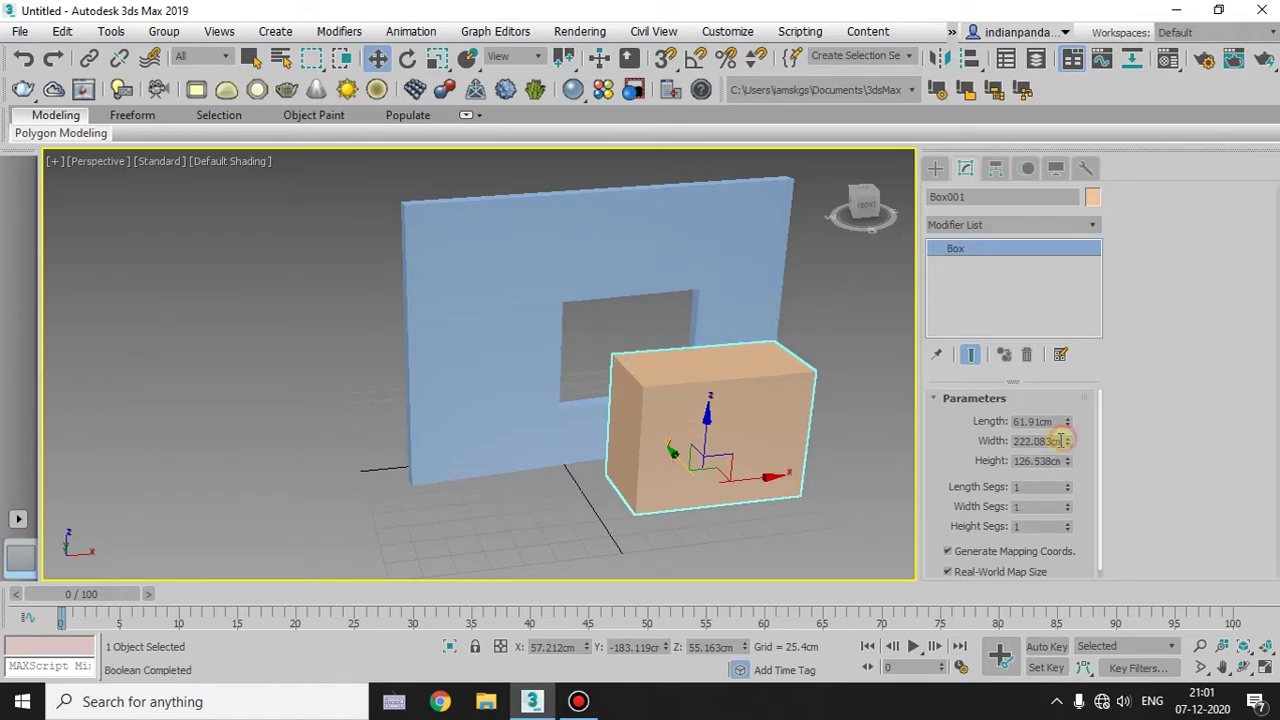
# Narrow the box's width and try a taller height, then undo back to the box inside the wall
pyautogui.keyDown('alt'); pyautogui.moveTo(828, 467); pyautogui.dragTo(600, 420, button='middle'); pyautogui.keyUp('alt')
pyautogui.scroll(5, 591, 417)
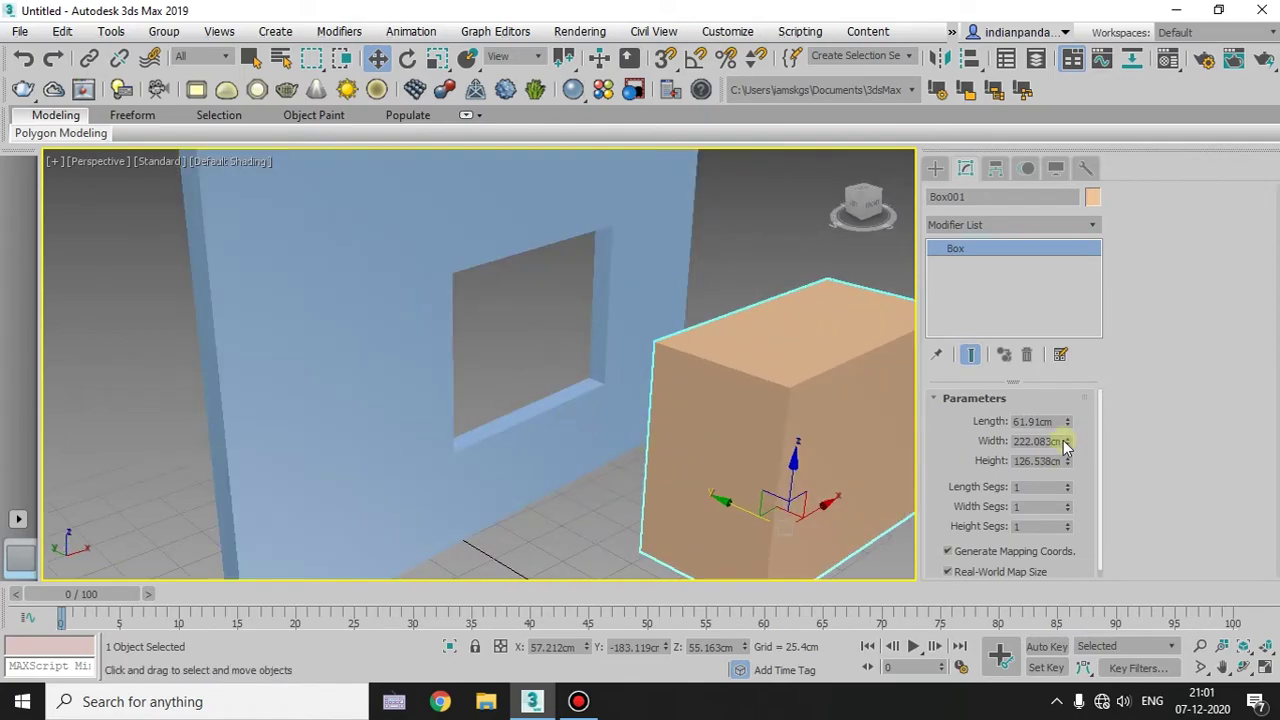
pyautogui.moveTo(1070, 447)
pyautogui.mouseDown()
pyautogui.moveTo(1068, 425)
pyautogui.moveTo(1068, 500)
pyautogui.moveTo(789, 434)
pyautogui.mouseUp()
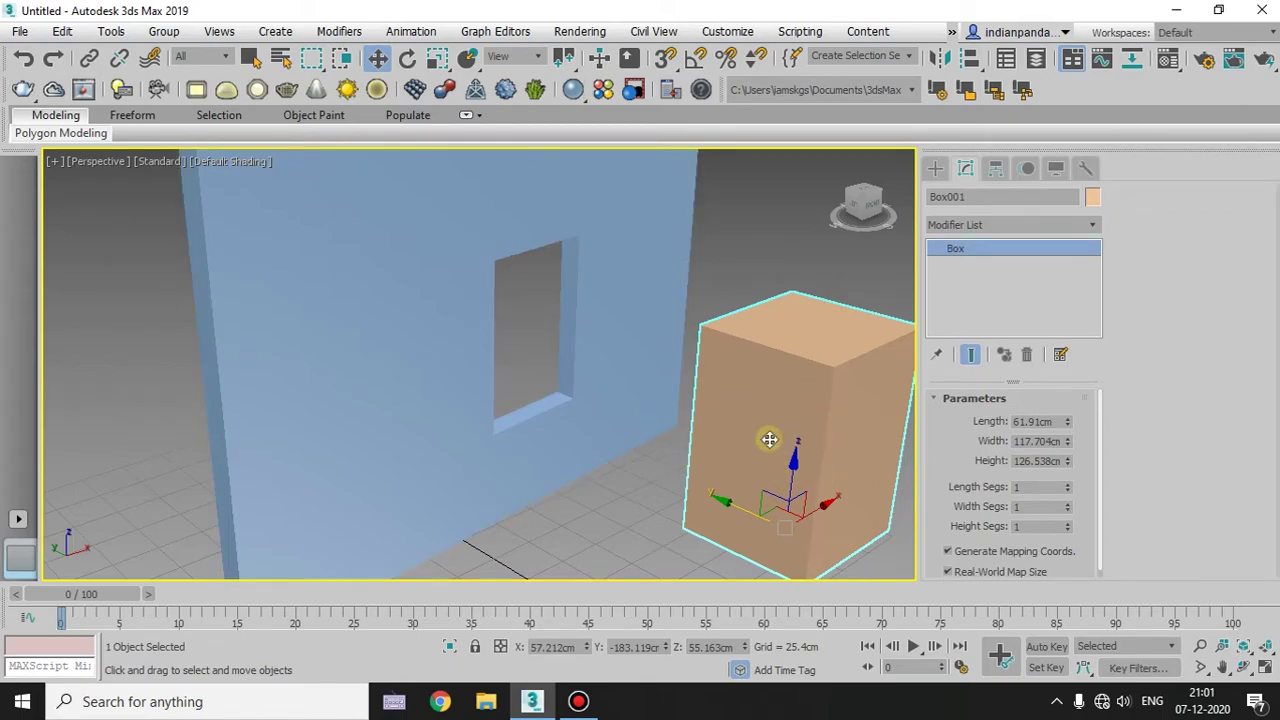
pyautogui.moveTo(1068, 462); pyautogui.dragTo(1056, 470)
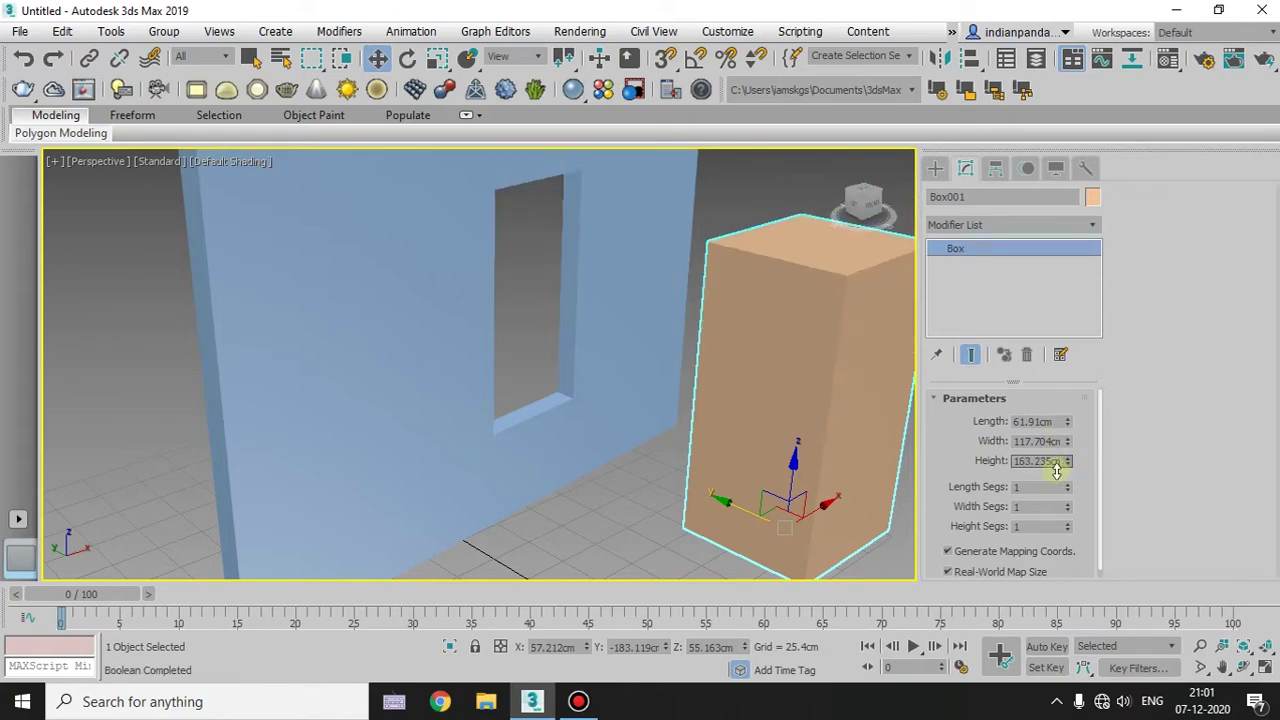
pyautogui.hotkey('ctrl', 'z')
pyautogui.keyDown('alt'); pyautogui.moveTo(737, 434); pyautogui.dragTo(680, 435, button='middle'); pyautogui.keyUp('alt')
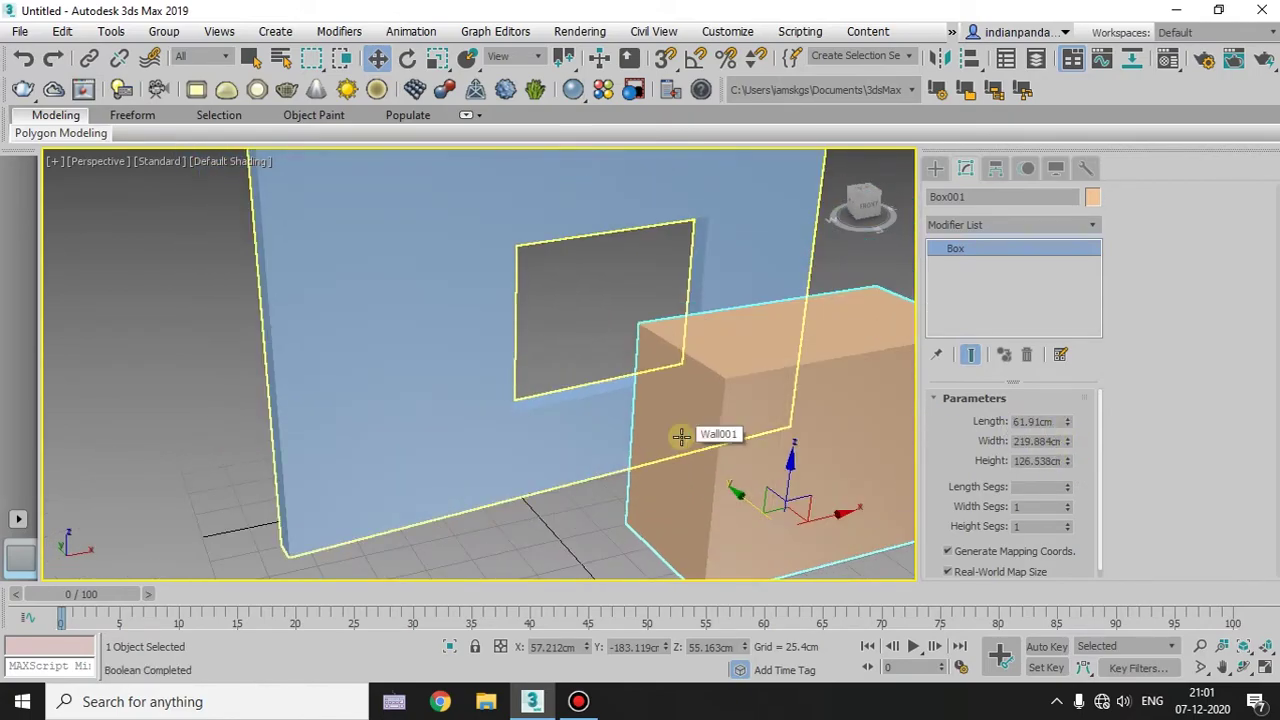
pyautogui.hotkey('ctrl', 'z')
pyautogui.hotkey('ctrl', 'z')
pyautogui.hotkey('ctrl', 'z')
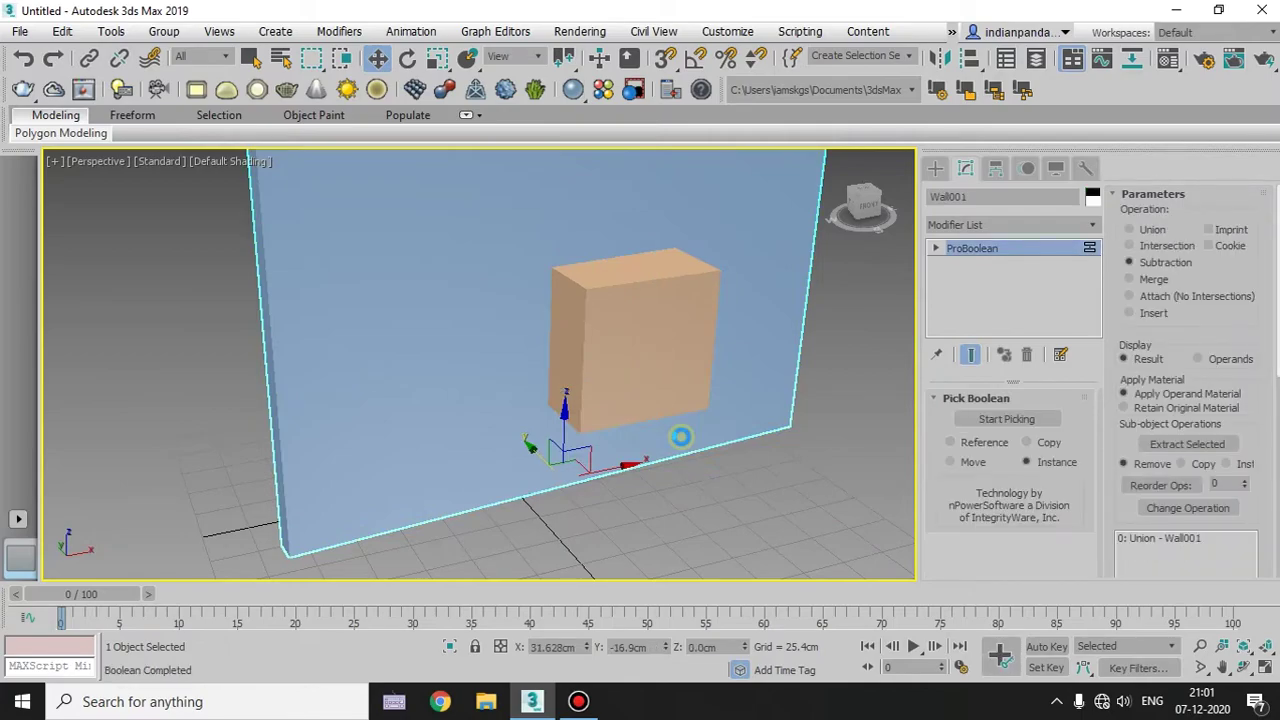
# Select the box, then Wall001 to bring up its ProBoolean settings
pyautogui.click(771, 514)
pyautogui.click(586, 363)
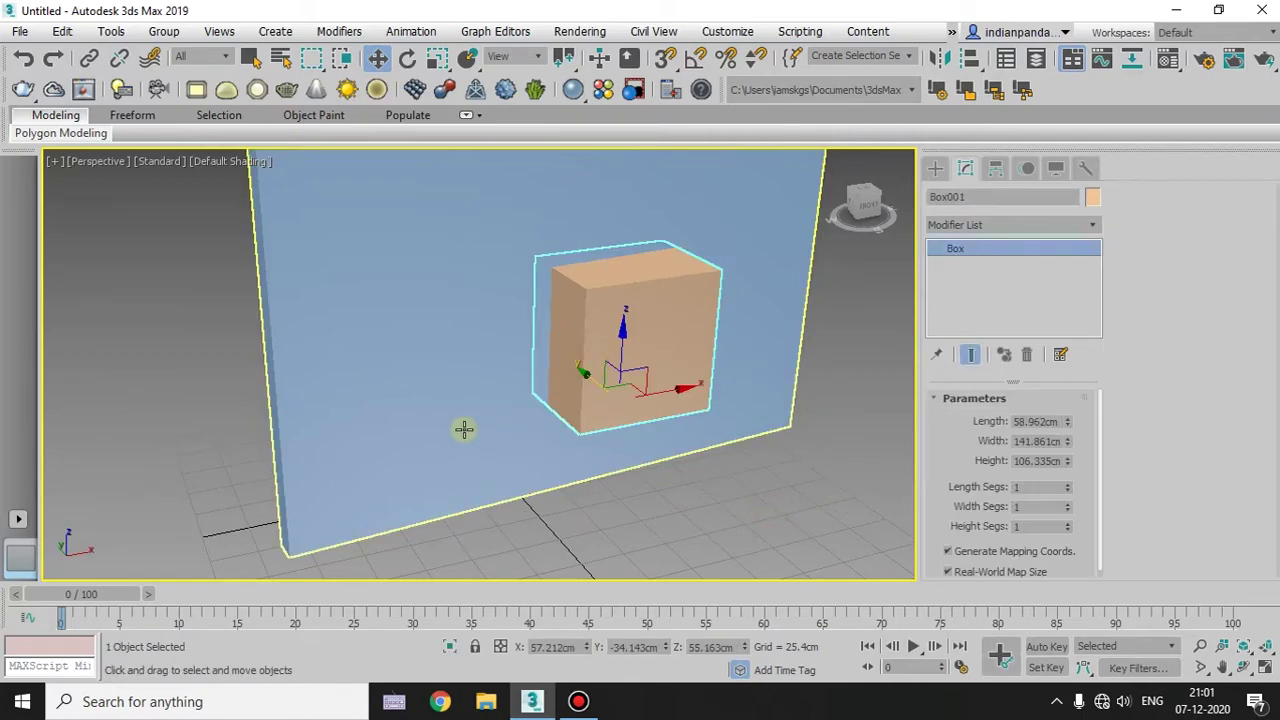
pyautogui.click(463, 429)
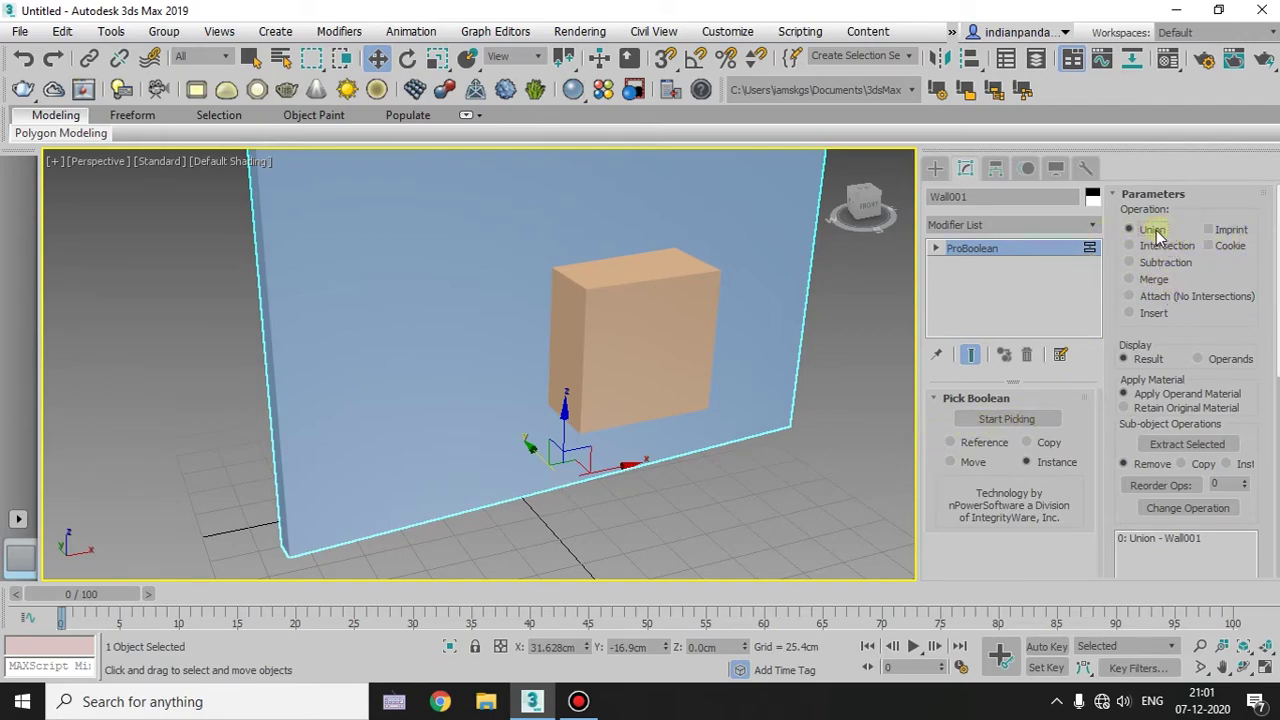
# Pick the box in Move mode to union it with the wall, then undo the union
pyautogui.click(975, 463)
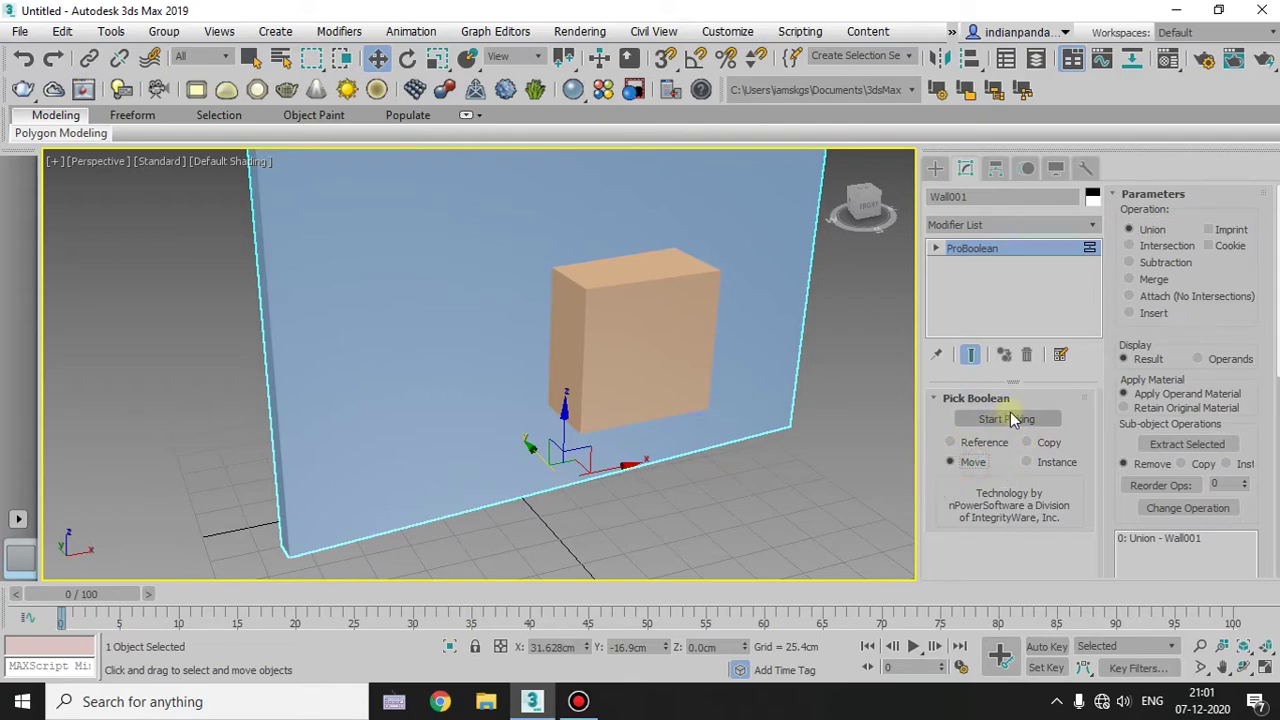
pyautogui.click(1006, 419)
pyautogui.click(588, 352)
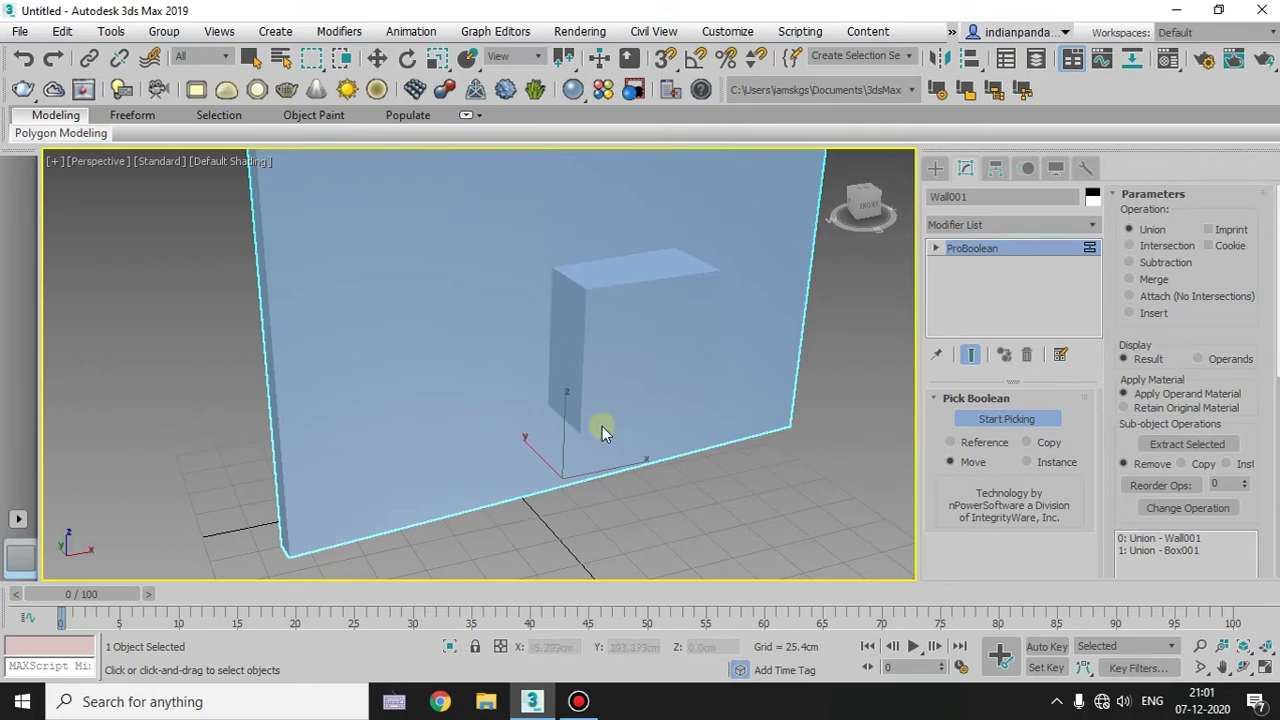
pyautogui.click(624, 404)
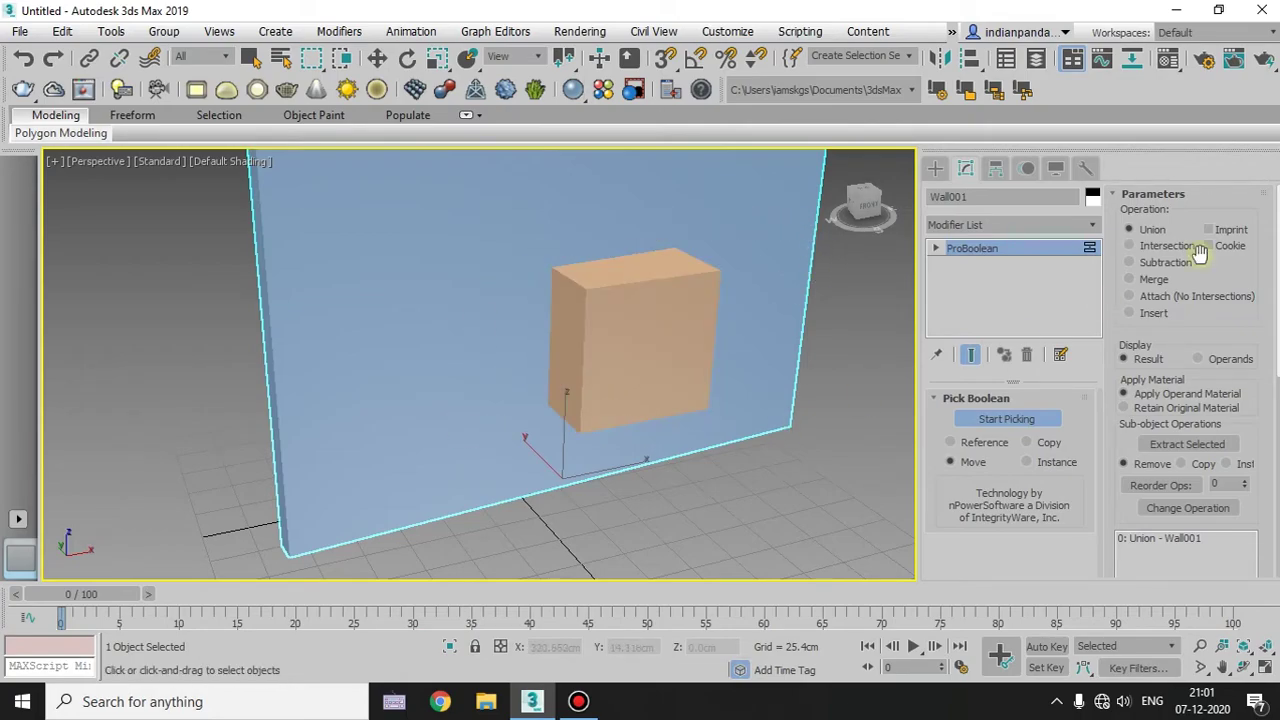
# Switch to Subtraction, pick the box to cut a hole, then undo it
pyautogui.click(1129, 262)
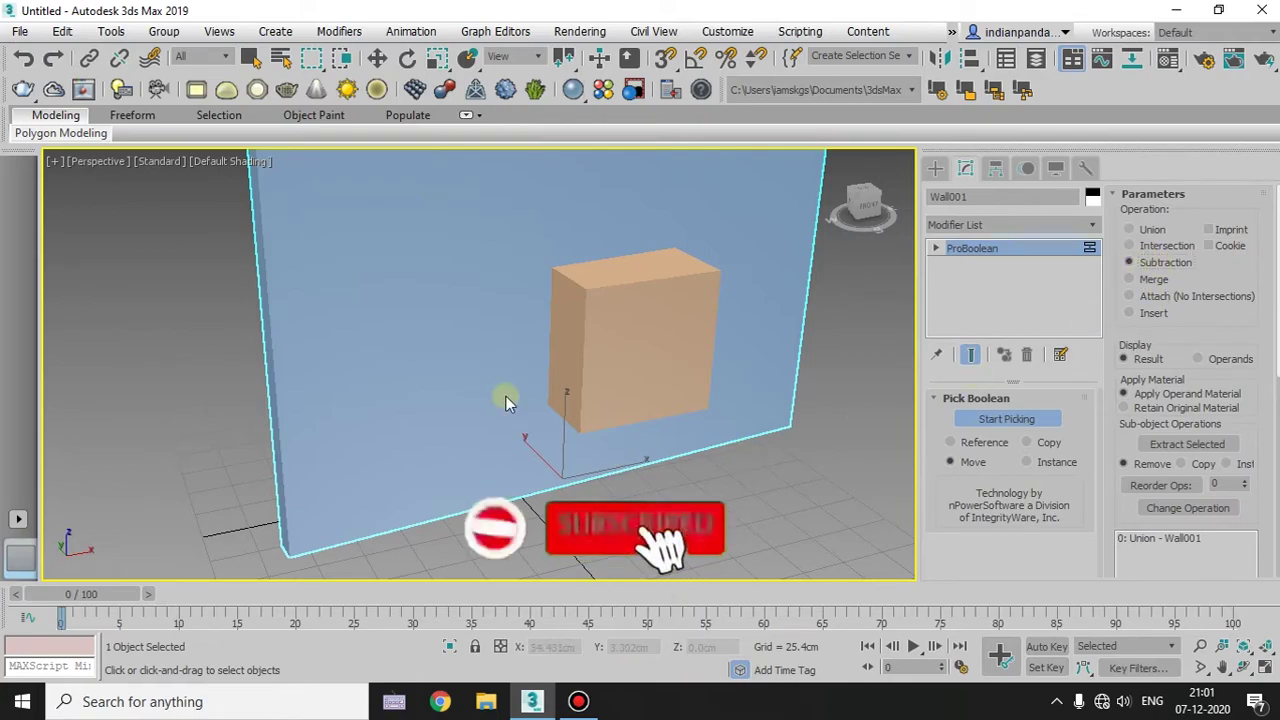
pyautogui.click(644, 333)
pyautogui.click(1163, 262)
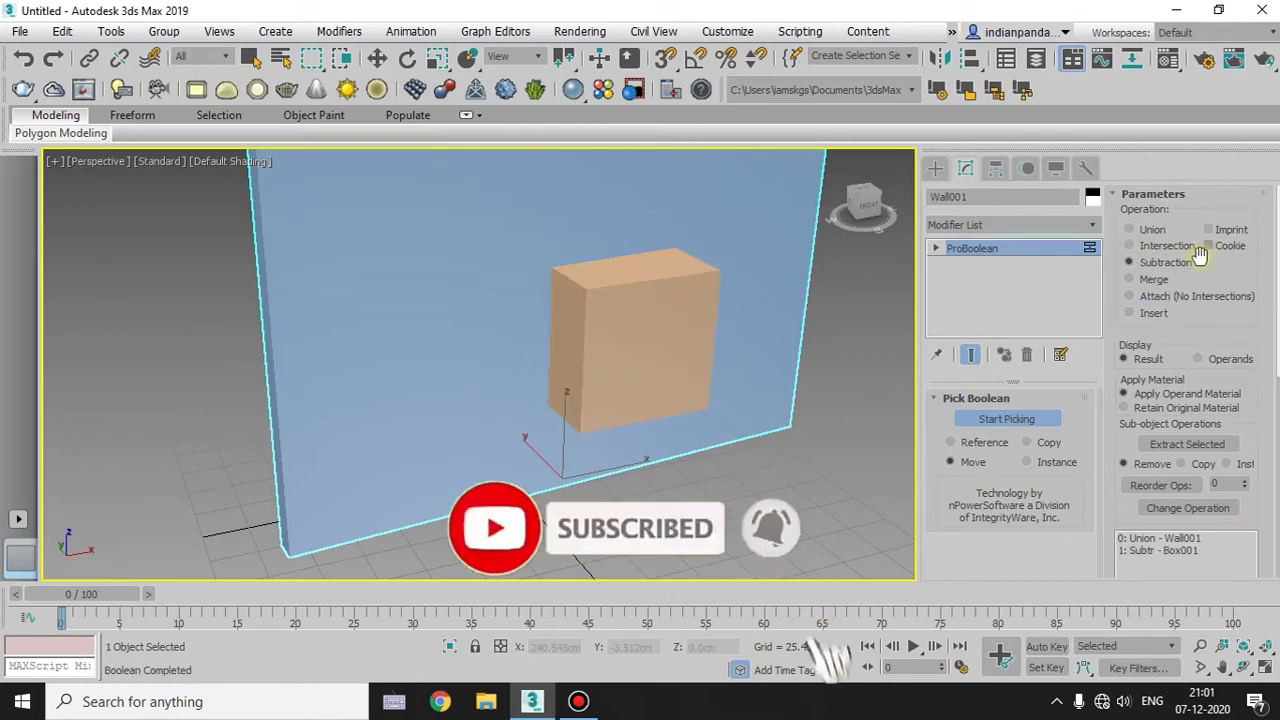
# Switch to Intersection, pick the box to intersect it with the wall, then undo it
pyautogui.click(1163, 246)
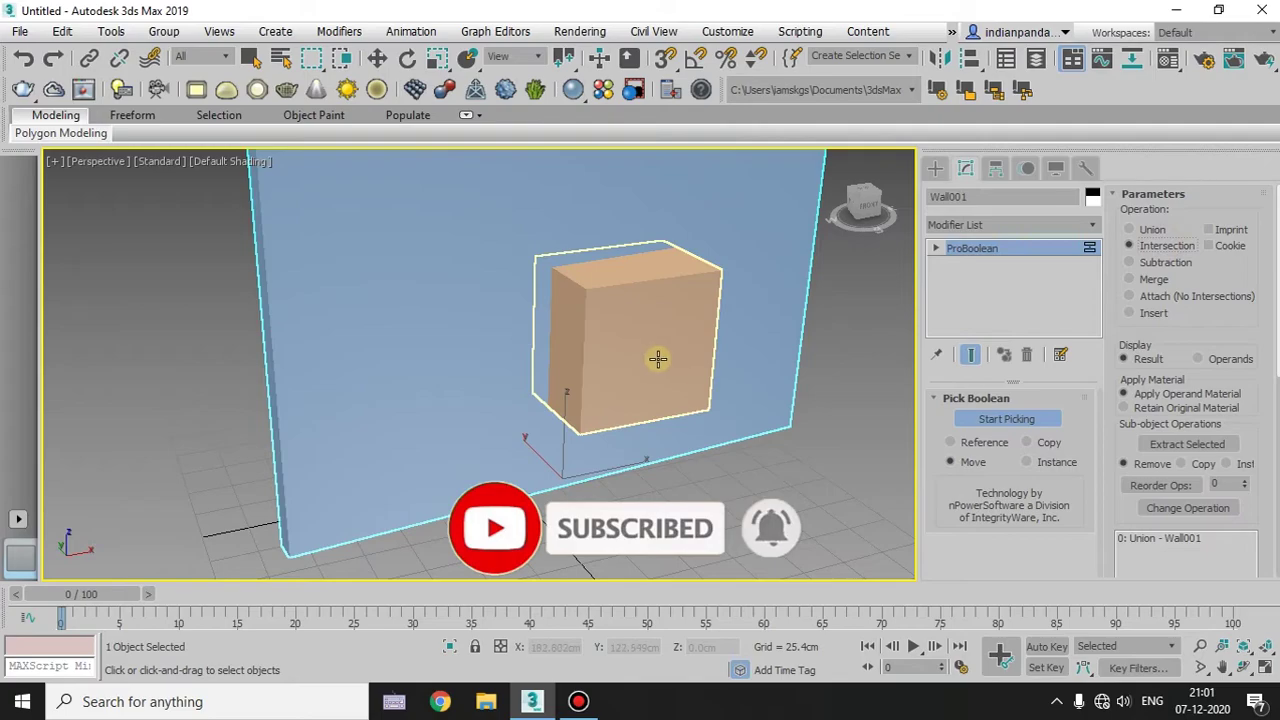
pyautogui.click(600, 316)
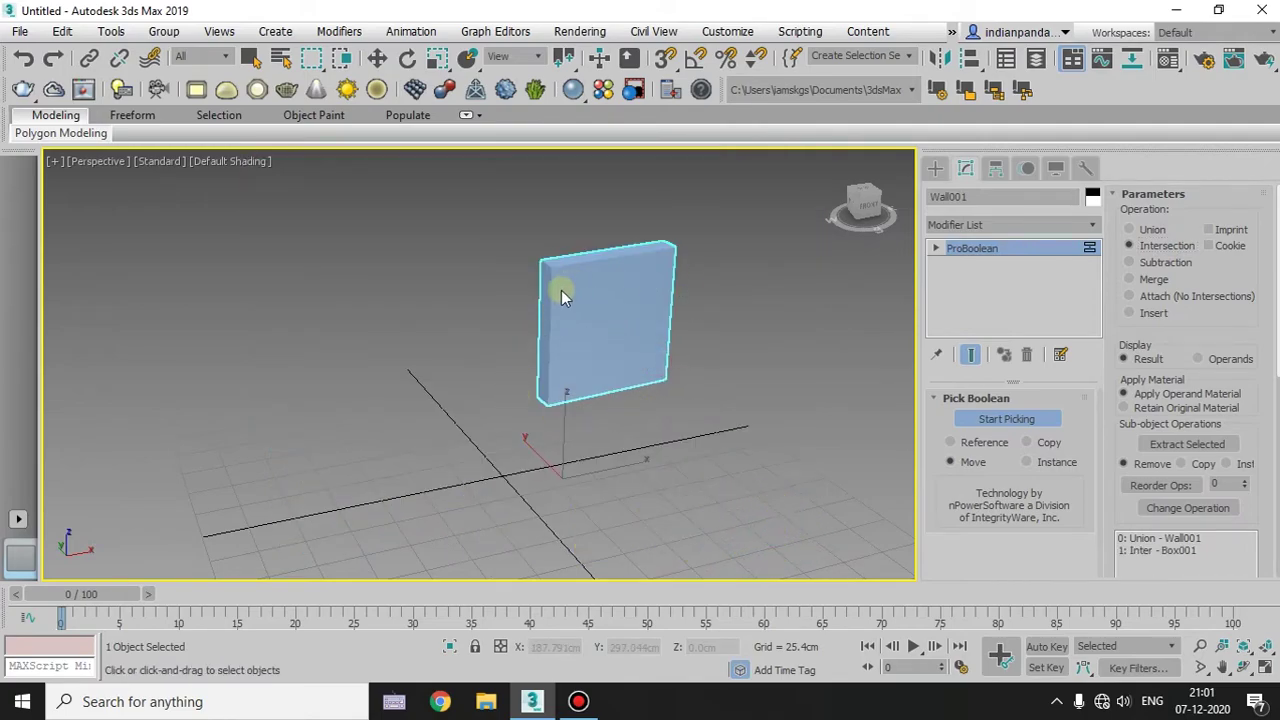
pyautogui.hotkey('ctrl', 'z')
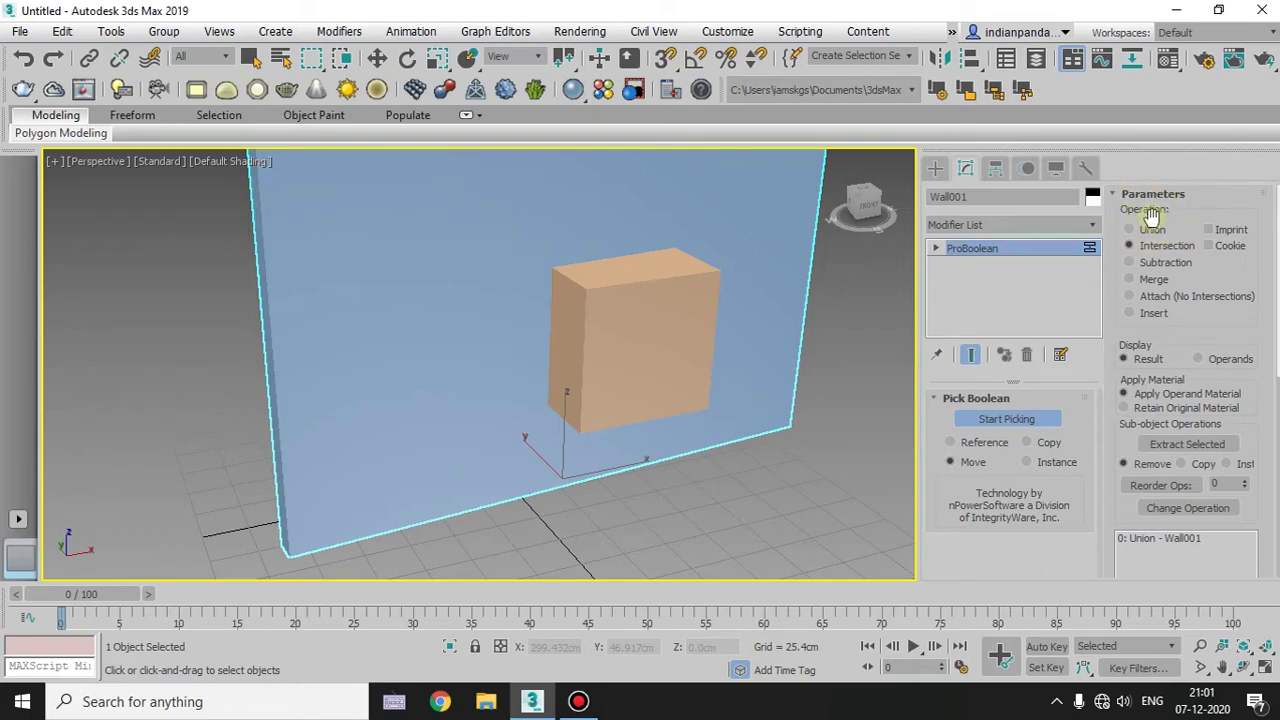
# Set the ProBoolean operation back to Subtraction, check Remove, and orbit to a near-front view
pyautogui.click(1157, 260)
pyautogui.click(1160, 465)
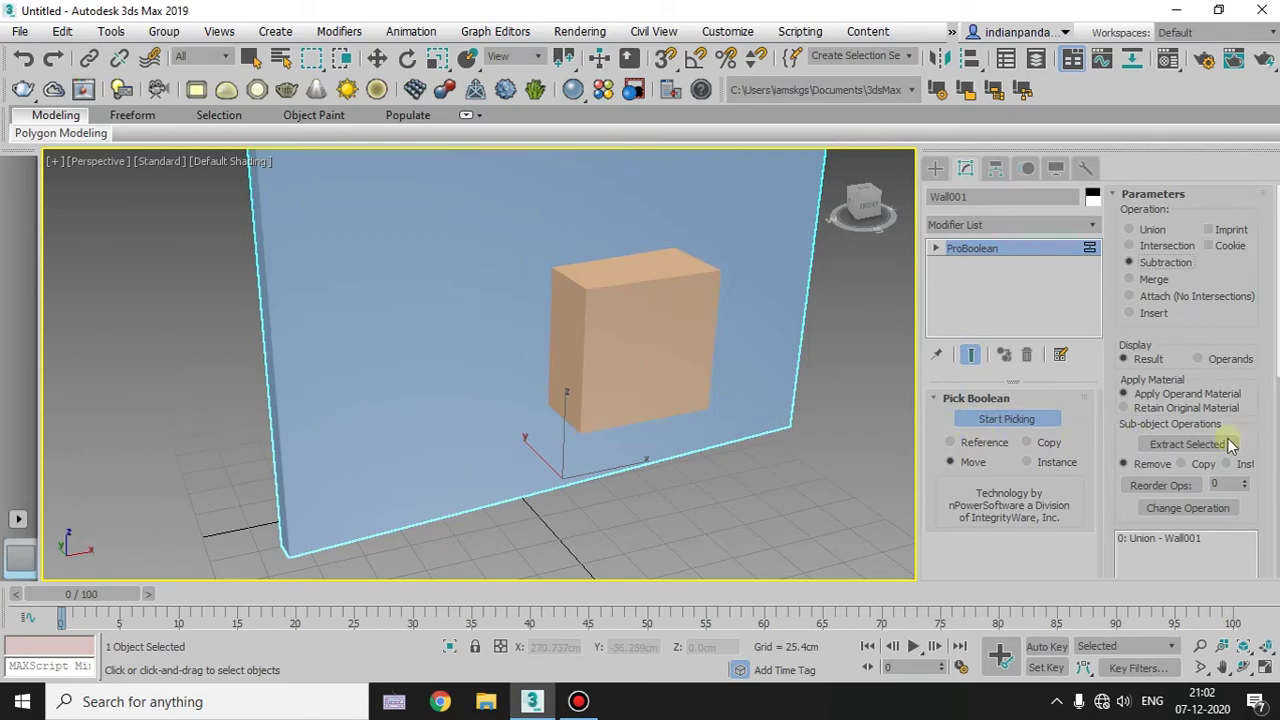
pyautogui.moveTo(1120, 455)
pyautogui.mouseDown()
pyautogui.moveTo(1120, 355)
pyautogui.moveTo(1120, 455)
pyautogui.mouseUp()
pyautogui.moveTo(775, 490)
pyautogui.keyDown('alt'); pyautogui.mouseDown(button='middle')
pyautogui.moveTo(760, 486)
pyautogui.moveTo(689, 543)
pyautogui.moveTo(657, 503)
pyautogui.moveTo(705, 501)
pyautogui.moveTo(649, 520)
pyautogui.moveTo(626, 517)
pyautogui.moveTo(619, 498)
pyautogui.mouseUp(button='middle'); pyautogui.keyUp('alt')
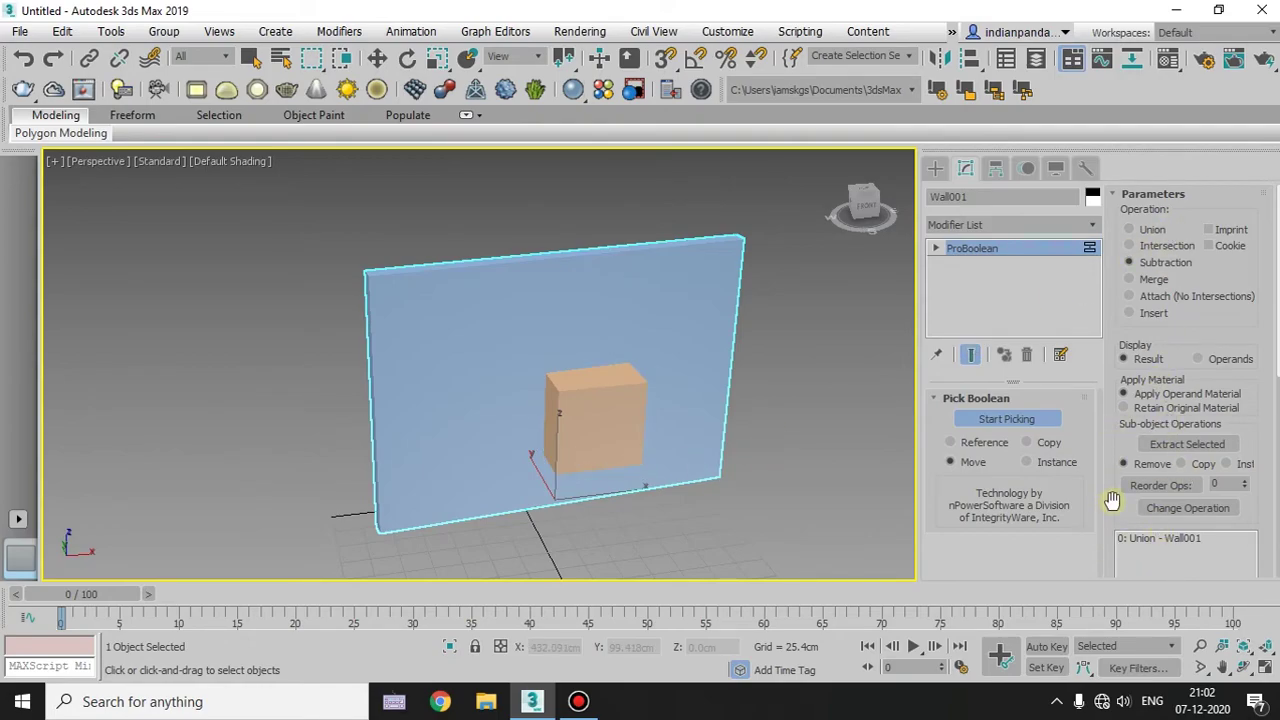
# Collapse the Parameters and Advanced Options rollouts and orbit to view the wall from the side
pyautogui.moveTo(1101, 518)
pyautogui.mouseDown()
pyautogui.moveTo(1115, 316)
pyautogui.moveTo(1115, 379)
pyautogui.mouseUp()
pyautogui.scroll(3, 1125, 450)
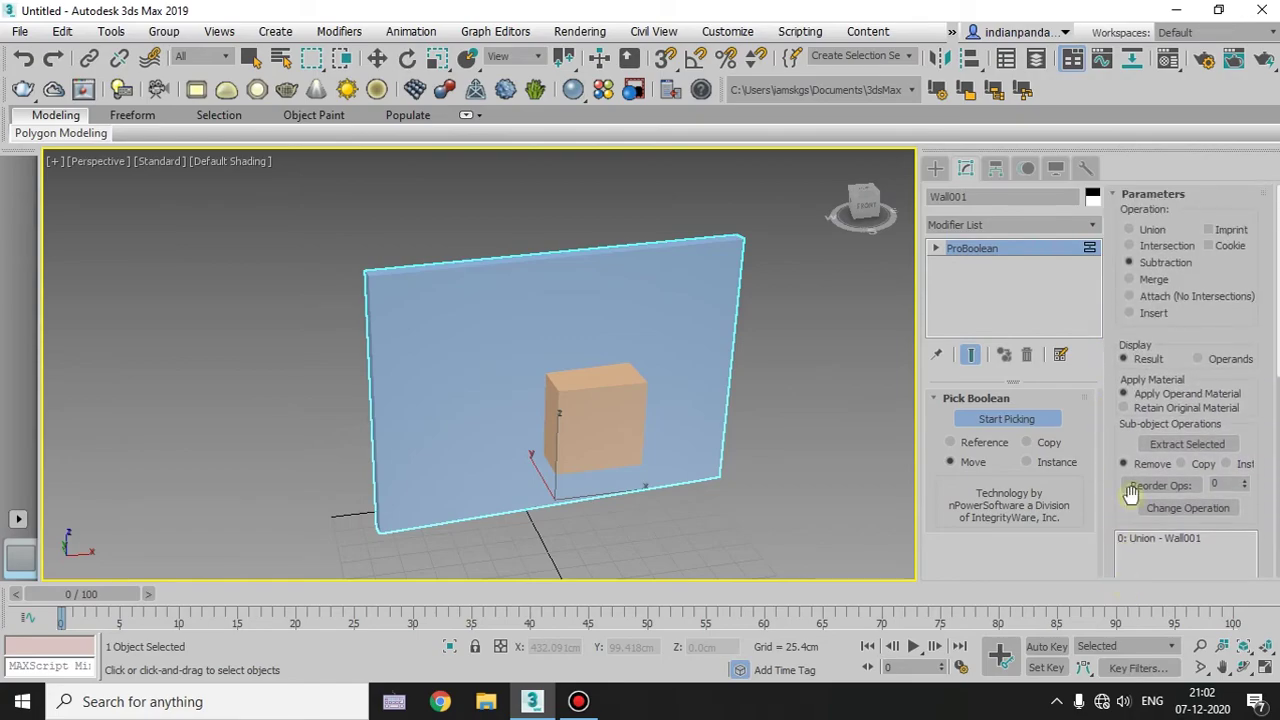
pyautogui.click(1153, 196)
pyautogui.click(1158, 196)
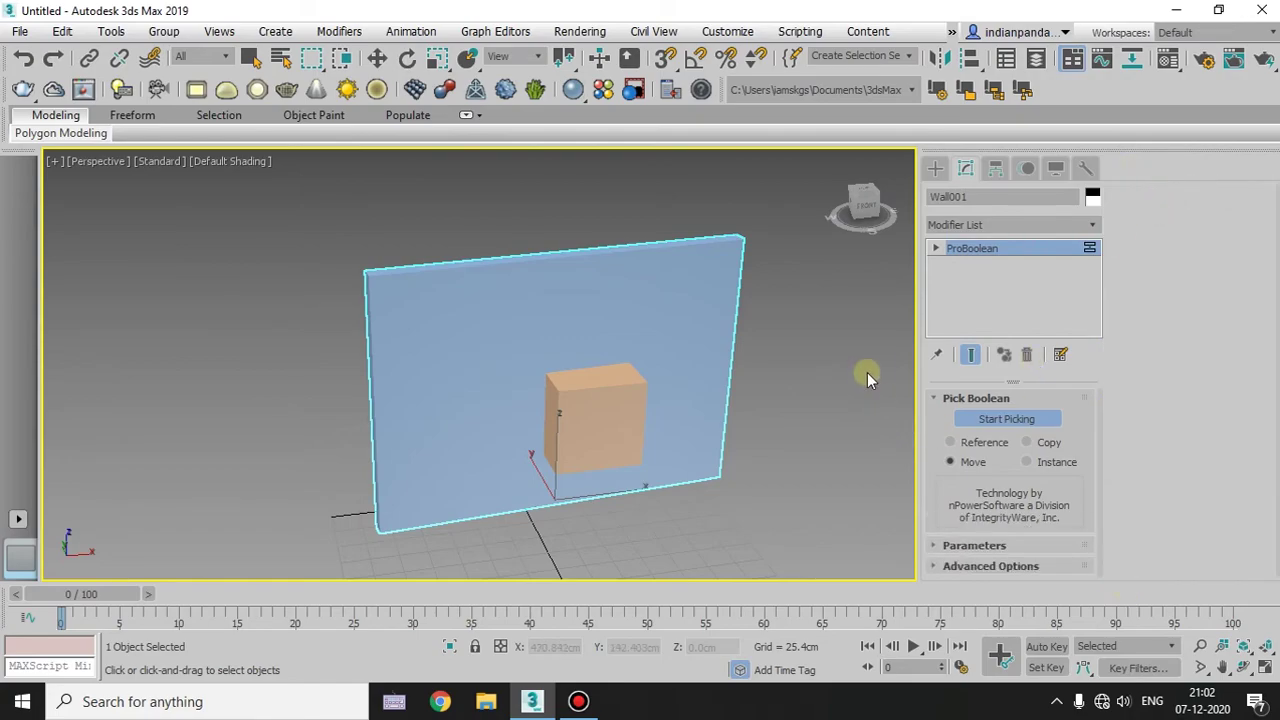
pyautogui.moveTo(741, 411)
pyautogui.keyDown('alt'); pyautogui.mouseDown(button='middle')
pyautogui.moveTo(713, 506)
pyautogui.moveTo(672, 403)
pyautogui.moveTo(889, 493)
pyautogui.moveTo(720, 497)
pyautogui.moveTo(713, 412)
pyautogui.mouseUp(button='middle'); pyautogui.keyUp('alt')
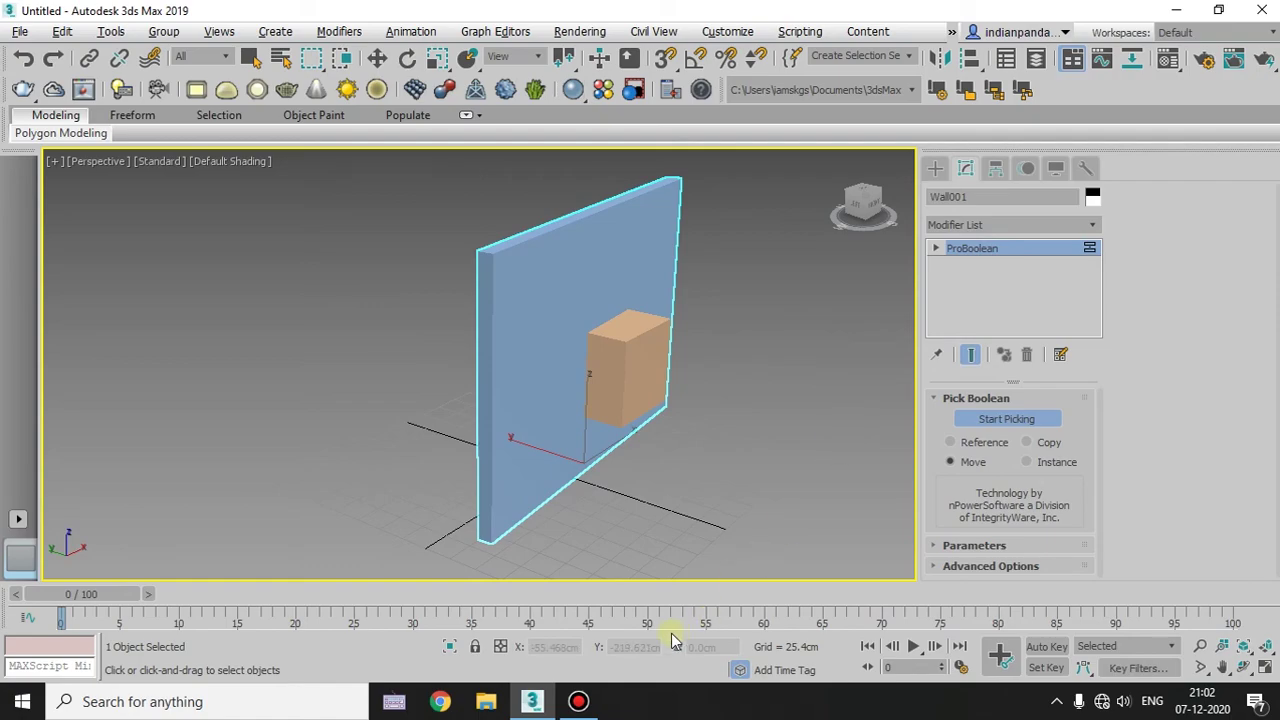